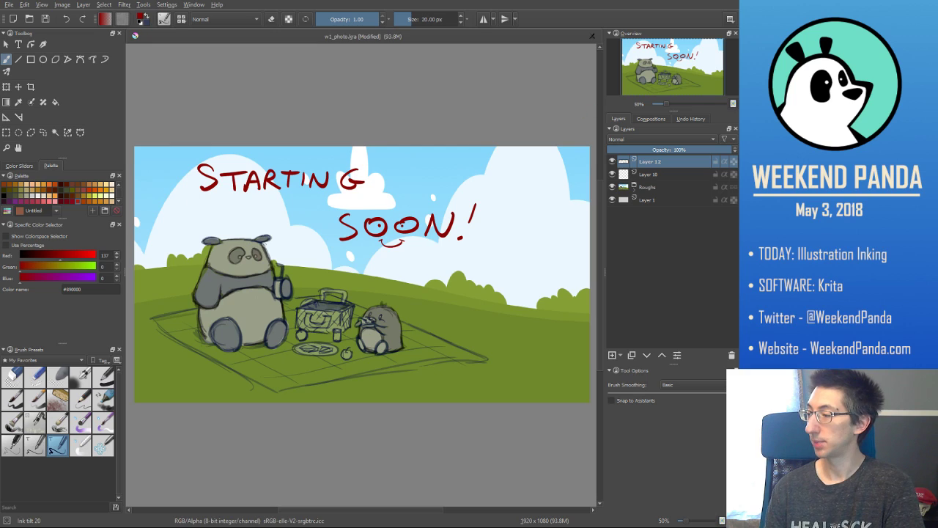
- Delete Layer 12 with the "Starting Soon!" lettering
{"action": "left_click", "coordinate": [688, 174]}
{"action": "left_click", "coordinate": [689, 164]}
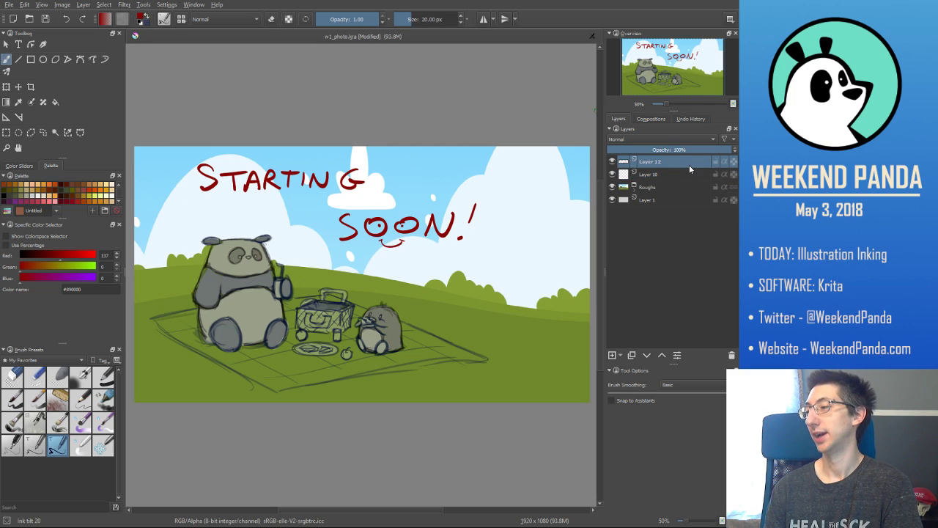
{"action": "left_click", "coordinate": [731, 355]}
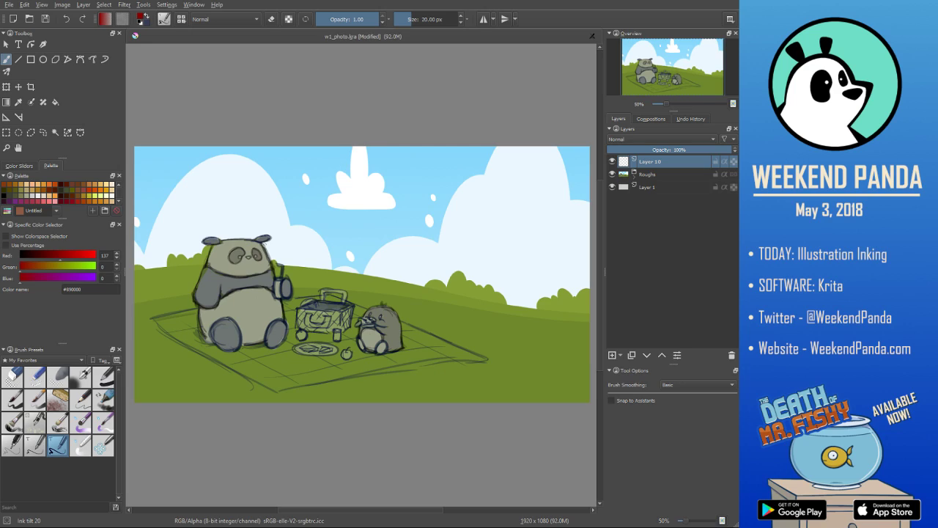
- Lower the opacity of the Roughs layer to 33% so the sketch can serve as a faded inking guide
{"action": "left_click", "coordinate": [679, 176]}
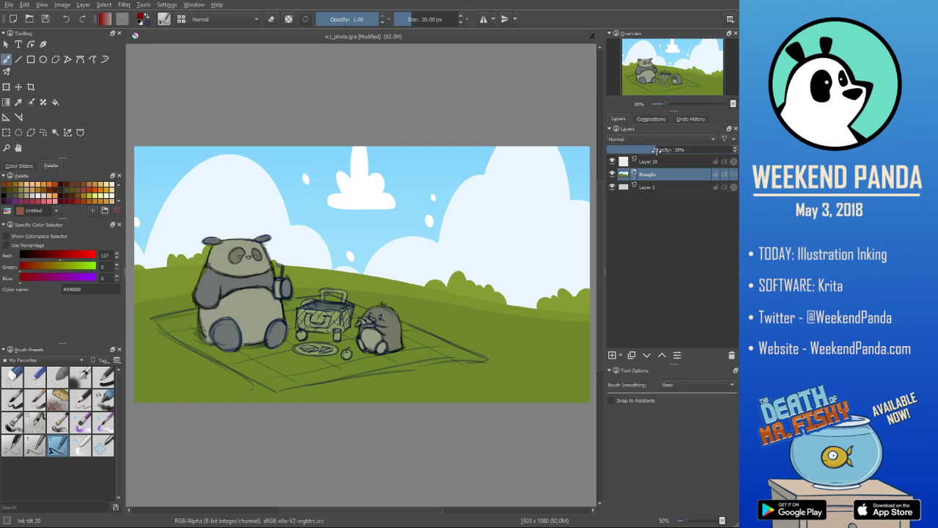
{"action": "left_click_drag", "start_coordinate": [659, 150], "coordinate": [648, 149]}
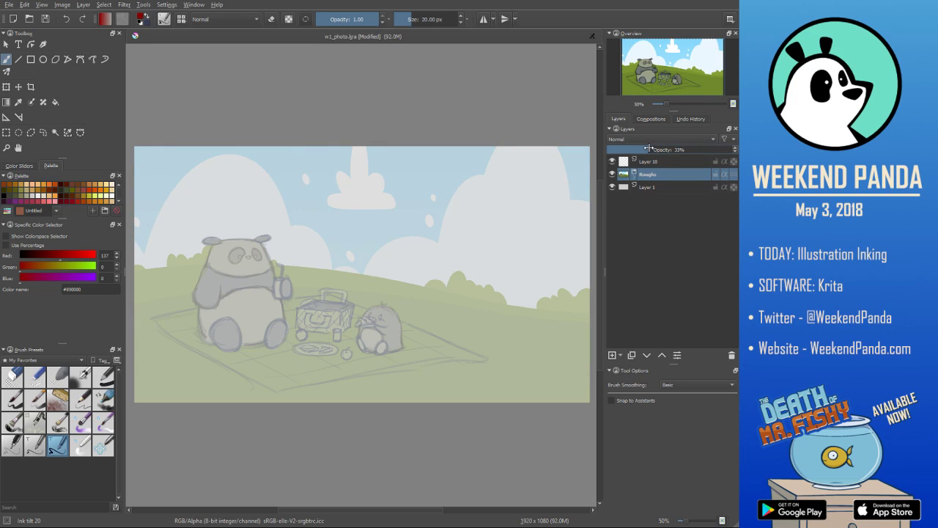
{"action": "scroll", "coordinate": [461, 403], "scroll_direction": "down", "scroll_amount": 1}
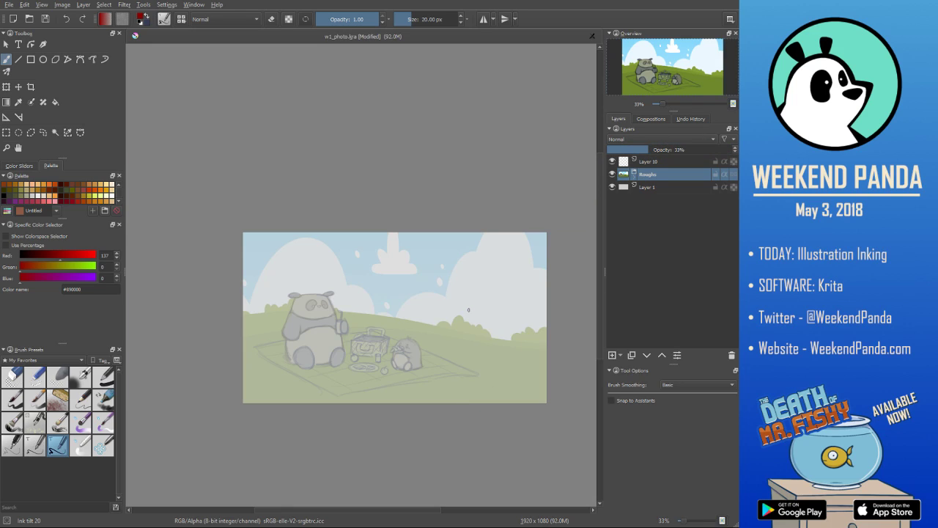
{"action": "left_click_drag", "start_coordinate": [467, 303], "coordinate": [409, 232]}
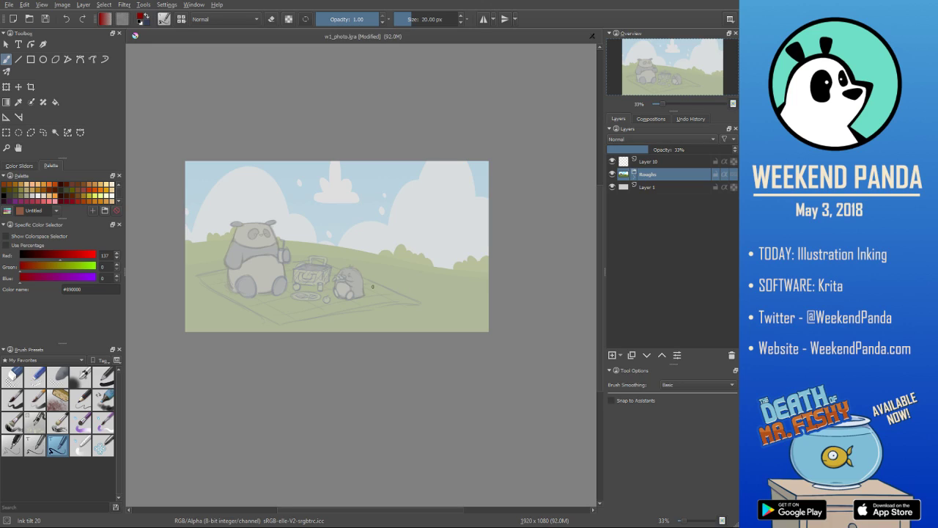
- Set the brush colour to a dark red, #2d0000, with the Roughs layer active
{"action": "left_click", "coordinate": [666, 164]}
{"action": "left_click", "coordinate": [681, 177]}
{"action": "left_click", "coordinate": [33, 255]}
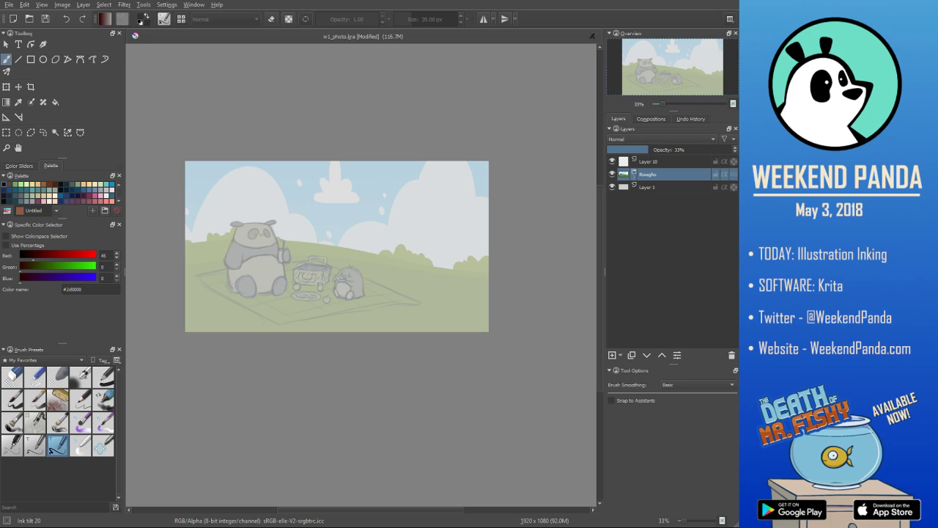
- Open picnic_colorsandstyle.png and sample its brown outline colour #603813, checking it with a test stroke that is undone
{"action": "left_click", "coordinate": [10, 6]}
{"action": "left_click", "coordinate": [26, 22]}
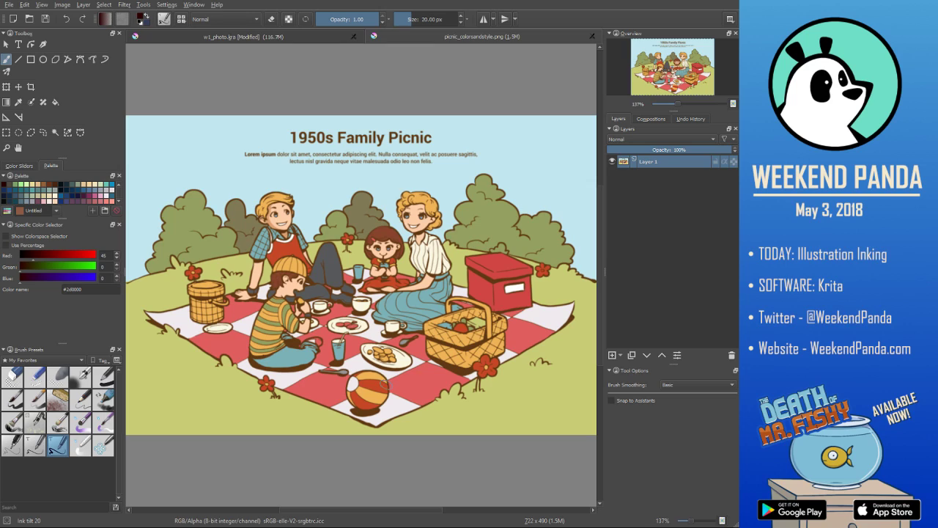
{"action": "left_click", "coordinate": [298, 370], "text": "ctrl"}
{"action": "mouse_move", "coordinate": [180, 151]}
{"action": "left_mouse_down"}
{"action": "mouse_move", "coordinate": [177, 164]}
{"action": "mouse_move", "coordinate": [188, 147]}
{"action": "mouse_move", "coordinate": [166, 167]}
{"action": "mouse_move", "coordinate": [200, 157]}
{"action": "left_mouse_up"}
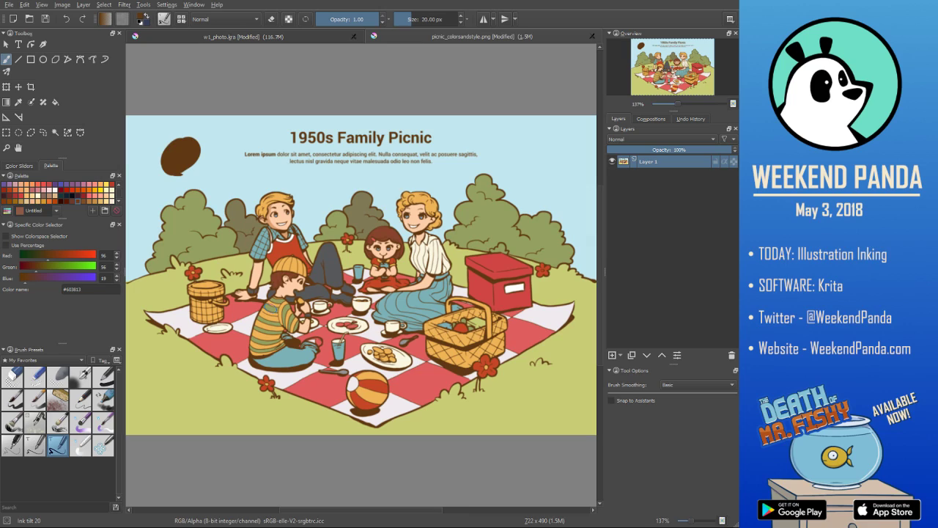
{"action": "key", "text": "ctrl+z"}
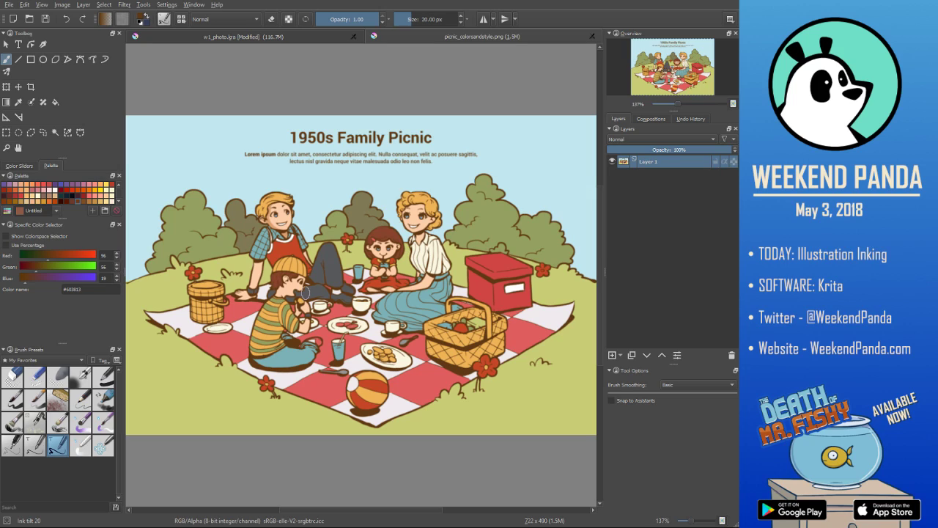
- Return to the panda picnic document and darken the brown brush colour two steps to #55300e
{"action": "left_click", "coordinate": [320, 41]}
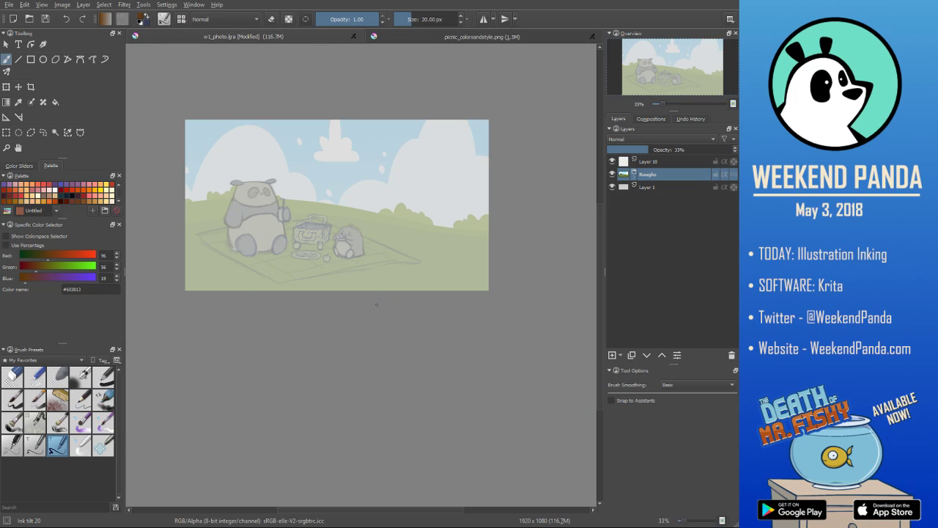
{"action": "key", "text": "k"}
{"action": "key", "text": "k"}
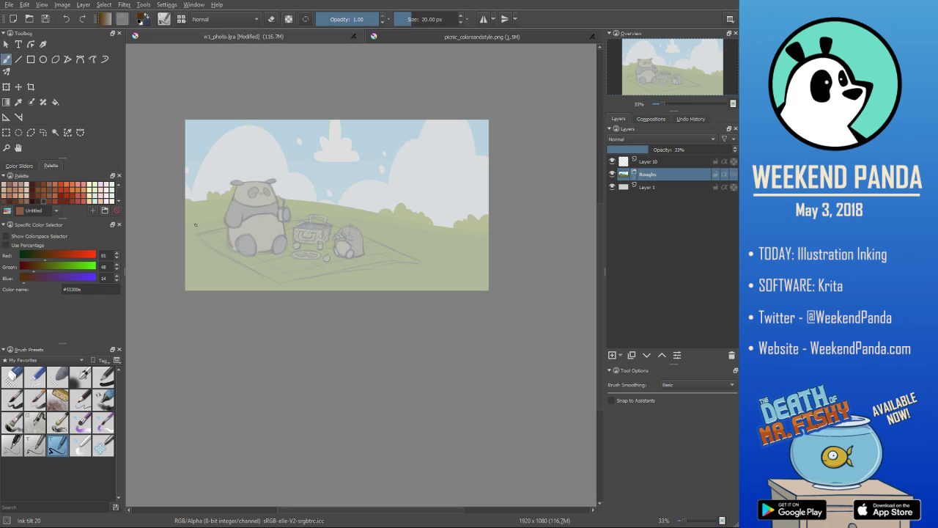
- Lock the Roughs layer and Layer 1, and make Layer 10 the active layer
{"action": "left_click", "coordinate": [688, 188]}
{"action": "left_click", "coordinate": [715, 187]}
{"action": "left_click", "coordinate": [692, 162]}
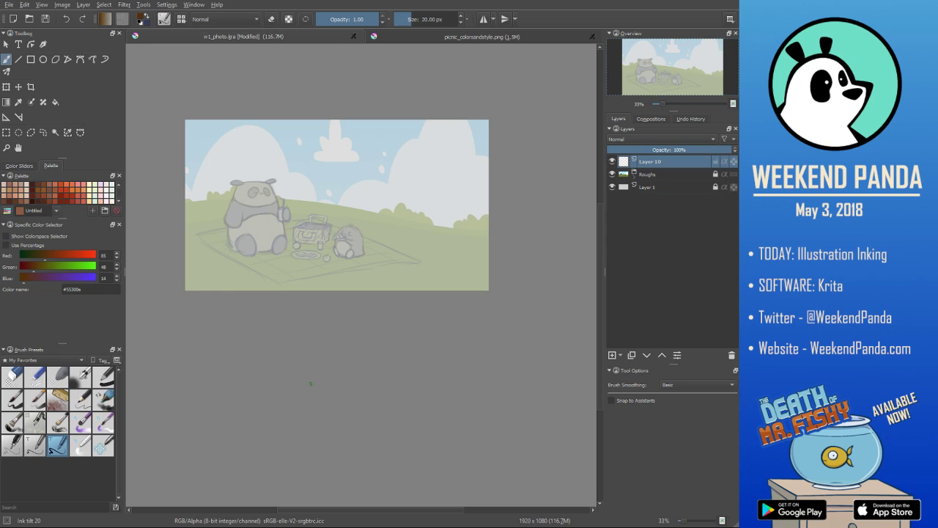
- Ink the two long curved hill lines across the full width of the canvas on Layer 10
{"action": "scroll", "coordinate": [311, 384], "scroll_direction": "up", "scroll_amount": 1}
{"action": "scroll", "coordinate": [311, 384], "scroll_direction": "down", "scroll_amount": 1}
{"action": "left_click_drag", "start_coordinate": [316, 268], "coordinate": [337, 305]}
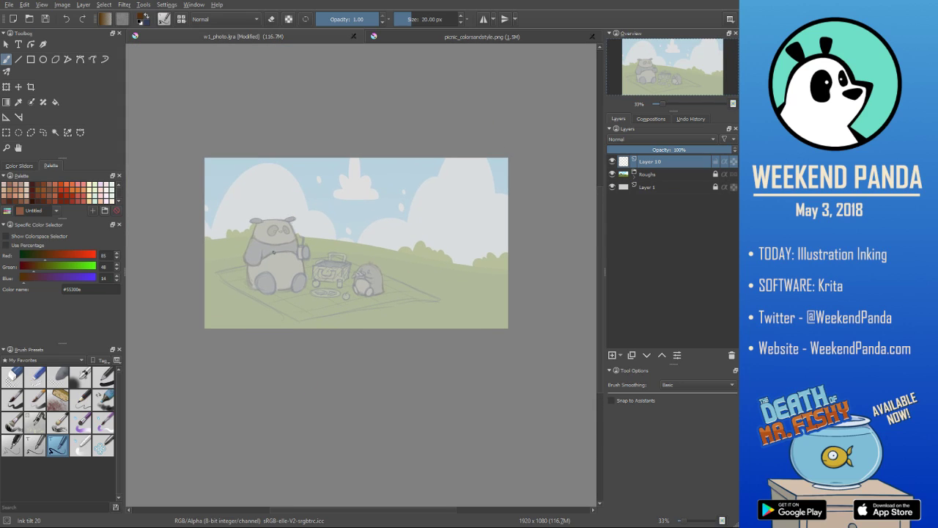
{"action": "left_click_drag", "start_coordinate": [204, 236], "coordinate": [509, 263]}
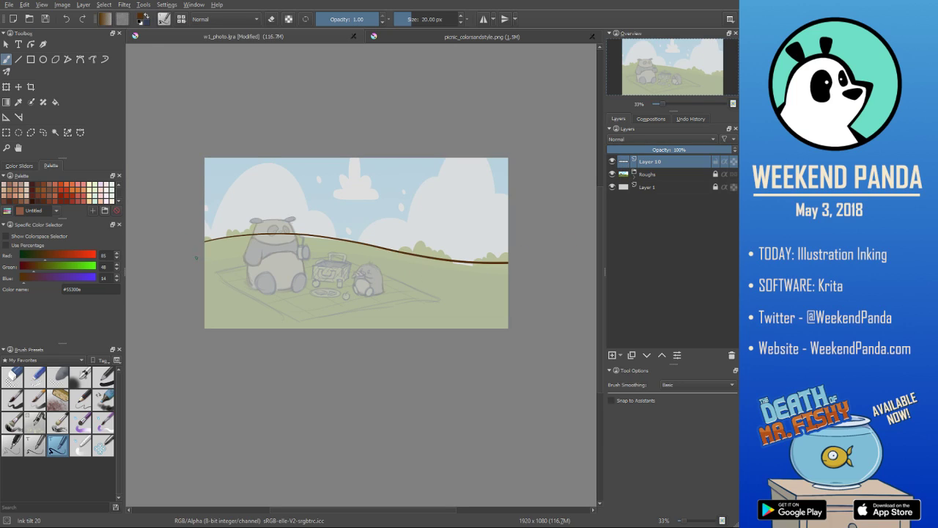
{"action": "mouse_move", "coordinate": [199, 252]}
{"action": "left_mouse_down"}
{"action": "mouse_move", "coordinate": [326, 247]}
{"action": "mouse_move", "coordinate": [500, 274]}
{"action": "mouse_move", "coordinate": [577, 274]}
{"action": "left_mouse_up"}
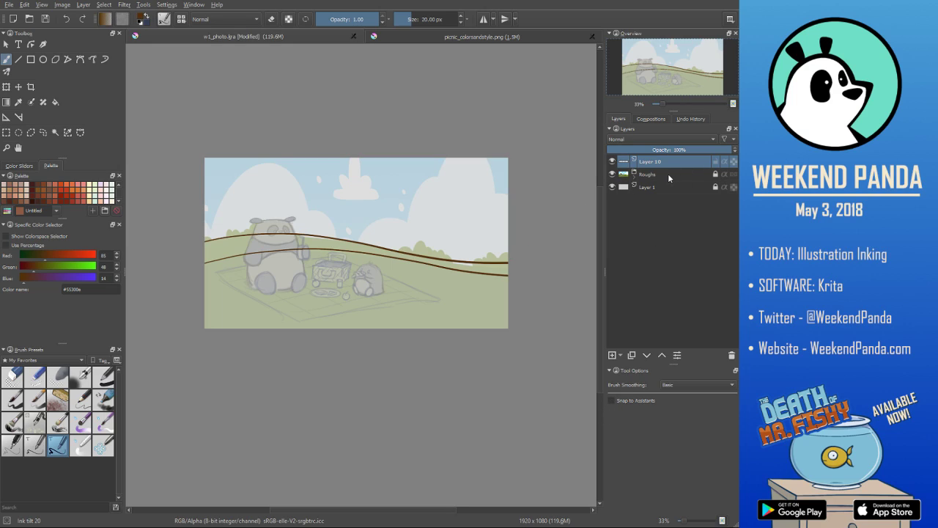
- Add a new paint layer and ink the scalloped bush outline along the hill behind the large panda
{"action": "left_click", "coordinate": [613, 355]}
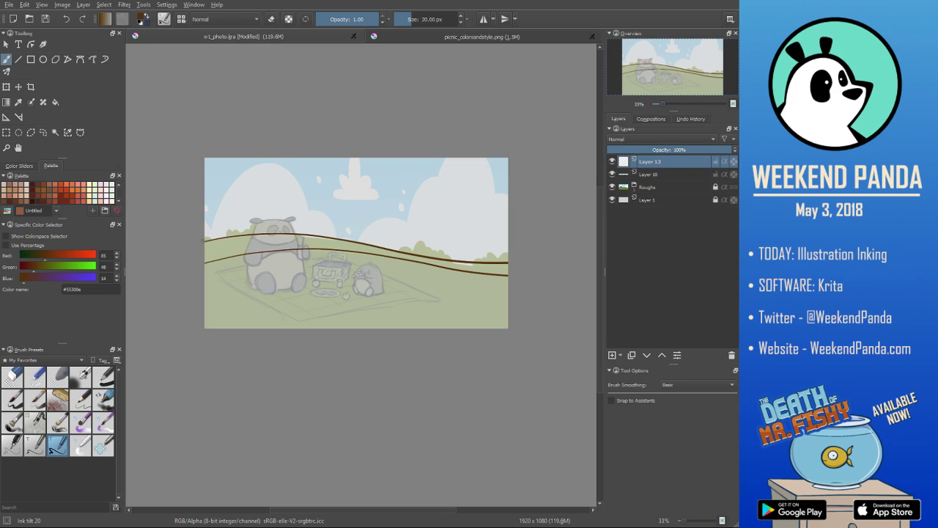
{"action": "mouse_move", "coordinate": [204, 239]}
{"action": "left_mouse_down"}
{"action": "mouse_move", "coordinate": [228, 238]}
{"action": "mouse_move", "coordinate": [230, 228]}
{"action": "left_mouse_up"}
{"action": "left_click_drag", "start_coordinate": [231, 231], "coordinate": [234, 225]}
{"action": "left_click_drag", "start_coordinate": [237, 234], "coordinate": [254, 222]}
{"action": "left_click_drag", "start_coordinate": [252, 226], "coordinate": [265, 220]}
{"action": "left_click_drag", "start_coordinate": [263, 228], "coordinate": [275, 226]}
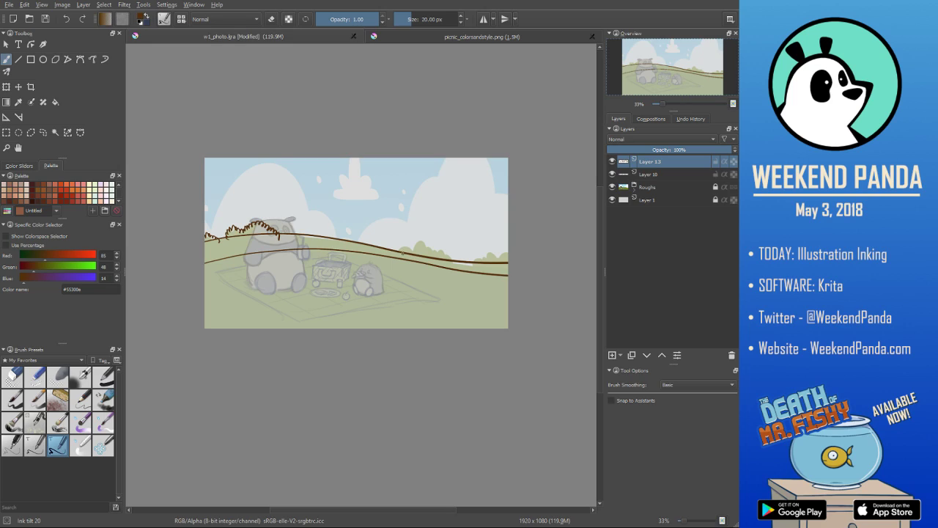
- Ink the bush outlines along the far hill on the right half of the picture
{"action": "mouse_move", "coordinate": [400, 250]}
{"action": "left_mouse_down"}
{"action": "mouse_move", "coordinate": [426, 237]}
{"action": "mouse_move", "coordinate": [443, 246]}
{"action": "left_mouse_up"}
{"action": "left_click_drag", "start_coordinate": [442, 254], "coordinate": [451, 250]}
{"action": "left_click_drag", "start_coordinate": [452, 256], "coordinate": [457, 253]}
{"action": "left_click_drag", "start_coordinate": [459, 261], "coordinate": [493, 250]}
{"action": "left_click_drag", "start_coordinate": [494, 256], "coordinate": [500, 252]}
{"action": "left_click_drag", "start_coordinate": [500, 257], "coordinate": [504, 251]}
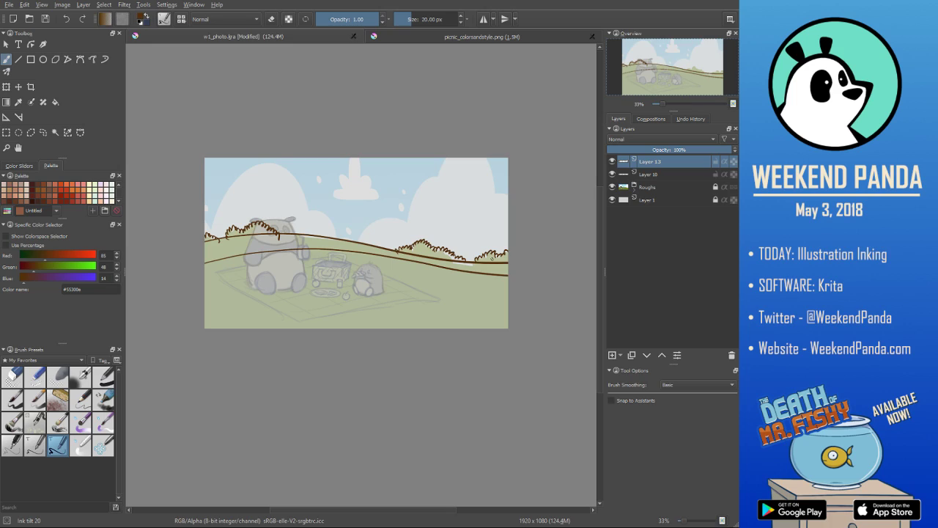
- Erase the end of the bush outline that overshoots the hill line near the large panda's head
{"action": "key", "text": "slash"}
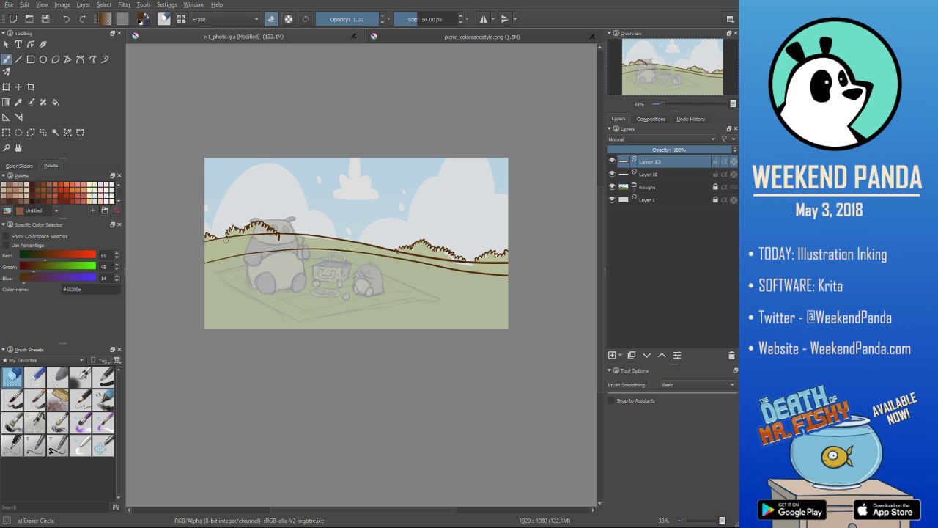
{"action": "left_click_drag", "start_coordinate": [277, 242], "coordinate": [277, 237]}
{"action": "key", "text": "slash"}
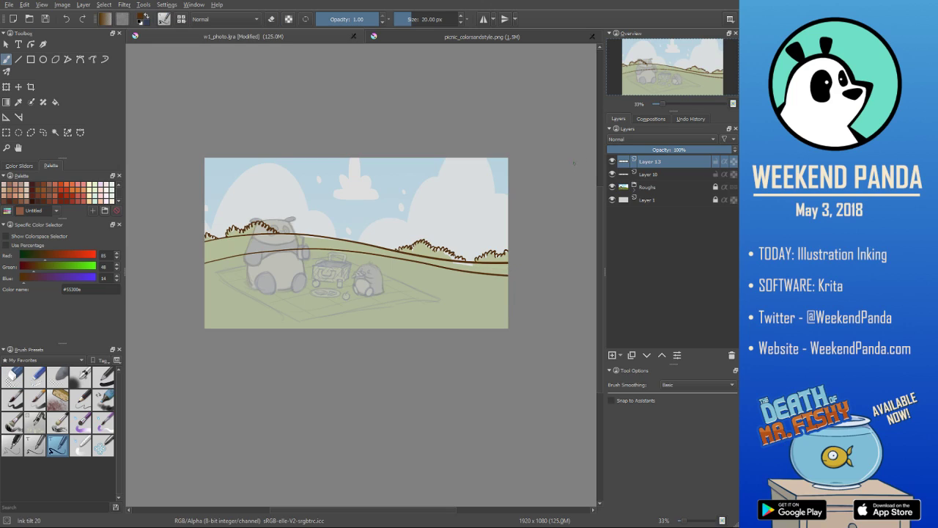
- Draw two arrows in the sky and toggle the visibility of Layer 10 and Layer 13 to compare the hill and bush inks
{"action": "mouse_move", "coordinate": [470, 178]}
{"action": "left_mouse_down"}
{"action": "mouse_move", "coordinate": [504, 171]}
{"action": "mouse_move", "coordinate": [478, 189]}
{"action": "mouse_move", "coordinate": [506, 183]}
{"action": "left_mouse_up"}
{"action": "left_click_drag", "start_coordinate": [498, 181], "coordinate": [498, 188]}
{"action": "left_click", "coordinate": [658, 176]}
{"action": "left_click", "coordinate": [613, 174]}
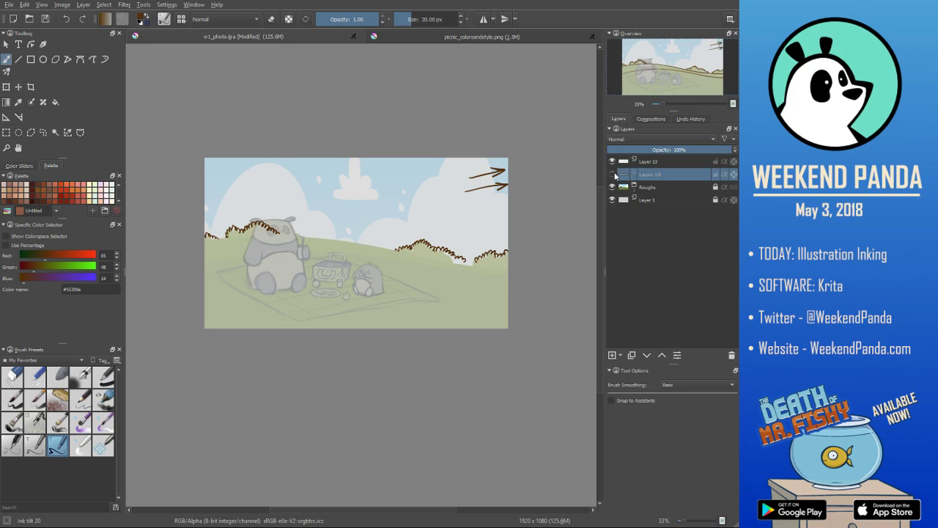
{"action": "left_click", "coordinate": [615, 174]}
{"action": "left_click", "coordinate": [613, 175]}
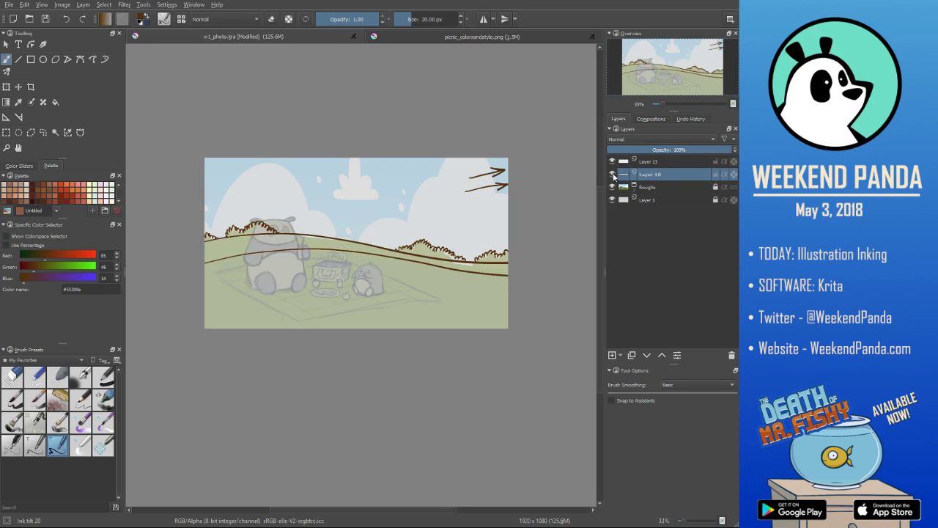
{"action": "left_click", "coordinate": [612, 175]}
{"action": "left_click", "coordinate": [616, 163]}
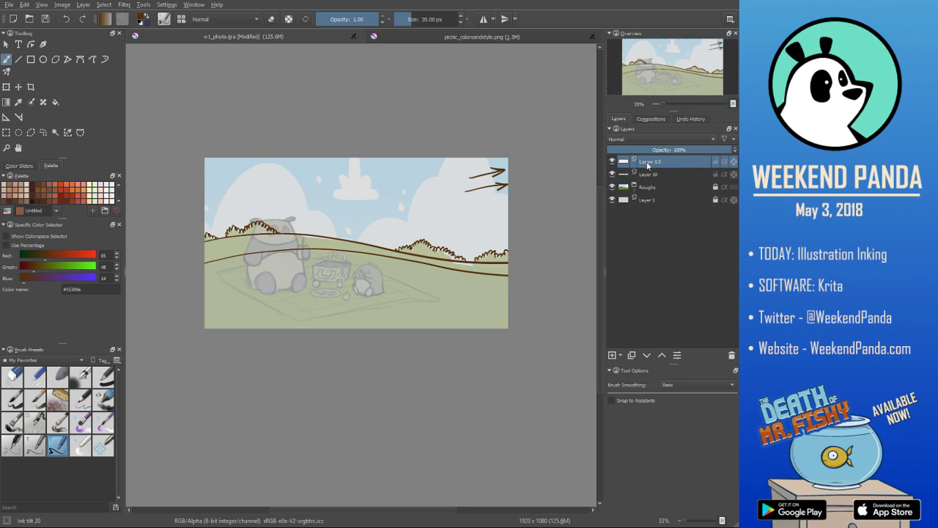
{"action": "left_click", "coordinate": [613, 162]}
{"action": "left_click", "coordinate": [613, 162]}
{"action": "left_click", "coordinate": [614, 163]}
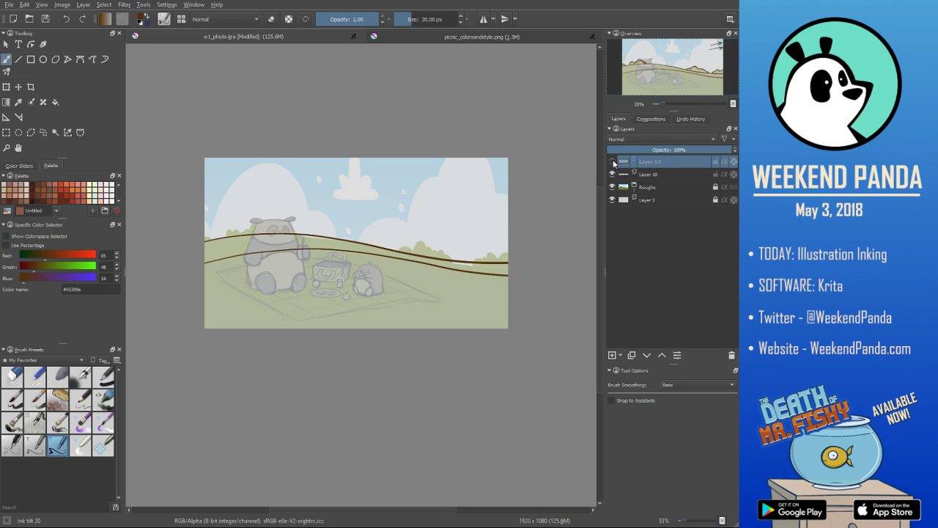
{"action": "left_click", "coordinate": [614, 163]}
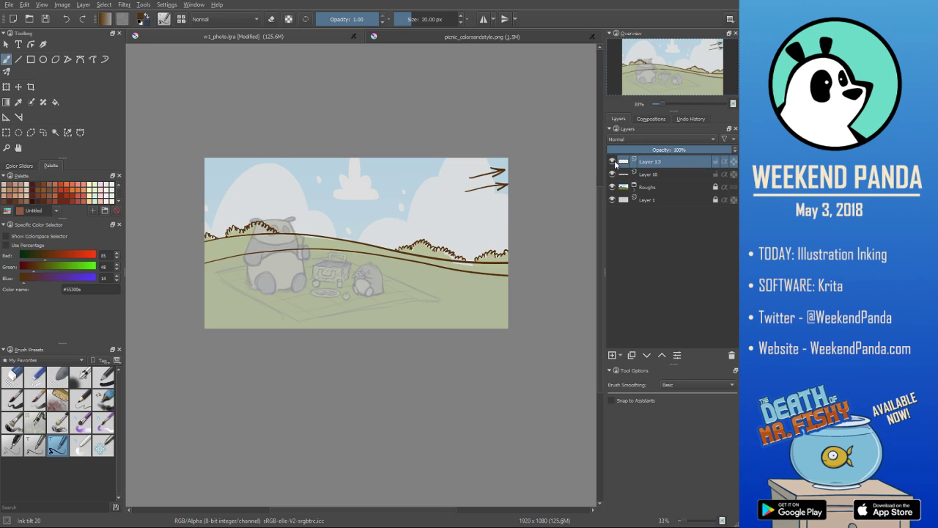
- Draw a short test stroke across the hill line, then erase it along with the two arrows in the sky
{"action": "left_click_drag", "start_coordinate": [367, 234], "coordinate": [365, 257]}
{"action": "key", "text": "e"}
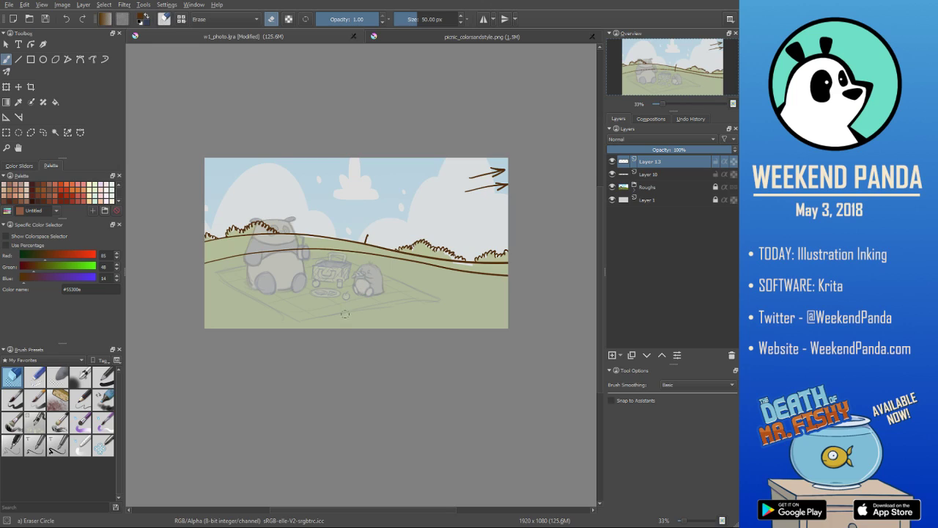
{"action": "left_click_drag", "start_coordinate": [369, 242], "coordinate": [369, 233]}
{"action": "key", "text": "e"}
{"action": "key", "text": "slash"}
{"action": "mouse_move", "coordinate": [506, 172]}
{"action": "left_mouse_down"}
{"action": "mouse_move", "coordinate": [475, 185]}
{"action": "mouse_move", "coordinate": [510, 162]}
{"action": "mouse_move", "coordinate": [475, 175]}
{"action": "mouse_move", "coordinate": [478, 190]}
{"action": "mouse_move", "coordinate": [506, 189]}
{"action": "left_mouse_up"}
{"action": "key", "text": "slash"}
- Merge the bush ink layer with Layer 10 and toggle the merged layer's visibility to check it
{"action": "key", "text": "shift+Delete"}
{"action": "left_click", "coordinate": [614, 163]}
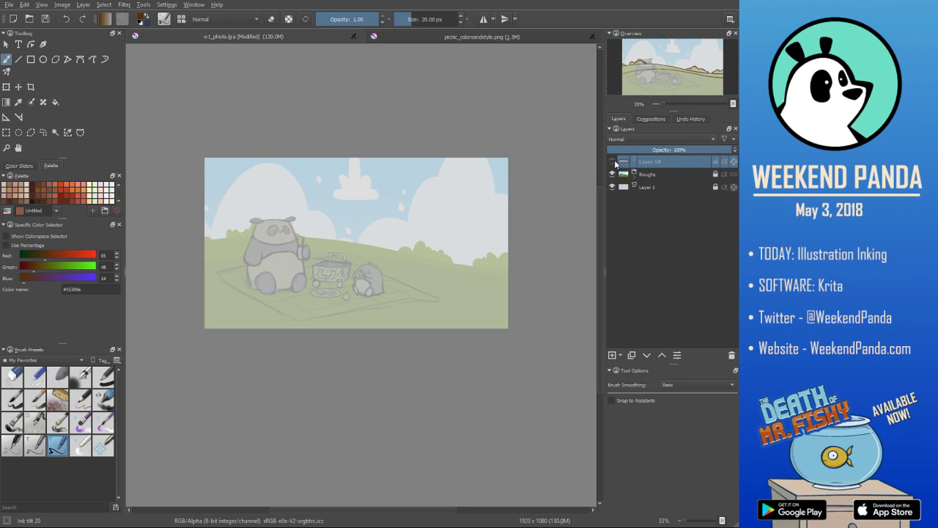
{"action": "left_click", "coordinate": [613, 162]}
- Add a new paint layer and ink a puffy cloud outline across the sky, undoing the unwanted strokes
{"action": "left_click", "coordinate": [613, 355]}
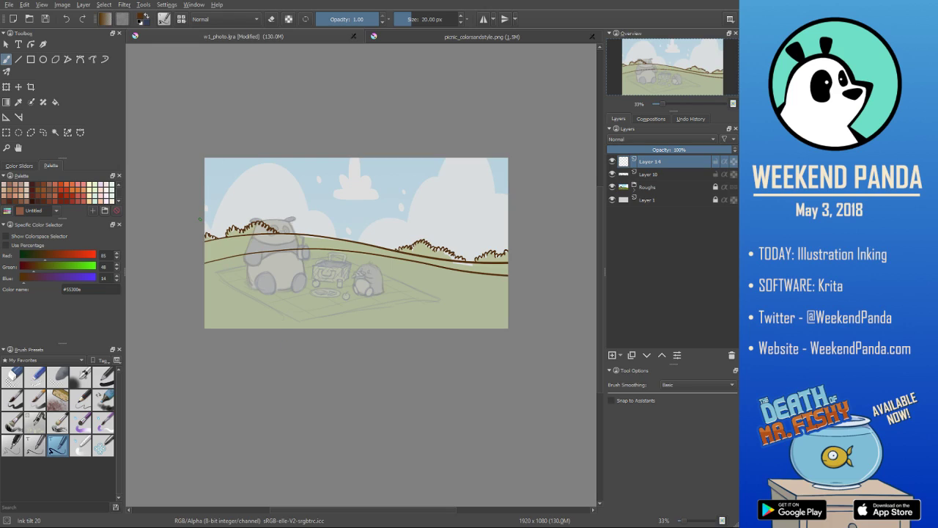
{"action": "left_click_drag", "start_coordinate": [207, 216], "coordinate": [210, 224]}
{"action": "key", "text": "ctrl+z"}
{"action": "mouse_move", "coordinate": [205, 205]}
{"action": "left_mouse_down"}
{"action": "mouse_move", "coordinate": [255, 168]}
{"action": "mouse_move", "coordinate": [296, 181]}
{"action": "mouse_move", "coordinate": [315, 208]}
{"action": "mouse_move", "coordinate": [339, 219]}
{"action": "mouse_move", "coordinate": [433, 174]}
{"action": "mouse_move", "coordinate": [513, 203]}
{"action": "left_mouse_up"}
{"action": "key", "text": "ctrl+z"}
{"action": "key", "text": "ctrl+z"}
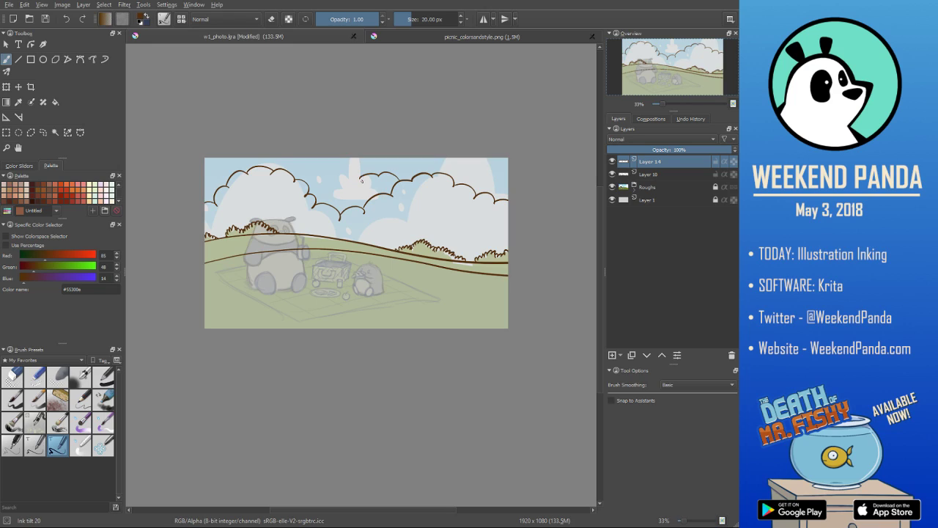
{"action": "key", "text": "ctrl+z"}
- Erase the overlapping ink where the left and right cloud outlines meet, and return to the inking brush
{"action": "key", "text": "slash"}
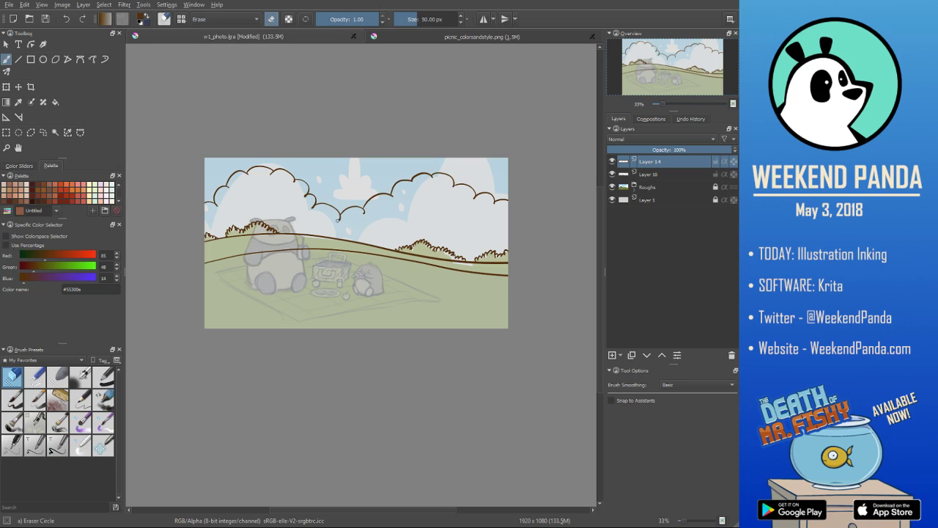
{"action": "left_click_drag", "start_coordinate": [365, 221], "coordinate": [363, 213]}
{"action": "key", "text": "slash"}
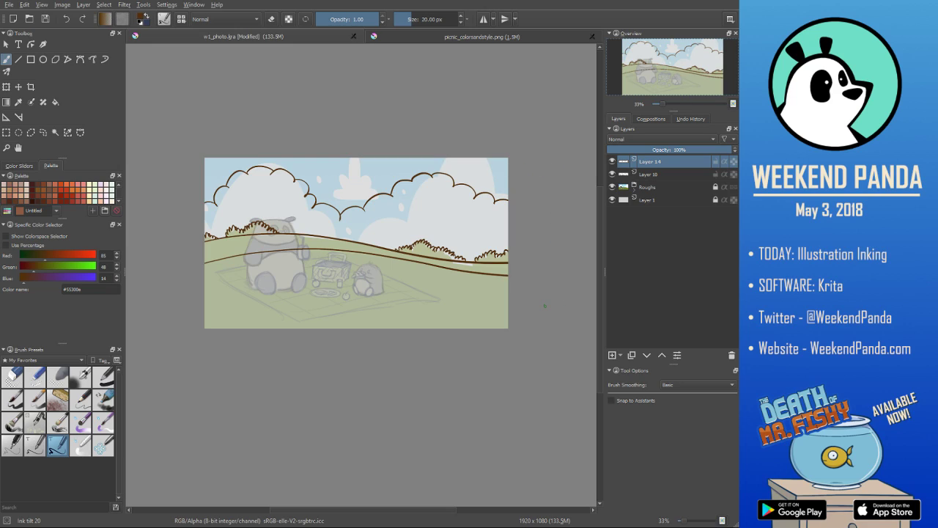
{"action": "key", "text": "slash"}
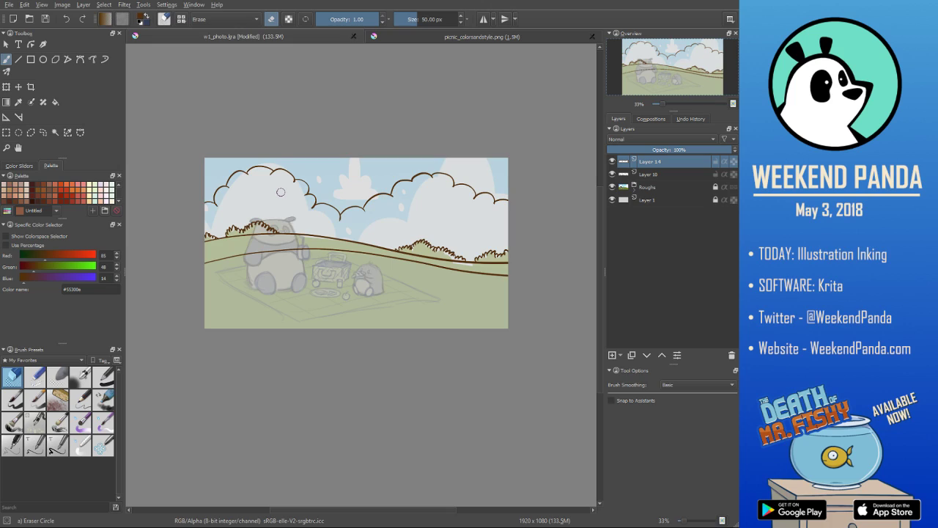
{"action": "key", "text": "e"}
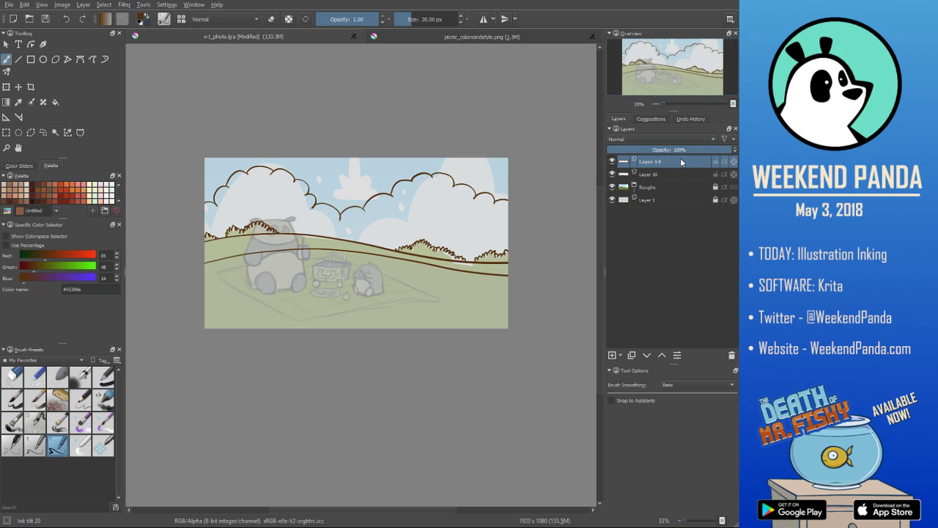
- Add a new paint layer above the cloud layer, Layer 14
{"action": "left_click", "coordinate": [692, 173]}
{"action": "left_click", "coordinate": [690, 161]}
{"action": "left_click", "coordinate": [612, 354]}
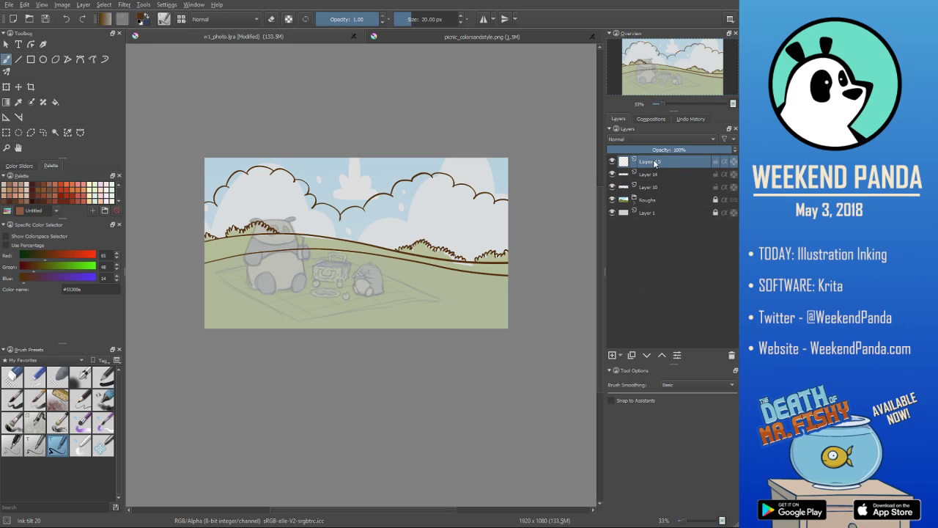
- Move Layer 15 below Layer 14 and rename Layer 14 to Clouds
{"action": "left_click_drag", "start_coordinate": [674, 161], "coordinate": [682, 175]}
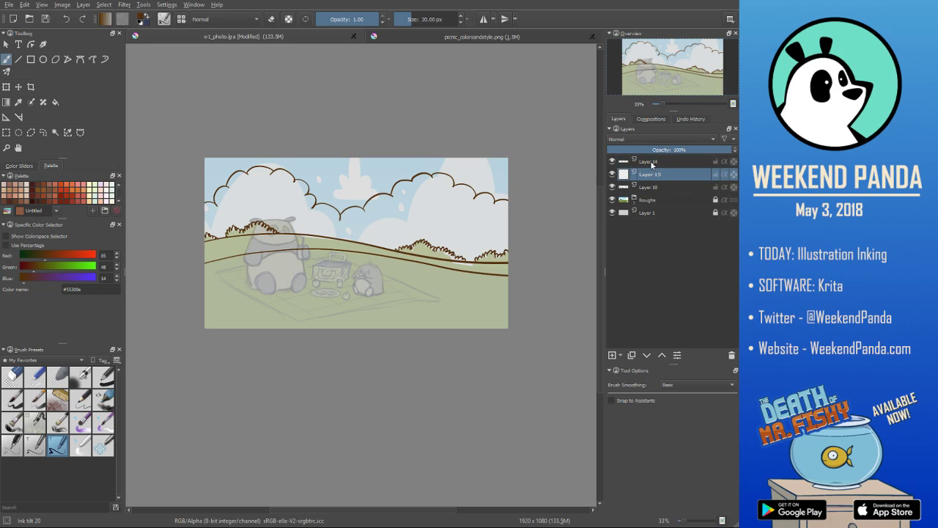
{"action": "double_click", "coordinate": [665, 161]}
{"action": "type", "text": "Clouds"}
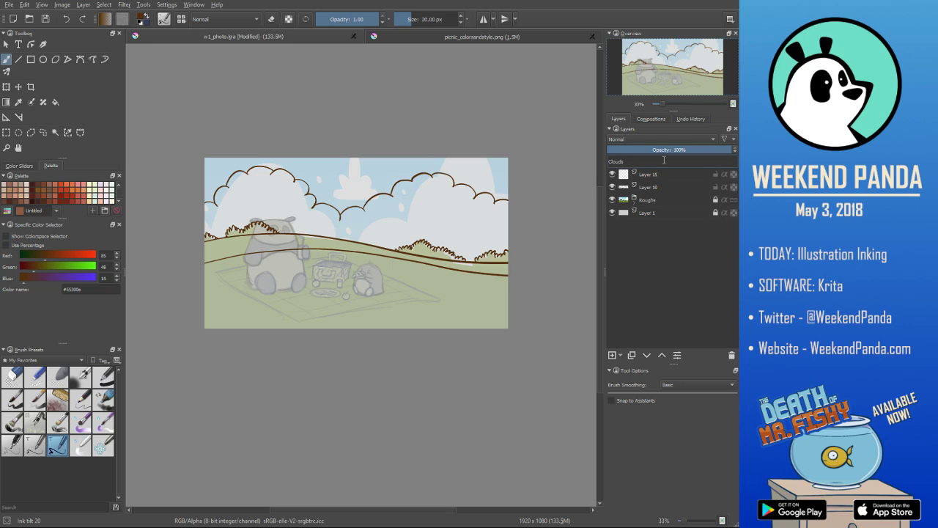
{"action": "key", "text": "Return"}
- Rename Layer 15 to backclouds and Layer 10 to bg
{"action": "double_click", "coordinate": [659, 175]}
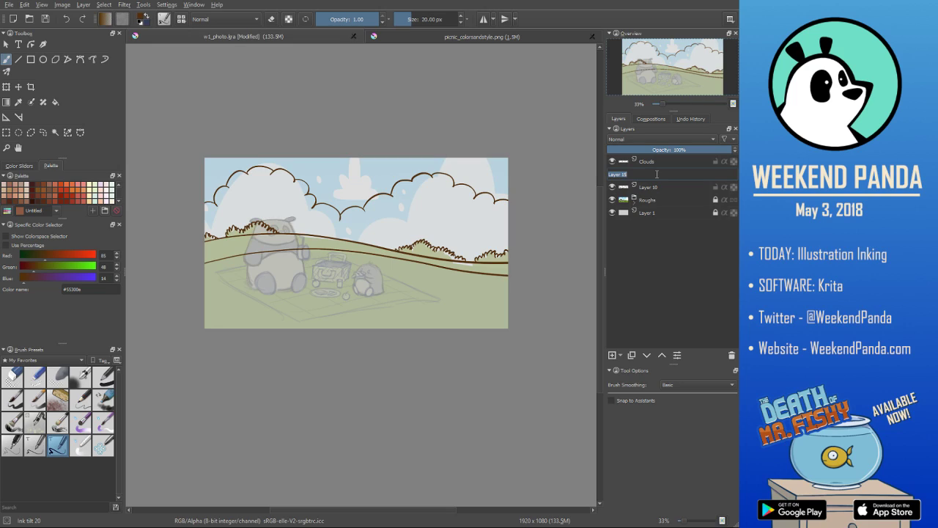
{"action": "type", "text": "backclouds"}
{"action": "double_click", "coordinate": [654, 187]}
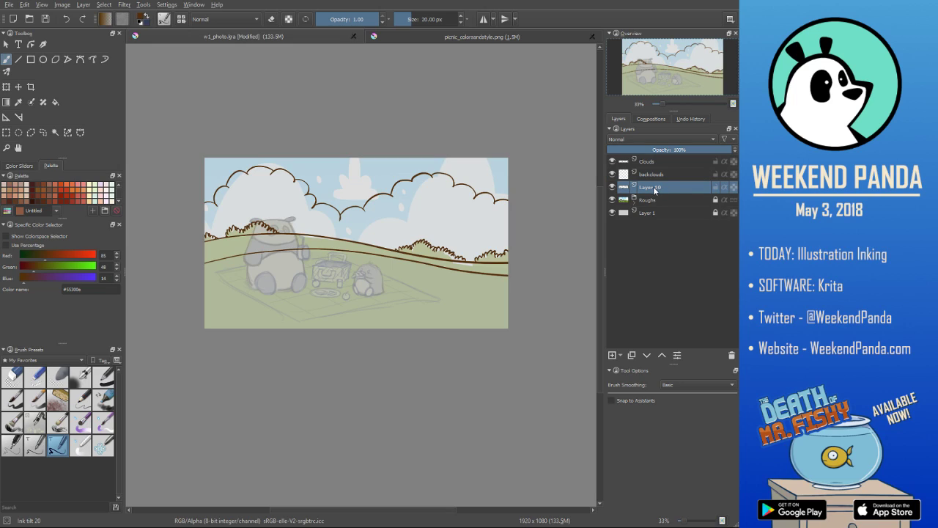
{"action": "type", "text": "bg"}
{"action": "left_click", "coordinate": [667, 193]}
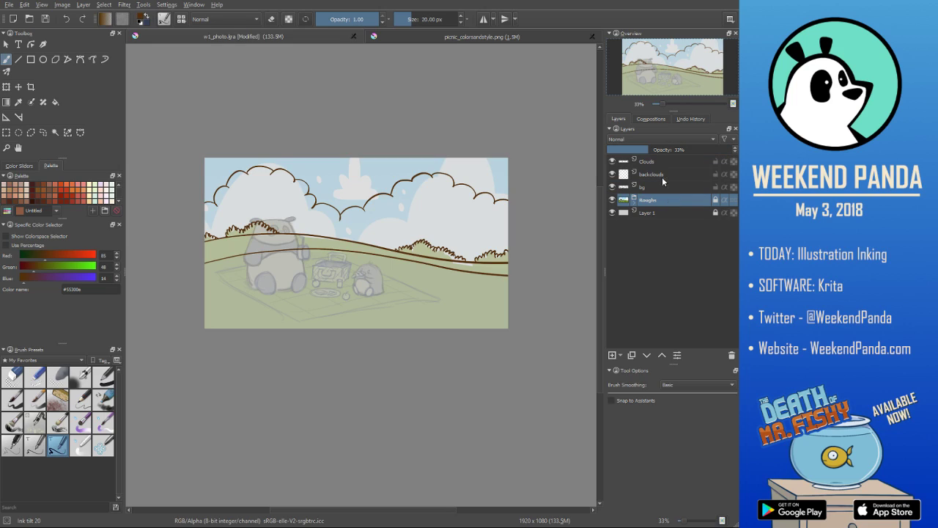
- Reorder the ink layers to bg, Clouds, backclouds from top to bottom, and make backclouds the active layer
{"action": "left_click", "coordinate": [659, 173]}
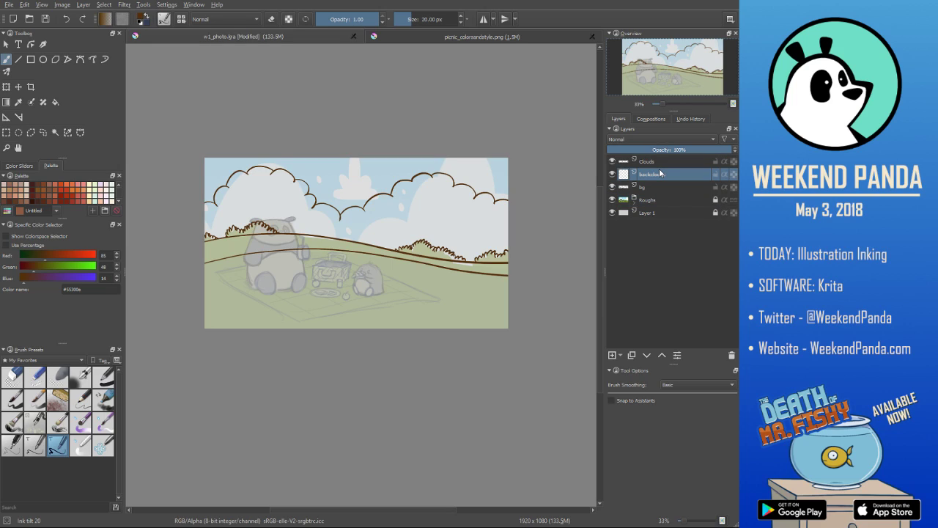
{"action": "left_click_drag", "start_coordinate": [678, 173], "coordinate": [703, 191]}
{"action": "left_click_drag", "start_coordinate": [677, 161], "coordinate": [679, 179]}
{"action": "left_click", "coordinate": [683, 187]}
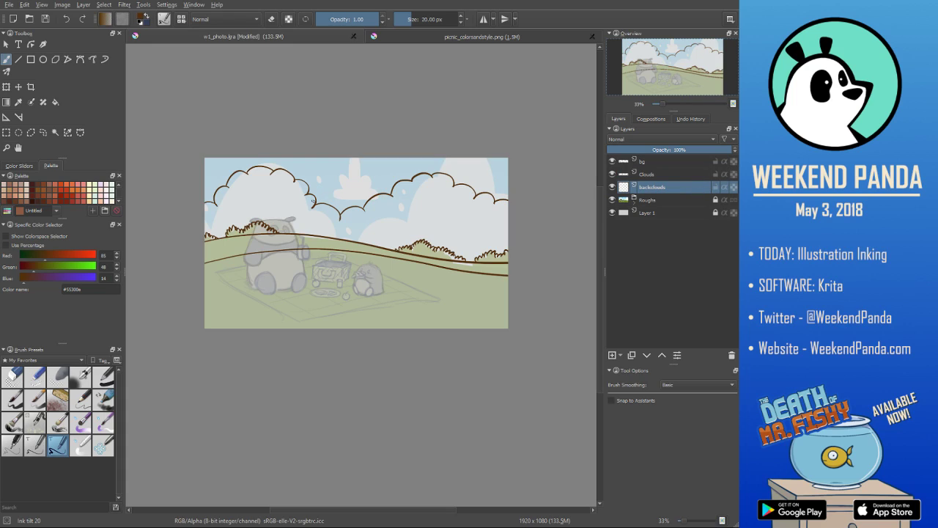
- Ink a background cloud outline in the gap between the two large clouds, erase its overlaps, and return to the inking brush
{"action": "mouse_move", "coordinate": [314, 196]}
{"action": "left_mouse_down"}
{"action": "mouse_move", "coordinate": [380, 178]}
{"action": "mouse_move", "coordinate": [357, 178]}
{"action": "mouse_move", "coordinate": [404, 186]}
{"action": "left_mouse_up"}
{"action": "key", "text": "ctrl+z"}
{"action": "key", "text": "ctrl+z"}
{"action": "key", "text": "ctrl+z"}
{"action": "left_click", "coordinate": [13, 378]}
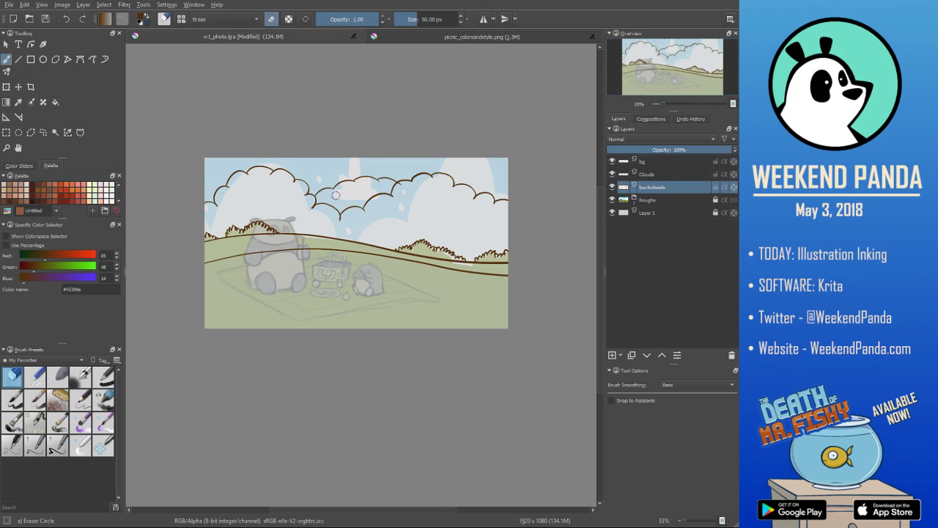
{"action": "left_click_drag", "start_coordinate": [403, 186], "coordinate": [403, 184]}
{"action": "key", "text": "slash"}
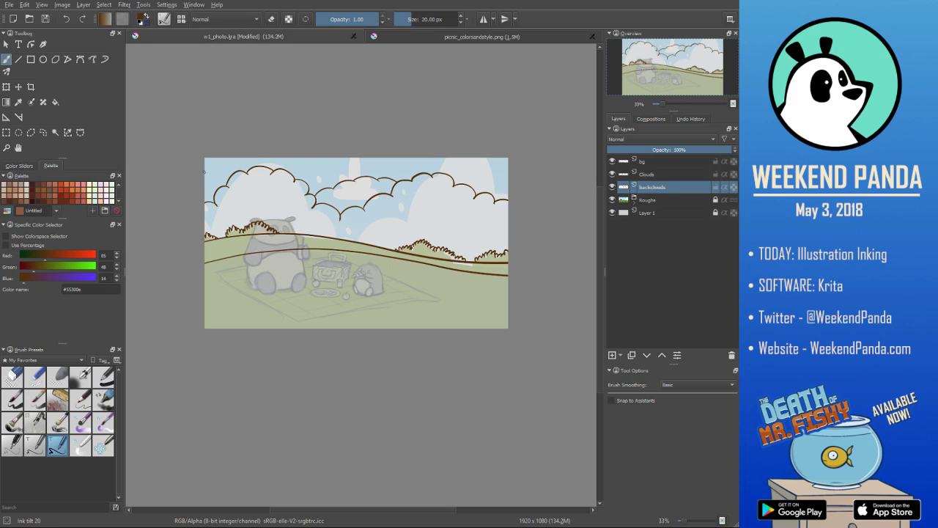
- Ink background cloud outlines at the far left and far right of the sky, erasing overlaps and undoing unwanted strokes
{"action": "left_click_drag", "start_coordinate": [199, 168], "coordinate": [218, 180]}
{"action": "key", "text": "slash"}
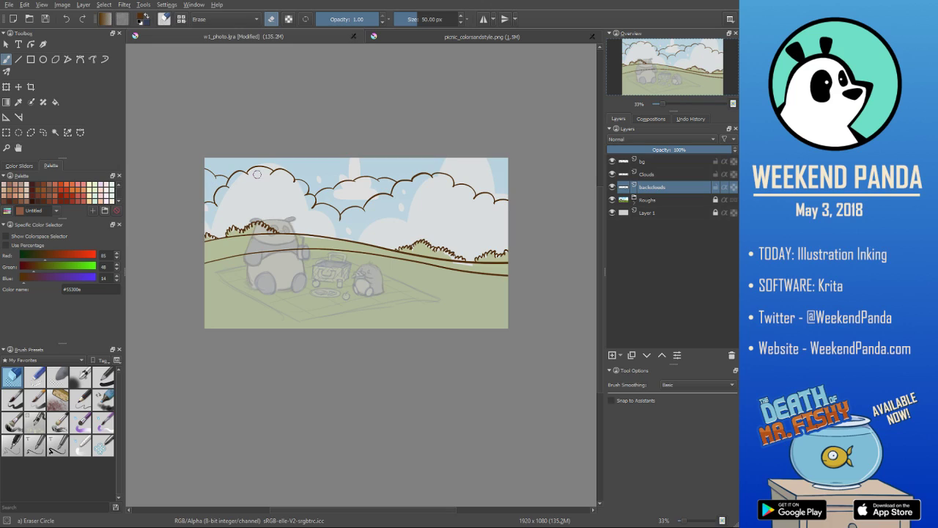
{"action": "key", "text": "slash"}
{"action": "left_click_drag", "start_coordinate": [473, 185], "coordinate": [520, 171]}
{"action": "key", "text": "ctrl+z"}
{"action": "key", "text": "ctrl+z"}
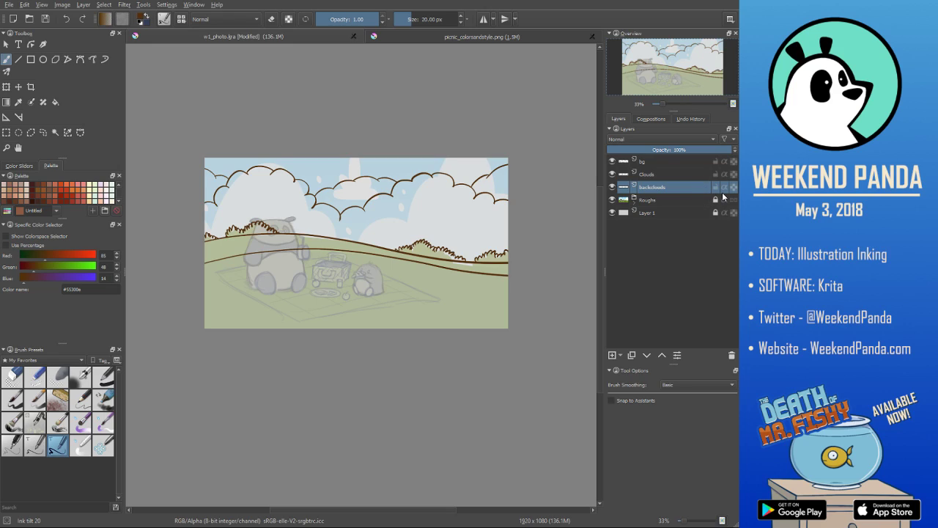
- Add a new paint layer above bg and name it picnicblanket
{"action": "left_click", "coordinate": [661, 161]}
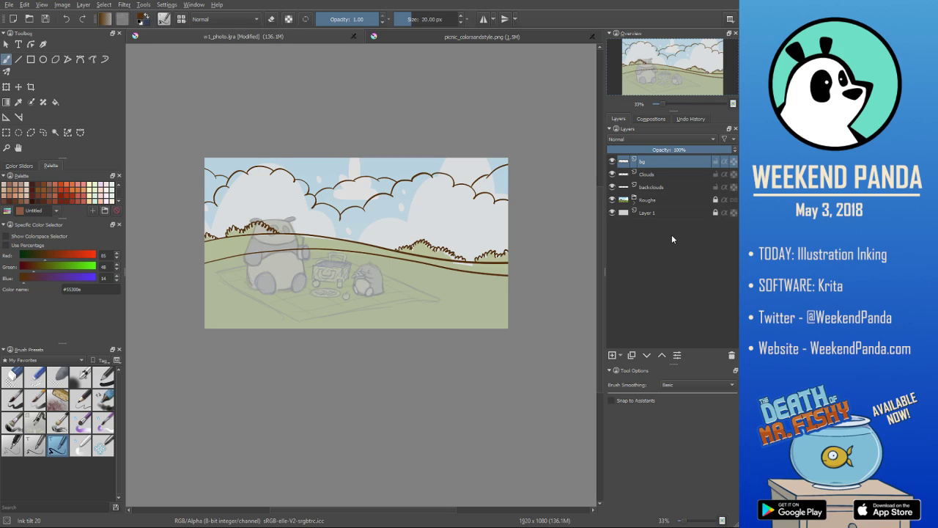
{"action": "left_click", "coordinate": [613, 355]}
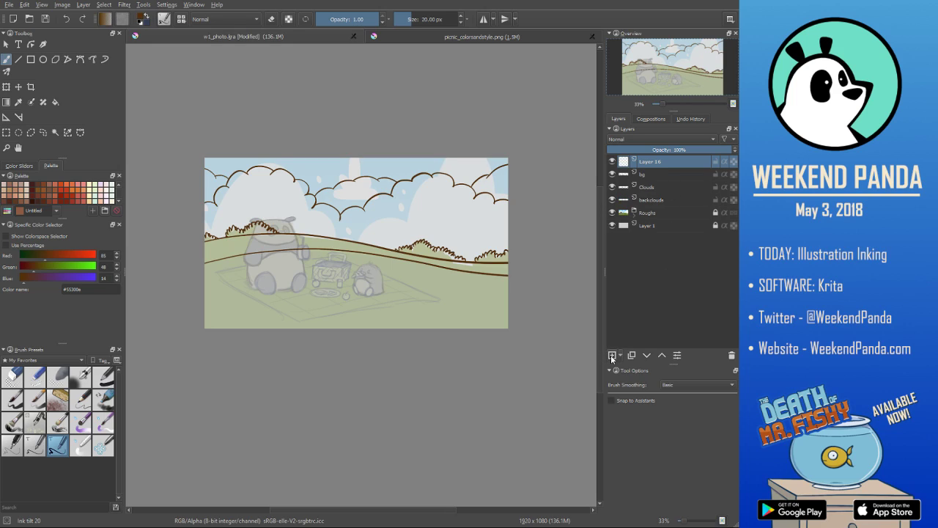
{"action": "double_click", "coordinate": [655, 162]}
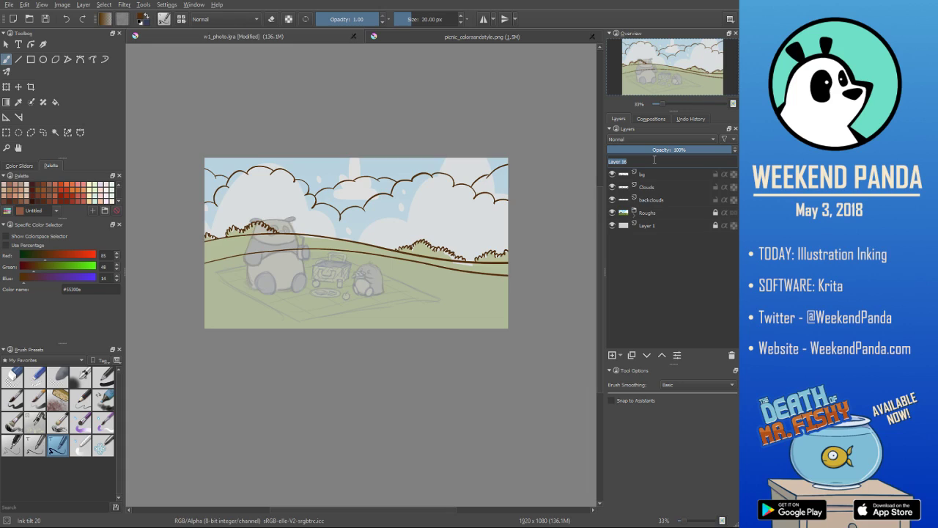
{"action": "type", "text": "picnicblanket"}
{"action": "left_click", "coordinate": [643, 173]}
{"action": "left_click", "coordinate": [647, 162]}
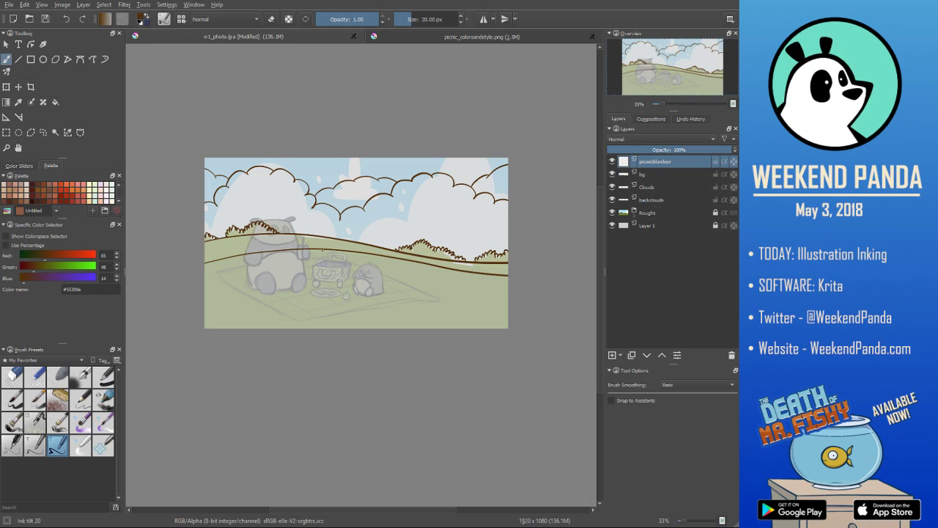
- Ink the picnic blanket's back-left edge from its back corner to the left corner, undoing the unwanted strokes
{"action": "left_click_drag", "start_coordinate": [336, 257], "coordinate": [208, 270]}
{"action": "key", "text": "ctrl+z"}
{"action": "key", "text": "ctrl+shift+z"}
{"action": "key", "text": "ctrl+z"}
{"action": "left_click_drag", "start_coordinate": [336, 256], "coordinate": [215, 271]}
{"action": "key", "text": "ctrl+z"}
{"action": "left_click_drag", "start_coordinate": [338, 256], "coordinate": [229, 273]}
{"action": "key", "text": "ctrl+z"}
{"action": "left_click_drag", "start_coordinate": [334, 253], "coordinate": [211, 271]}
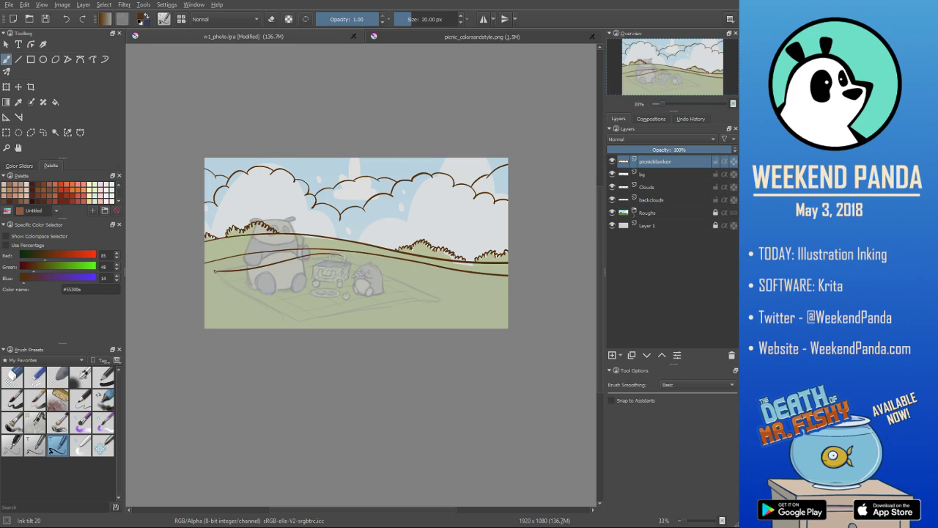
- Ink the blanket's two front edges from the left corner through the front corner, and erase the excess at the right end
{"action": "left_click_drag", "start_coordinate": [214, 272], "coordinate": [289, 326]}
{"action": "key", "text": "ctrl+z"}
{"action": "left_click_drag", "start_coordinate": [214, 273], "coordinate": [314, 327]}
{"action": "key", "text": "ctrl+z"}
{"action": "mouse_move", "coordinate": [213, 271]}
{"action": "left_mouse_down"}
{"action": "mouse_move", "coordinate": [300, 335]}
{"action": "mouse_move", "coordinate": [310, 321]}
{"action": "mouse_move", "coordinate": [295, 320]}
{"action": "mouse_move", "coordinate": [433, 297]}
{"action": "left_mouse_up"}
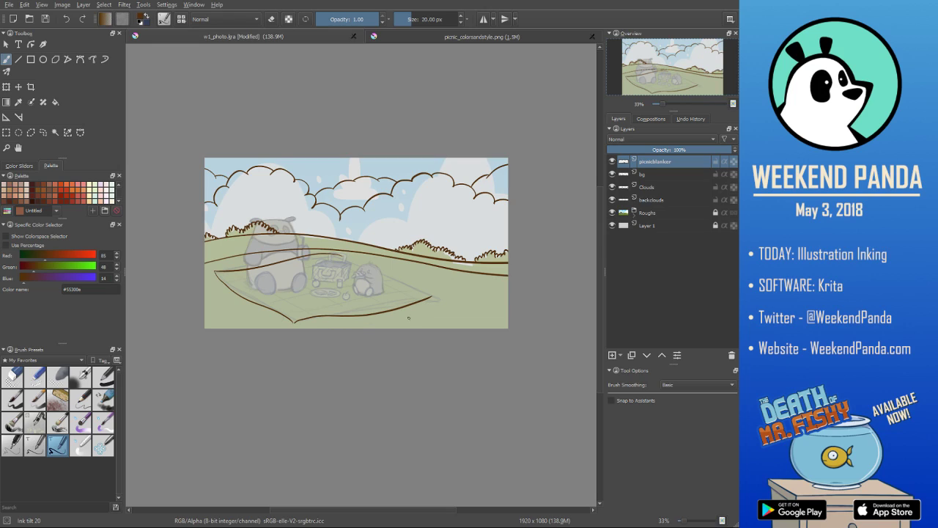
{"action": "key", "text": "e"}
{"action": "mouse_move", "coordinate": [434, 296]}
{"action": "left_mouse_down"}
{"action": "mouse_move", "coordinate": [422, 298]}
{"action": "mouse_move", "coordinate": [435, 297]}
{"action": "left_mouse_up"}
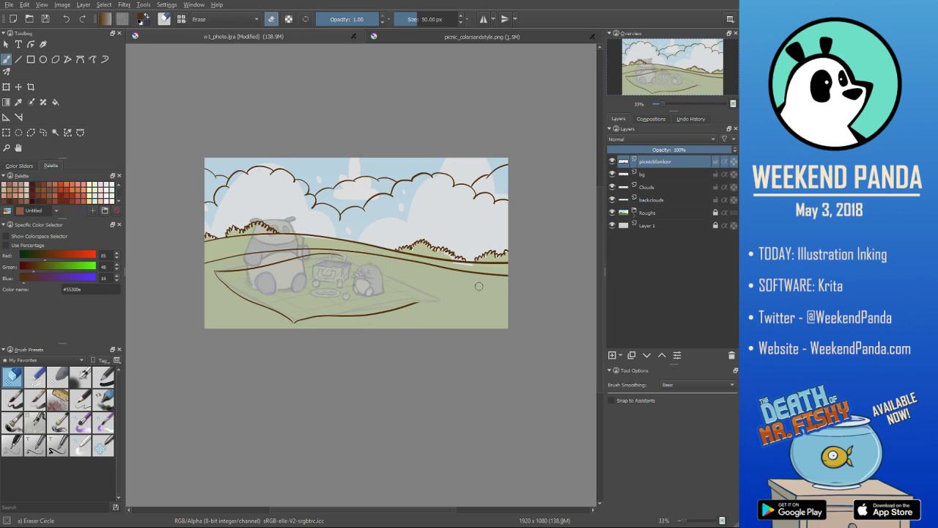
{"action": "key", "text": "e"}
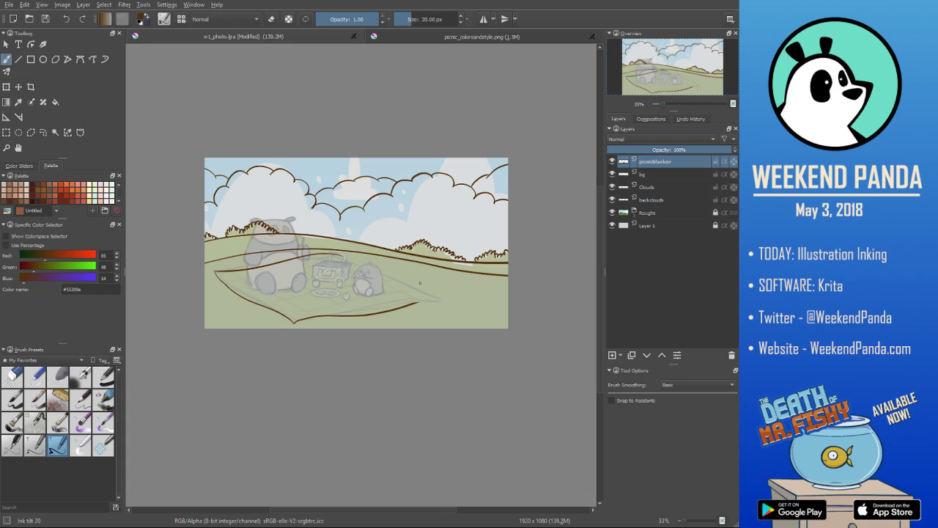
- Ink the blanket's back-right edge from the back corner past the right corner, undoing and redrawing until the curve fits
{"action": "left_click_drag", "start_coordinate": [416, 303], "coordinate": [434, 302]}
{"action": "key", "text": "ctrl+z"}
{"action": "left_click_drag", "start_coordinate": [336, 254], "coordinate": [434, 300]}
{"action": "key", "text": "ctrl+z"}
{"action": "left_click_drag", "start_coordinate": [338, 255], "coordinate": [441, 304]}
{"action": "left_click_drag", "start_coordinate": [333, 254], "coordinate": [473, 311]}
{"action": "key", "text": "ctrl+z"}
{"action": "left_click_drag", "start_coordinate": [336, 255], "coordinate": [444, 304]}
{"action": "key", "text": "ctrl+z"}
{"action": "left_click_drag", "start_coordinate": [328, 254], "coordinate": [431, 315]}
{"action": "key", "text": "ctrl+z"}
{"action": "left_click_drag", "start_coordinate": [337, 258], "coordinate": [433, 308]}
{"action": "key", "text": "ctrl+z"}
{"action": "left_click_drag", "start_coordinate": [340, 257], "coordinate": [440, 326]}
{"action": "key", "text": "ctrl+z"}
{"action": "left_click_drag", "start_coordinate": [341, 257], "coordinate": [448, 309]}
{"action": "key", "text": "ctrl+z"}
{"action": "left_click_drag", "start_coordinate": [342, 257], "coordinate": [471, 304]}
{"action": "key", "text": "ctrl+z"}
{"action": "left_click_drag", "start_coordinate": [342, 255], "coordinate": [453, 309]}
{"action": "key", "text": "ctrl+z"}
{"action": "left_click_drag", "start_coordinate": [327, 254], "coordinate": [459, 305]}
- Erase the excess ink at the blanket's back and right corners, and join the front edge to the right corner
{"action": "key", "text": "slash"}
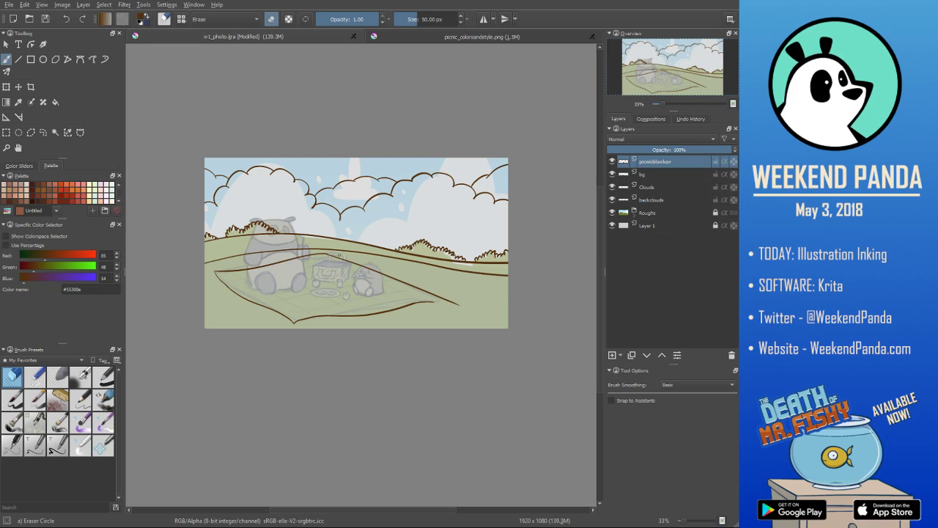
{"action": "key", "text": "slash"}
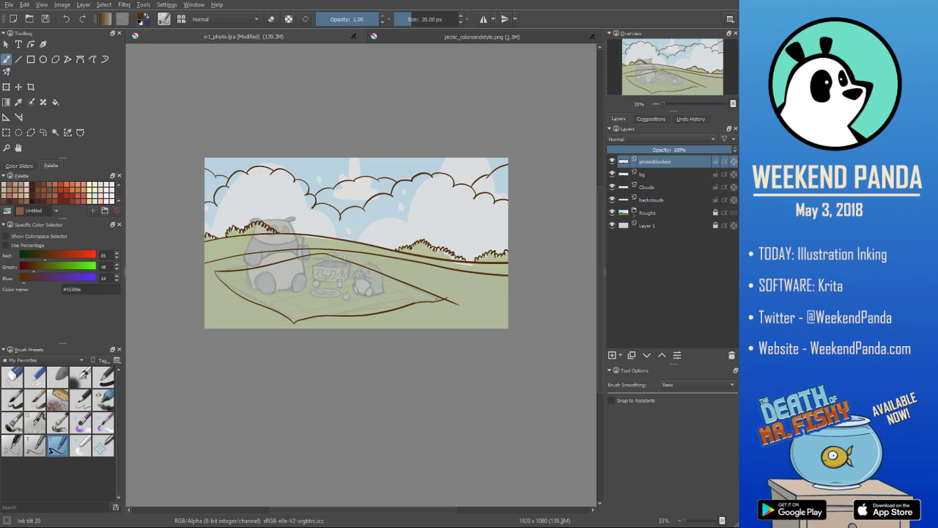
{"action": "left_click_drag", "start_coordinate": [442, 303], "coordinate": [452, 297]}
{"action": "key", "text": "slash"}
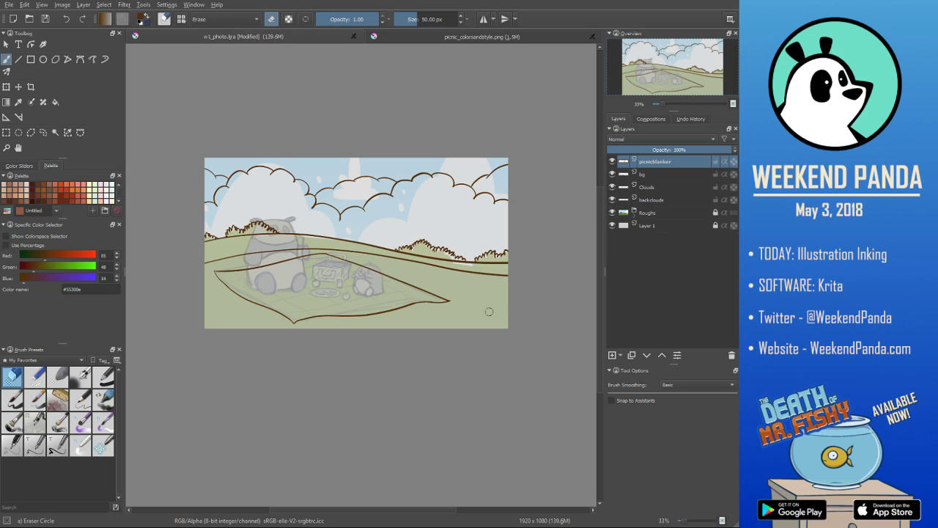
{"action": "key", "text": "slash"}
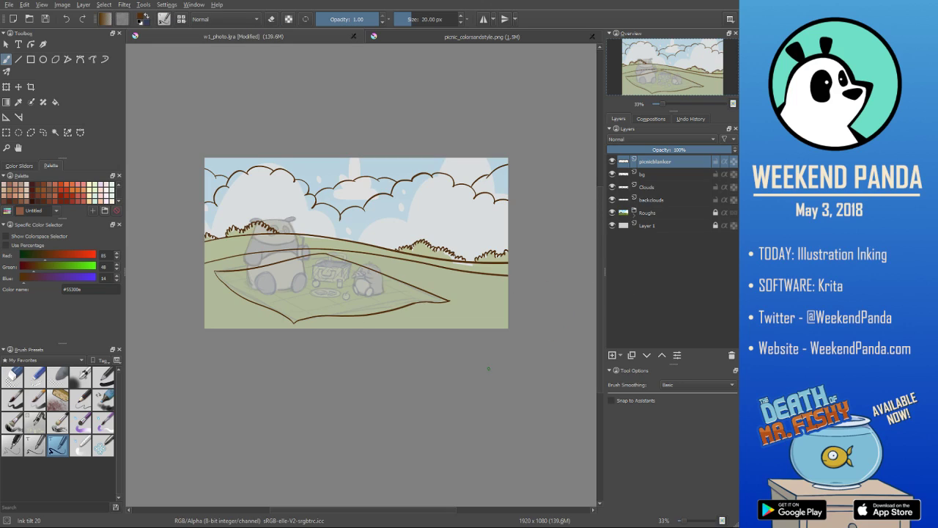
- Add a new paint layer and ink two curved pattern lines across the front half of the blanket
{"action": "left_click", "coordinate": [613, 355]}
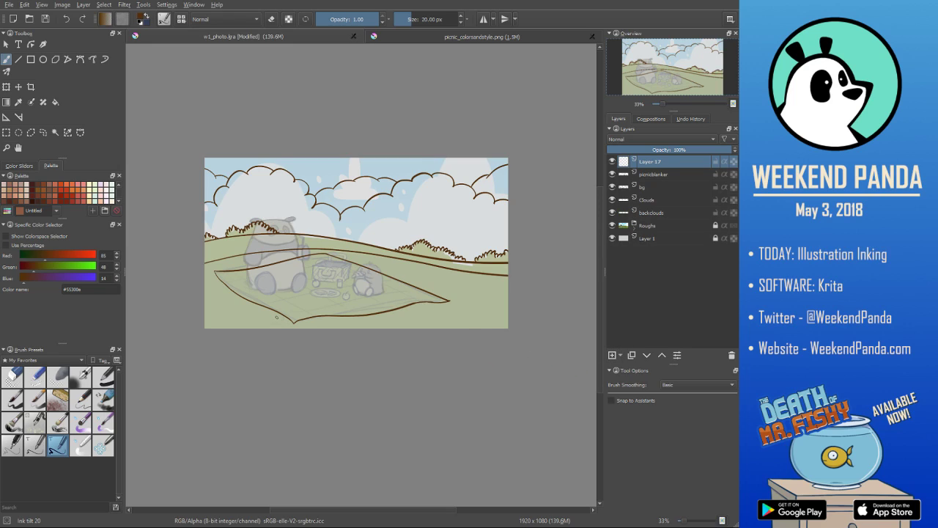
{"action": "left_click_drag", "start_coordinate": [277, 316], "coordinate": [408, 290]}
{"action": "key", "text": "ctrl+z"}
{"action": "left_click_drag", "start_coordinate": [269, 314], "coordinate": [445, 285]}
{"action": "mouse_move", "coordinate": [245, 301]}
{"action": "left_mouse_down"}
{"action": "mouse_move", "coordinate": [326, 280]}
{"action": "mouse_move", "coordinate": [441, 284]}
{"action": "left_mouse_up"}
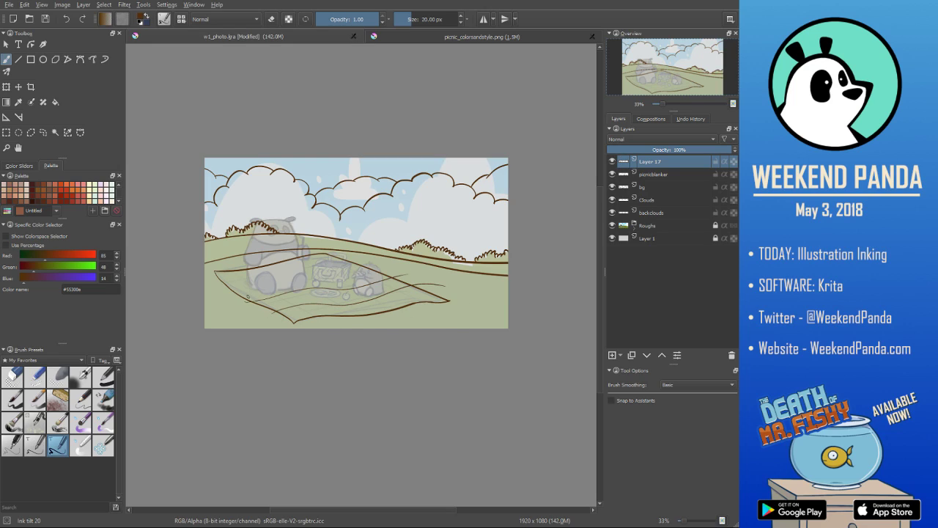
- Ink a third curved pattern line across the rear of the blanket, undoing the unwanted strokes
{"action": "left_click_drag", "start_coordinate": [236, 293], "coordinate": [361, 266]}
{"action": "key", "text": "ctrl+z"}
{"action": "left_click_drag", "start_coordinate": [227, 285], "coordinate": [387, 261]}
{"action": "key", "text": "ctrl+z"}
{"action": "left_click_drag", "start_coordinate": [230, 288], "coordinate": [380, 256]}
{"action": "key", "text": "ctrl+z"}
{"action": "left_click_drag", "start_coordinate": [234, 290], "coordinate": [402, 262]}
{"action": "key", "text": "ctrl+z"}
{"action": "left_click_drag", "start_coordinate": [218, 278], "coordinate": [365, 258]}
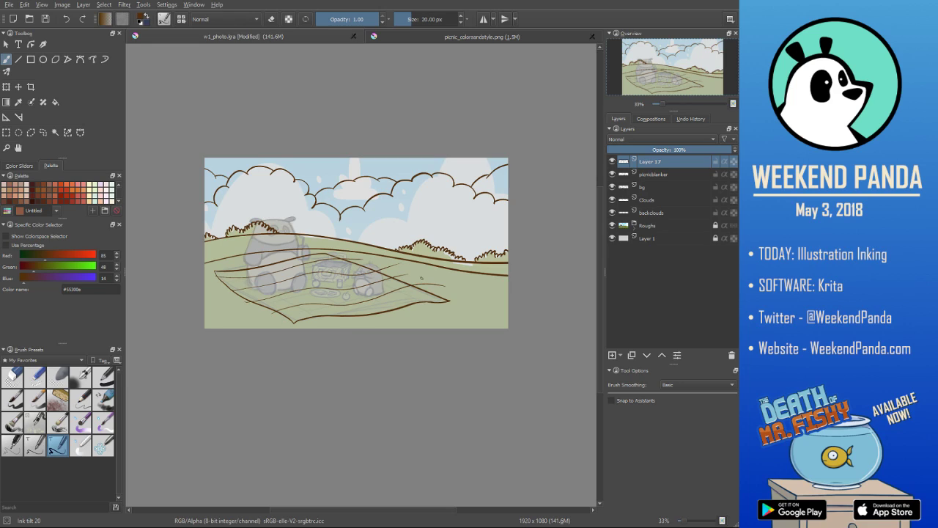
- Erase the pattern line ends that overshoot the blanket's edges, and merge Layer 17 into the picnicblanket layer
{"action": "key", "text": "/"}
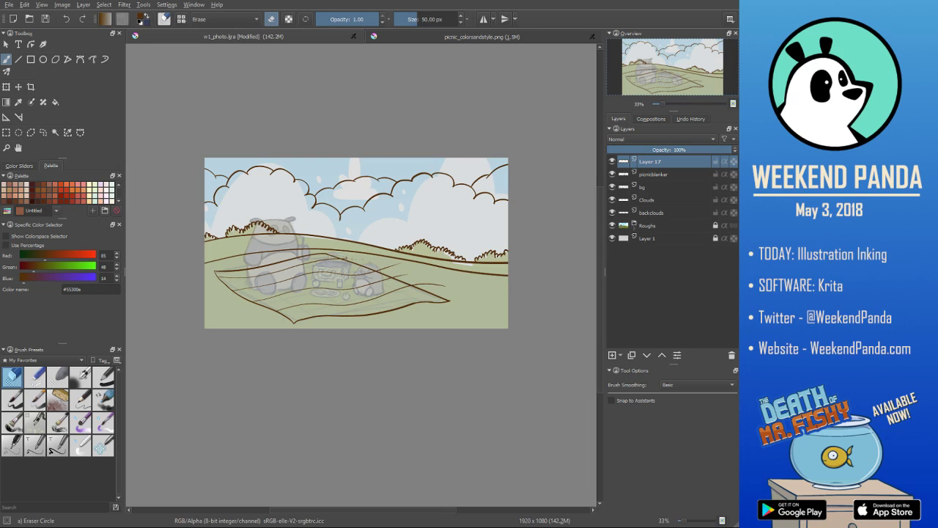
{"action": "mouse_move", "coordinate": [385, 267]}
{"action": "left_mouse_down"}
{"action": "mouse_move", "coordinate": [409, 267]}
{"action": "mouse_move", "coordinate": [431, 286]}
{"action": "mouse_move", "coordinate": [411, 282]}
{"action": "mouse_move", "coordinate": [450, 283]}
{"action": "left_mouse_up"}
{"action": "key", "text": "slash"}
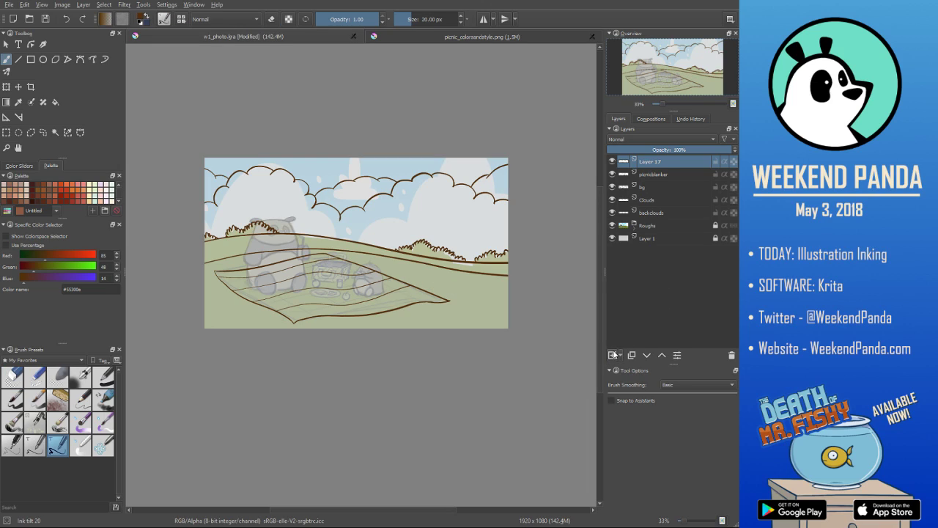
{"action": "key", "text": "ctrl+e"}
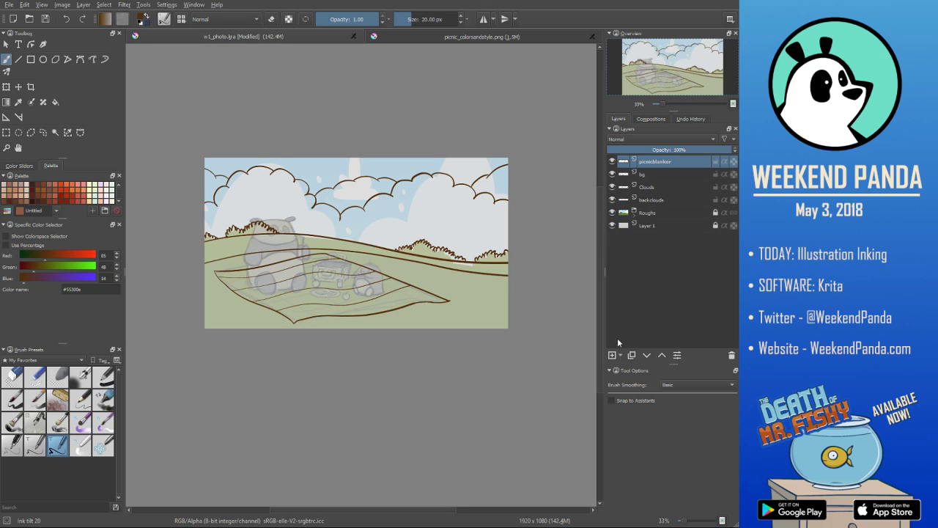
- Add a new paint layer and ink three crossing pattern lines over the blanket to form a grid, undoing unwanted strokes
{"action": "left_click", "coordinate": [613, 355]}
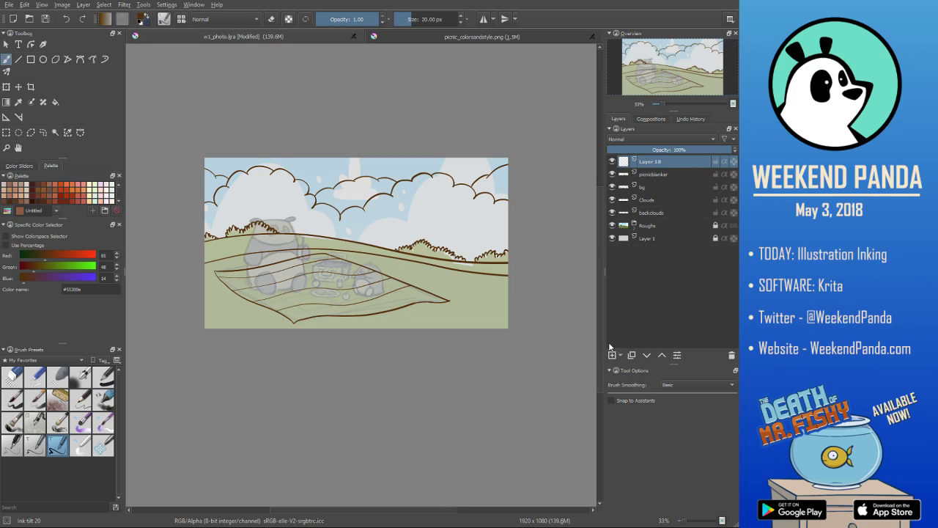
{"action": "left_click_drag", "start_coordinate": [233, 265], "coordinate": [325, 329]}
{"action": "key", "text": "ctrl+z"}
{"action": "left_click_drag", "start_coordinate": [236, 278], "coordinate": [331, 327]}
{"action": "key", "text": "ctrl+z"}
{"action": "left_click_drag", "start_coordinate": [230, 270], "coordinate": [328, 320]}
{"action": "mouse_move", "coordinate": [264, 265]}
{"action": "left_mouse_down"}
{"action": "mouse_move", "coordinate": [337, 293]}
{"action": "mouse_move", "coordinate": [359, 322]}
{"action": "left_mouse_up"}
{"action": "key", "text": "ctrl+z"}
{"action": "left_click_drag", "start_coordinate": [278, 271], "coordinate": [358, 311]}
{"action": "left_click_drag", "start_coordinate": [301, 259], "coordinate": [395, 318]}
{"action": "key", "text": "ctrl+z"}
{"action": "left_click_drag", "start_coordinate": [289, 248], "coordinate": [431, 310]}
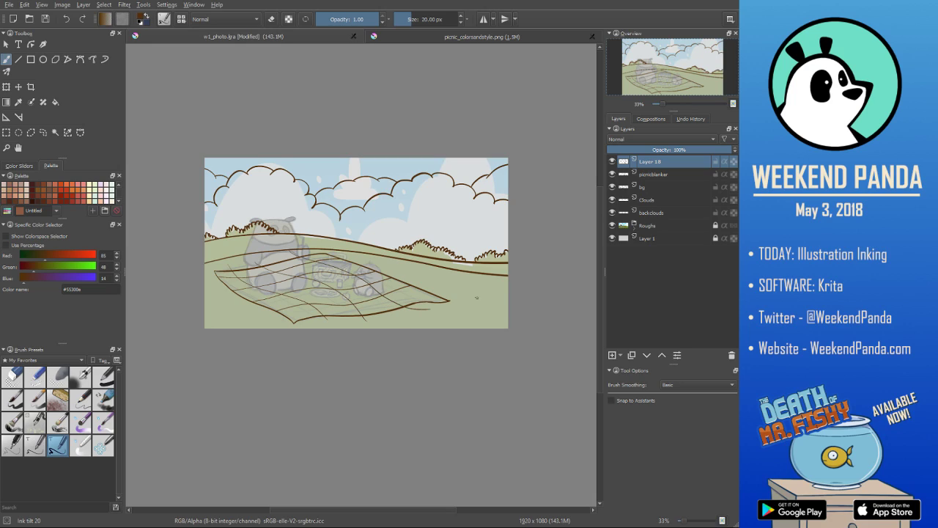
- Erase the crossing line ends outside the blanket, and merge Layer 18 into the picnicblanket layer
{"action": "key", "text": "/"}
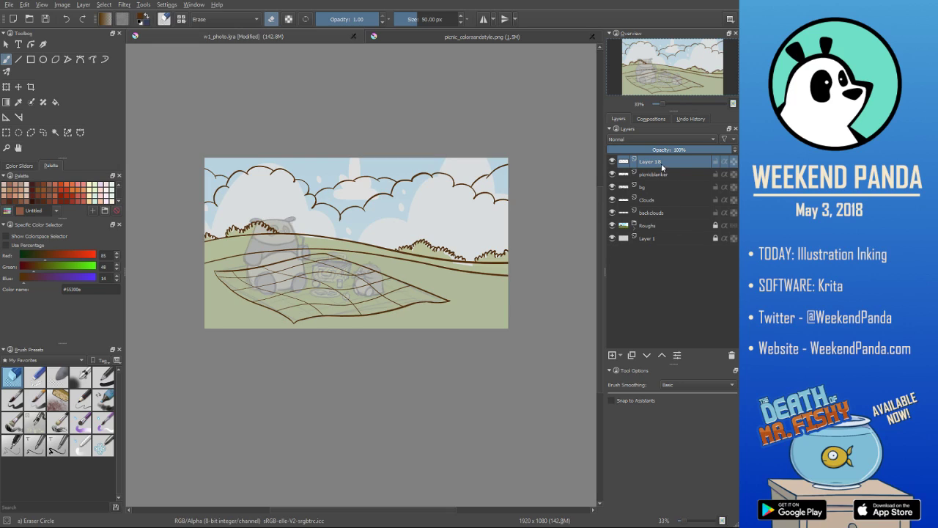
{"action": "key", "text": "shift+Delete"}
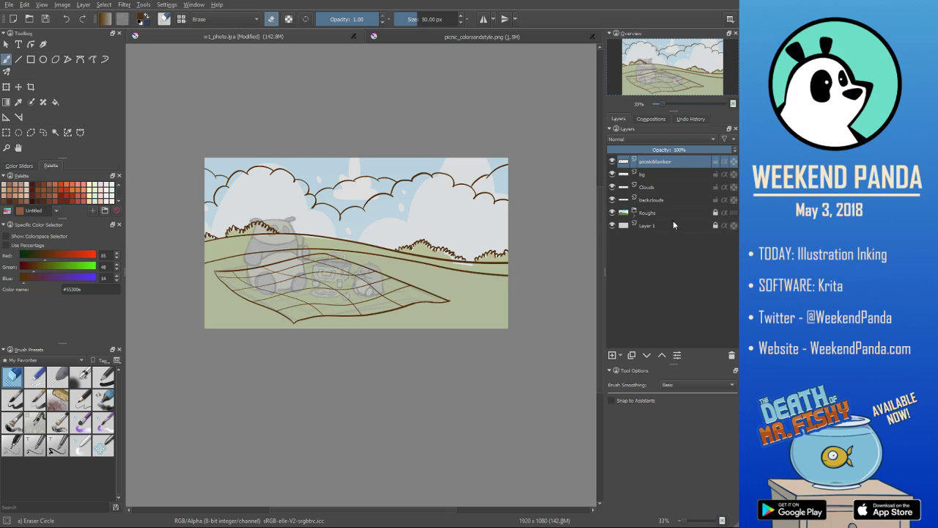
- Add a new paint layer above the blanket linework and name it panda
{"action": "left_click", "coordinate": [613, 357]}
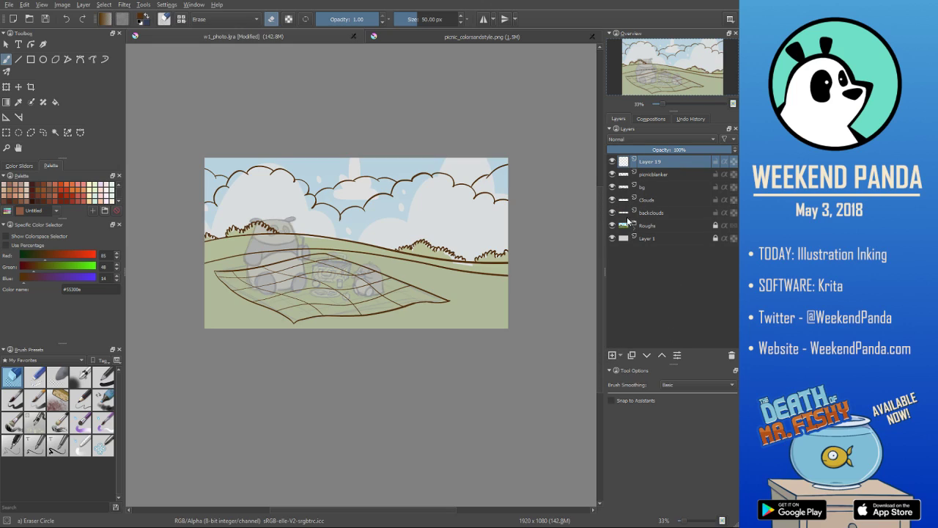
{"action": "double_click", "coordinate": [646, 162]}
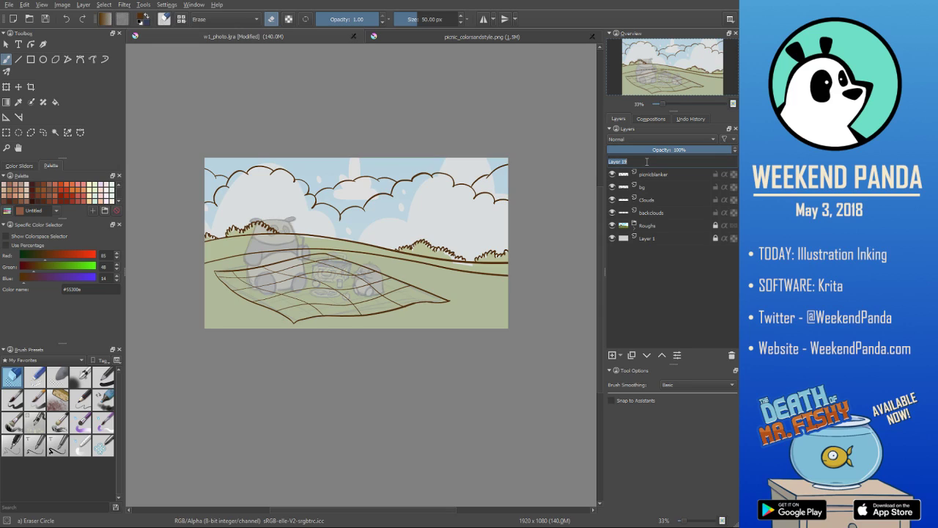
{"action": "type", "text": "panda"}
{"action": "key", "text": "Return"}
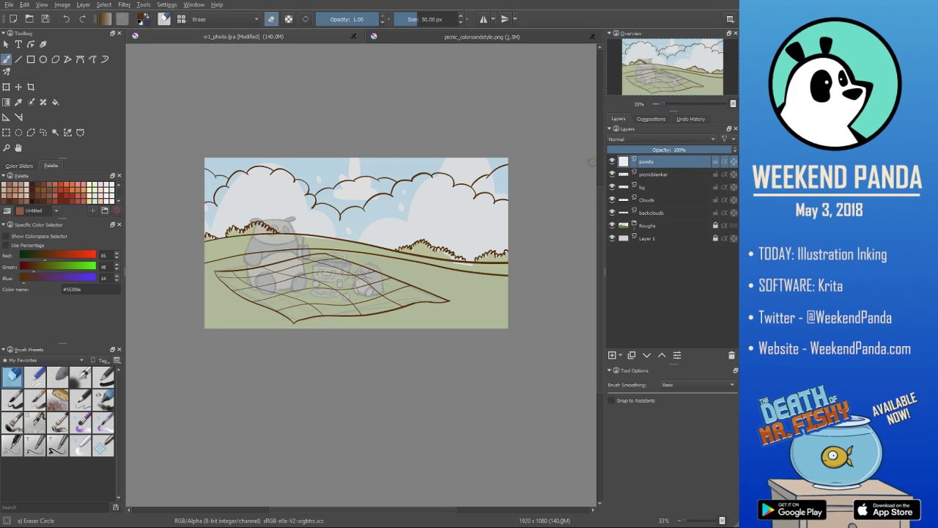
- Create a layer group below the panda layer and move the picnicblanket, bg, Clouds and backclouds layers into it
{"action": "scroll", "coordinate": [299, 255], "scroll_direction": "up", "scroll_amount": 2}
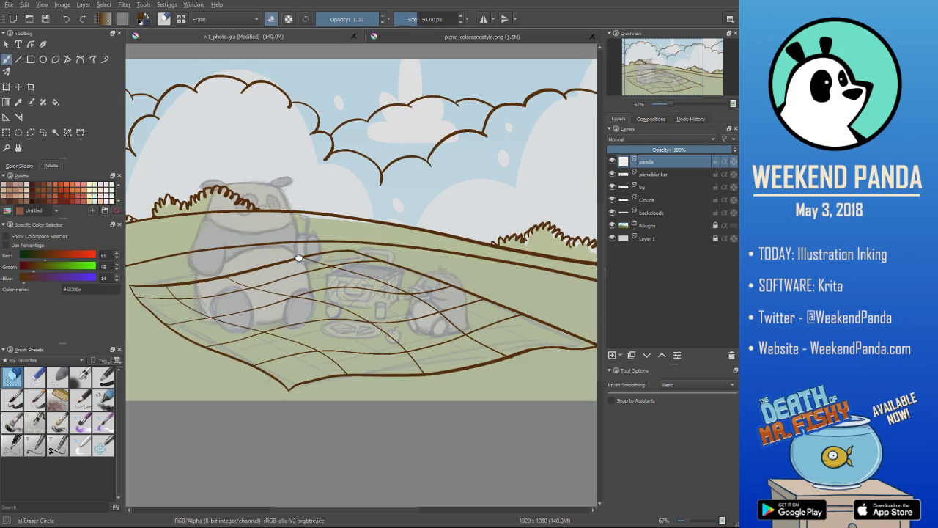
{"action": "left_click_drag", "start_coordinate": [302, 256], "coordinate": [325, 268]}
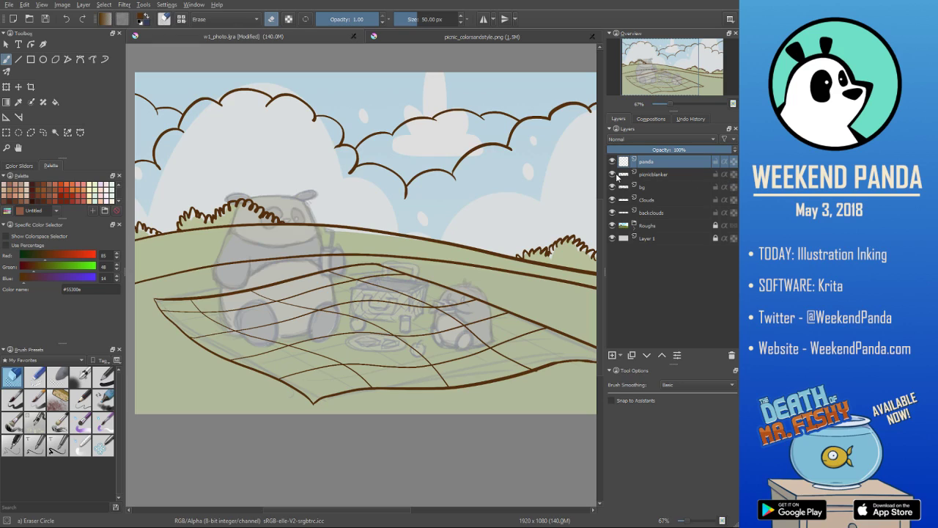
{"action": "left_click", "coordinate": [665, 175]}
{"action": "left_click", "coordinate": [666, 213], "text": "shift"}
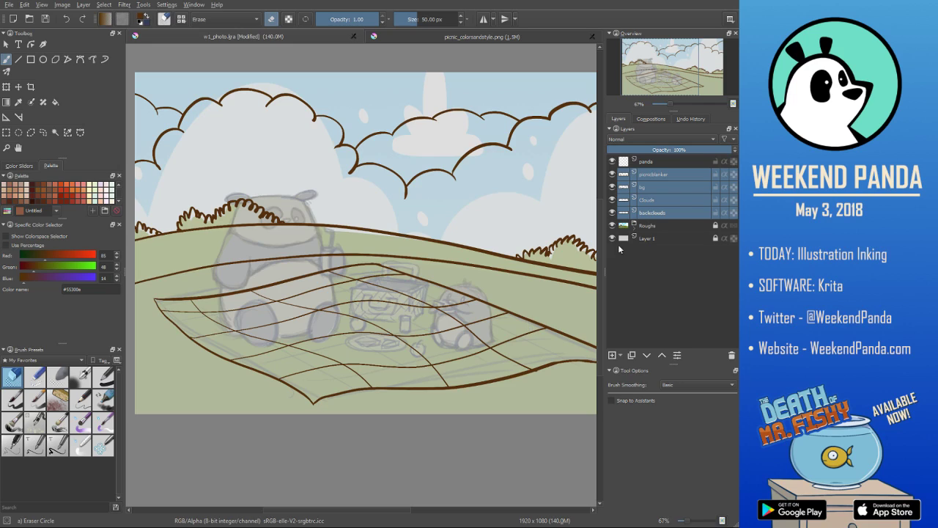
{"action": "left_click", "coordinate": [655, 187]}
{"action": "left_click", "coordinate": [656, 174]}
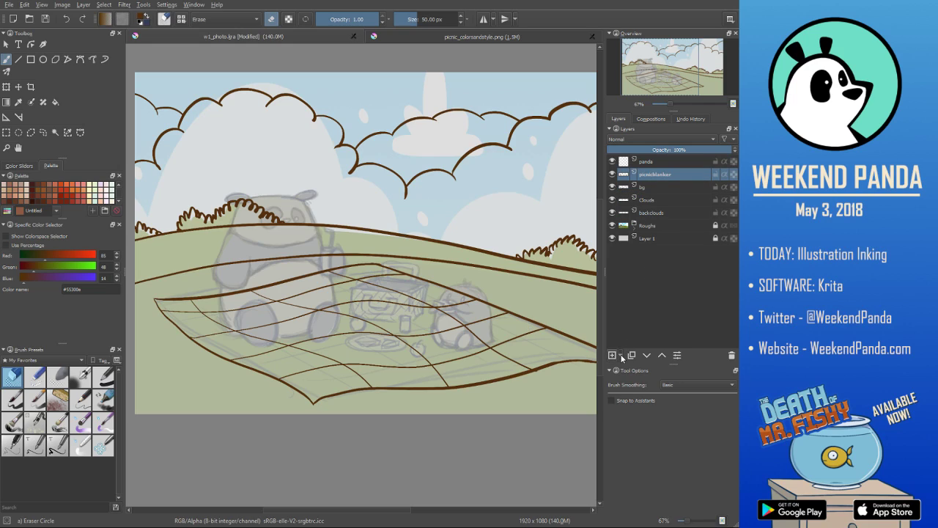
{"action": "key", "text": "Insert"}
{"action": "left_click", "coordinate": [663, 188]}
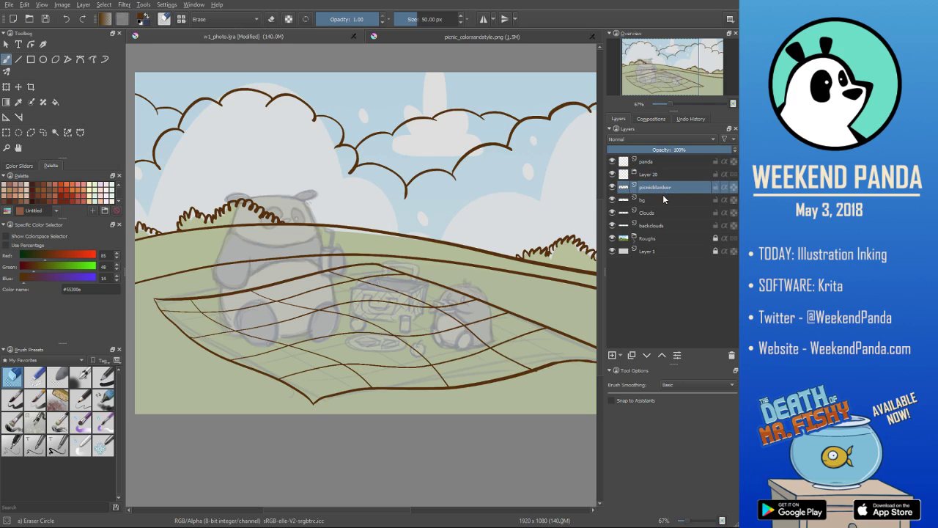
{"action": "left_click", "coordinate": [654, 226], "text": "shift"}
{"action": "mouse_move", "coordinate": [654, 189]}
{"action": "left_mouse_down"}
{"action": "mouse_move", "coordinate": [652, 177]}
{"action": "mouse_move", "coordinate": [647, 184]}
{"action": "left_mouse_up"}
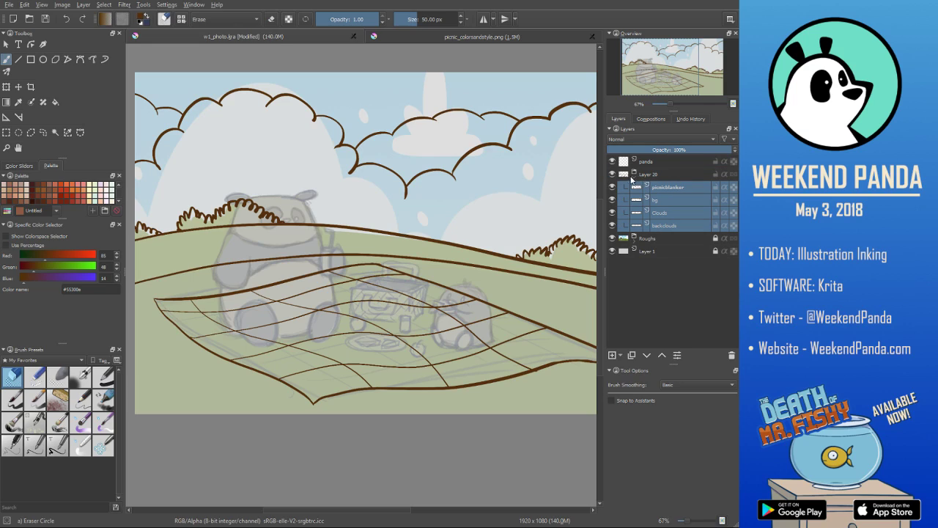
- Lower the opacity of the background linework group to 36% and make the panda layer active again
{"action": "left_click", "coordinate": [651, 179]}
{"action": "left_click_drag", "start_coordinate": [659, 150], "coordinate": [629, 150]}
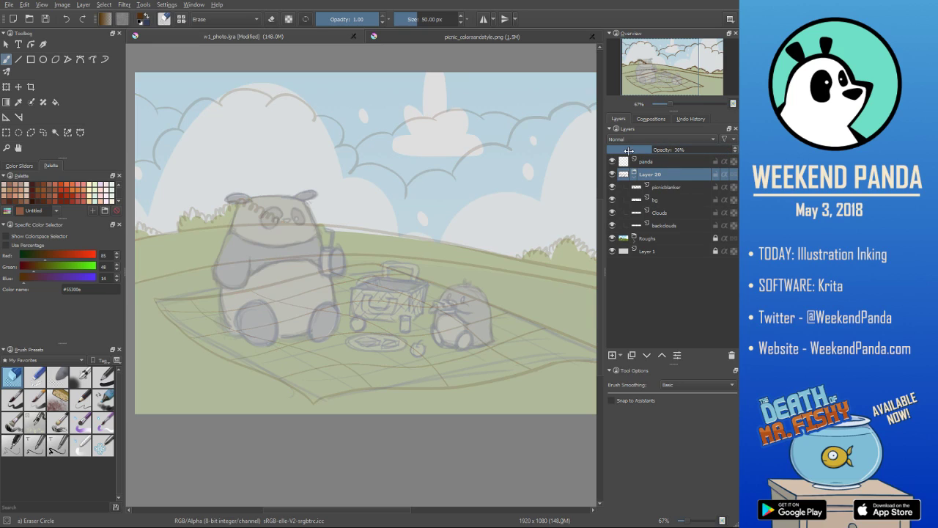
{"action": "left_click", "coordinate": [657, 163]}
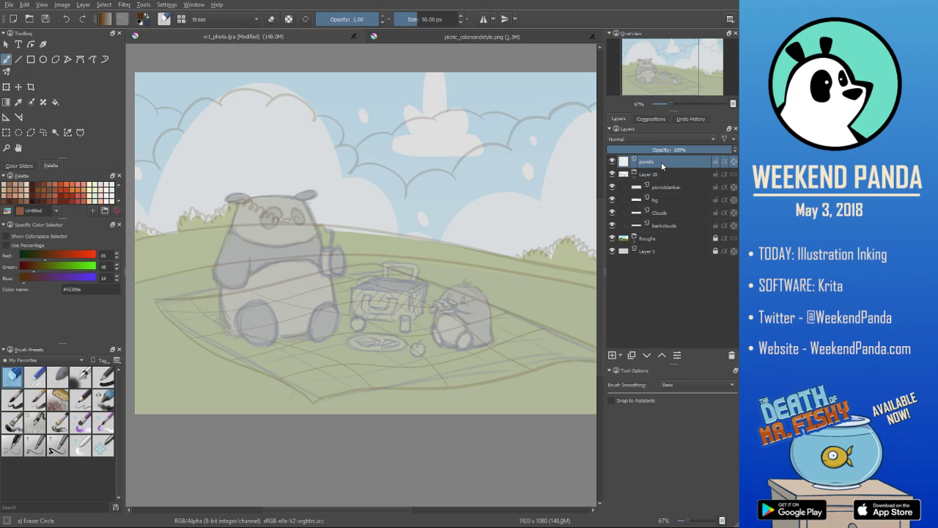
- Save the illustration, and with the Ink tilt 20 brush ink the large panda's outer arm line from its left ear down to the paw
{"action": "key", "text": "slash"}
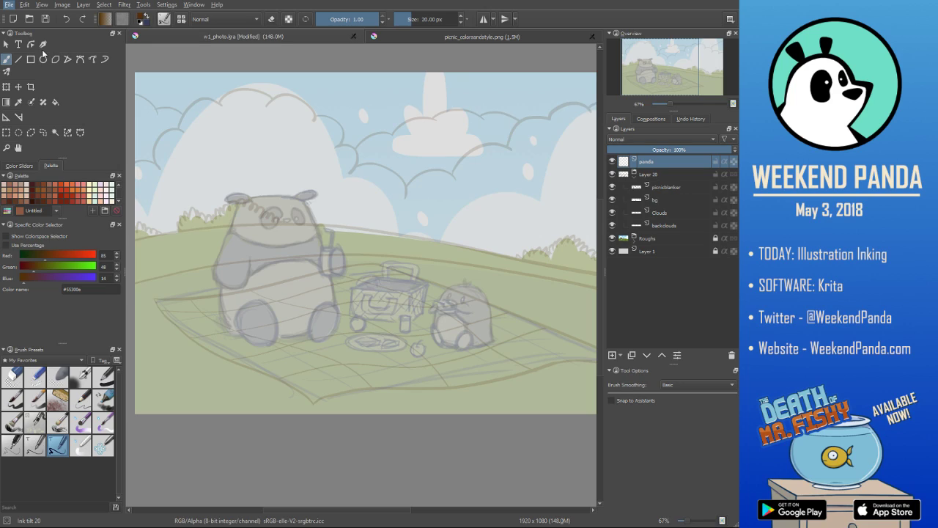
{"action": "key", "text": "ctrl+s"}
{"action": "left_click_drag", "start_coordinate": [238, 205], "coordinate": [212, 279]}
{"action": "key", "text": "ctrl+z"}
{"action": "left_click_drag", "start_coordinate": [238, 205], "coordinate": [214, 296]}
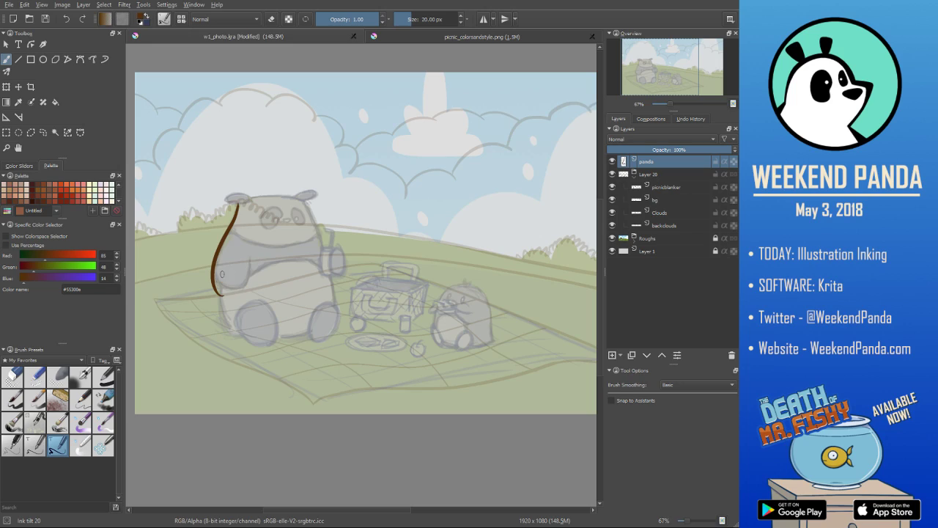
- Ink the underside of the paw and the inner arm line on the panda's left side, and erase the overshooting end
{"action": "mouse_move", "coordinate": [218, 292]}
{"action": "left_mouse_down"}
{"action": "mouse_move", "coordinate": [248, 284]}
{"action": "mouse_move", "coordinate": [250, 262]}
{"action": "left_mouse_up"}
{"action": "key", "text": "ctrl+z"}
{"action": "key", "text": "e"}
{"action": "mouse_move", "coordinate": [211, 288]}
{"action": "left_mouse_down"}
{"action": "mouse_move", "coordinate": [208, 267]}
{"action": "mouse_move", "coordinate": [223, 296]}
{"action": "left_mouse_up"}
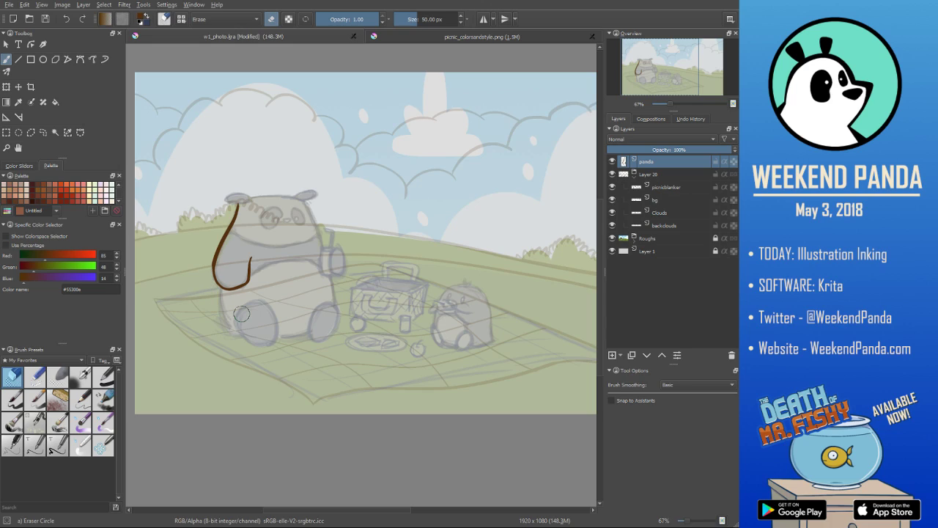
- Ink the panda's body line from under the left paw down to the foot, undoing the unwanted strokes
{"action": "key", "text": "slash"}
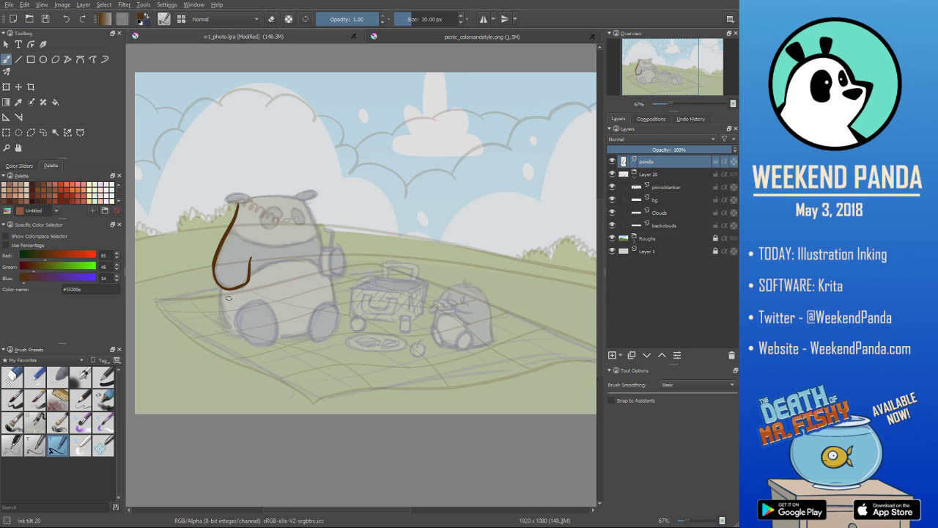
{"action": "left_click_drag", "start_coordinate": [220, 288], "coordinate": [231, 335]}
{"action": "key", "text": "ctrl+z"}
{"action": "left_click_drag", "start_coordinate": [221, 287], "coordinate": [230, 334]}
{"action": "key", "text": "ctrl+z"}
{"action": "left_click_drag", "start_coordinate": [220, 288], "coordinate": [247, 338]}
- Ink the outer and lower curve of the panda's left foot, undoing the unwanted strokes
{"action": "left_click_drag", "start_coordinate": [256, 301], "coordinate": [274, 348]}
{"action": "key", "text": "ctrl+z"}
{"action": "mouse_move", "coordinate": [260, 299]}
{"action": "left_mouse_down"}
{"action": "mouse_move", "coordinate": [236, 326]}
{"action": "mouse_move", "coordinate": [262, 345]}
{"action": "left_mouse_up"}
{"action": "key", "text": "ctrl+z"}
{"action": "key", "text": "ctrl+z"}
{"action": "key", "text": "ctrl+z"}
{"action": "key", "text": "ctrl+z"}
{"action": "key", "text": "ctrl+z"}
{"action": "key", "text": "ctrl+z"}
{"action": "key", "text": "ctrl+z"}
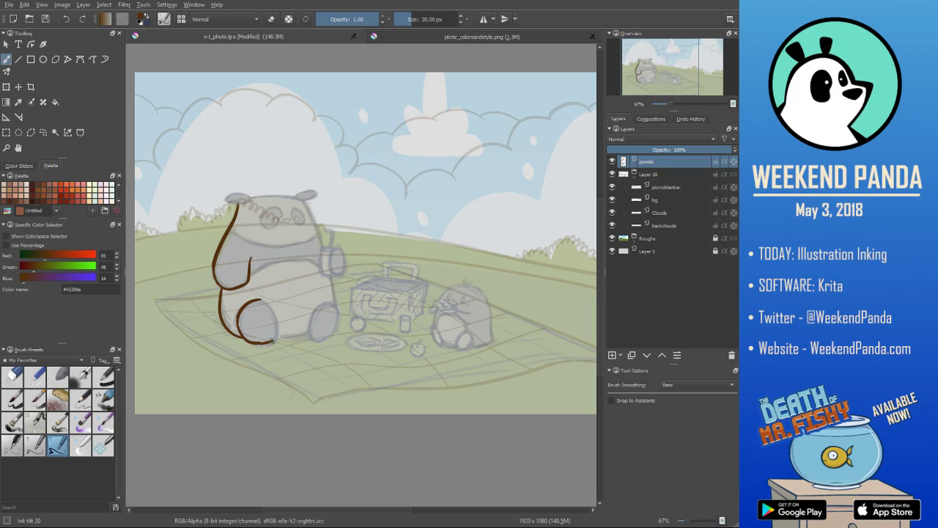
- Close the outline of the left foot with a curve along its inner side, retrying until the stroke fits the sketch
{"action": "left_click_drag", "start_coordinate": [261, 299], "coordinate": [278, 342]}
{"action": "key", "text": "ctrl+z"}
{"action": "left_click_drag", "start_coordinate": [262, 300], "coordinate": [276, 340]}
{"action": "mouse_move", "coordinate": [248, 311]}
{"action": "left_mouse_down"}
{"action": "mouse_move", "coordinate": [285, 329]}
{"action": "mouse_move", "coordinate": [270, 321]}
{"action": "mouse_move", "coordinate": [288, 310]}
{"action": "mouse_move", "coordinate": [254, 301]}
{"action": "mouse_move", "coordinate": [236, 319]}
{"action": "mouse_move", "coordinate": [254, 346]}
{"action": "mouse_move", "coordinate": [275, 337]}
{"action": "left_mouse_up"}
{"action": "key", "text": "slash"}
{"action": "key", "text": "slash"}
{"action": "key", "text": "ctrl+z"}
{"action": "key", "text": "ctrl+z"}
{"action": "key", "text": "ctrl+z"}
{"action": "key", "text": "ctrl+z"}
{"action": "key", "text": "ctrl+z"}
{"action": "key", "text": "ctrl+z"}
{"action": "key", "text": "ctrl+z"}
{"action": "left_click_drag", "start_coordinate": [266, 304], "coordinate": [276, 336]}
{"action": "key", "text": "ctrl+z"}
{"action": "left_click_drag", "start_coordinate": [266, 304], "coordinate": [276, 341]}
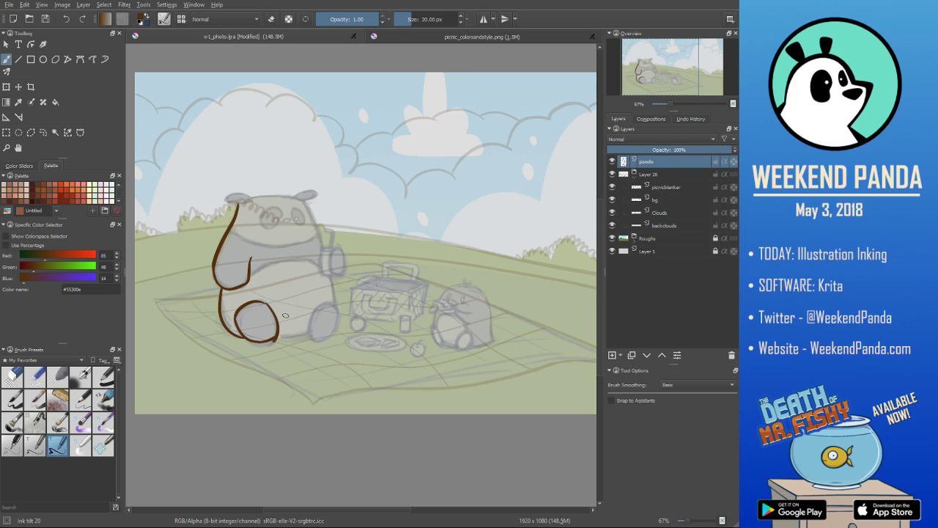
- Clean up the line ends around the left foot's outline with the eraser
{"action": "key", "text": "e"}
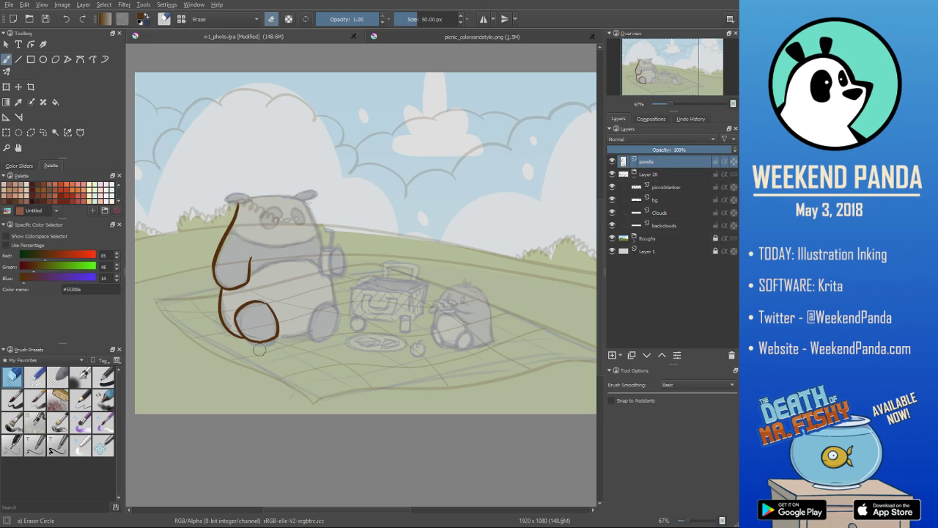
{"action": "key", "text": "e"}
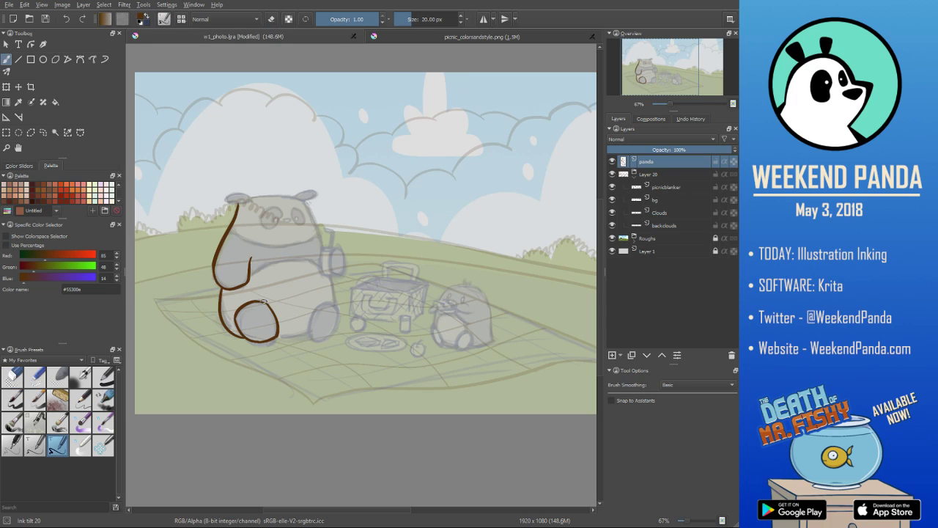
{"action": "key", "text": "e"}
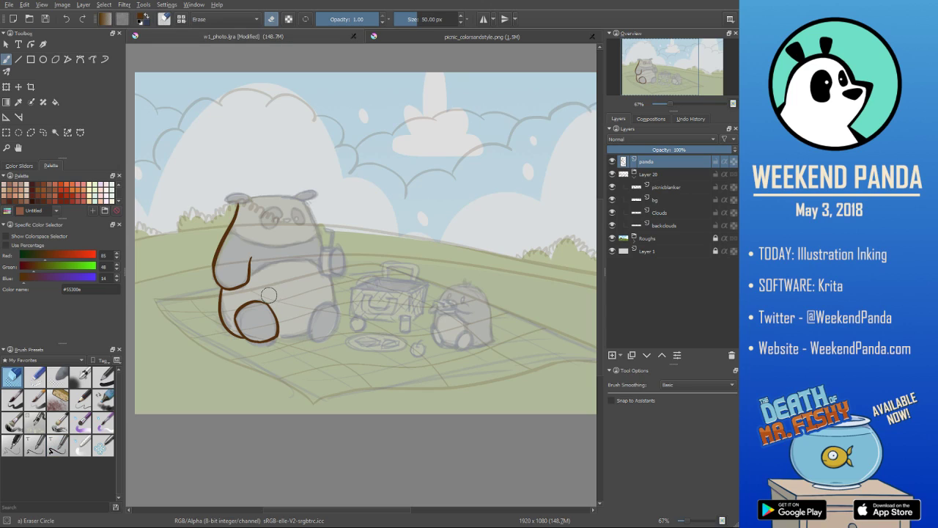
- Ink the oval outline of the panda's right foot, undoing the first attempt
{"action": "key", "text": "e"}
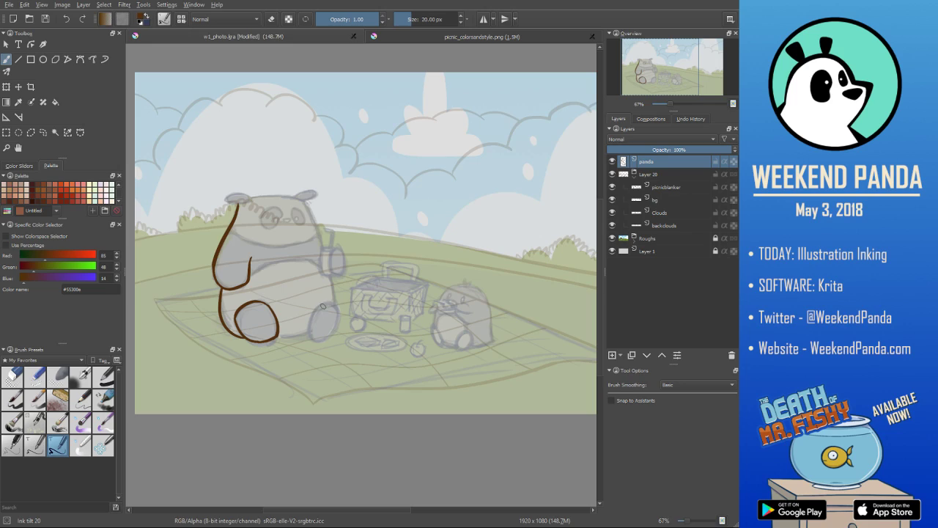
{"action": "left_click_drag", "start_coordinate": [323, 304], "coordinate": [314, 337]}
{"action": "key", "text": "ctrl+z"}
{"action": "mouse_move", "coordinate": [324, 304]}
{"action": "left_mouse_down"}
{"action": "mouse_move", "coordinate": [312, 335]}
{"action": "mouse_move", "coordinate": [330, 335]}
{"action": "mouse_move", "coordinate": [341, 313]}
{"action": "mouse_move", "coordinate": [330, 337]}
{"action": "left_mouse_up"}
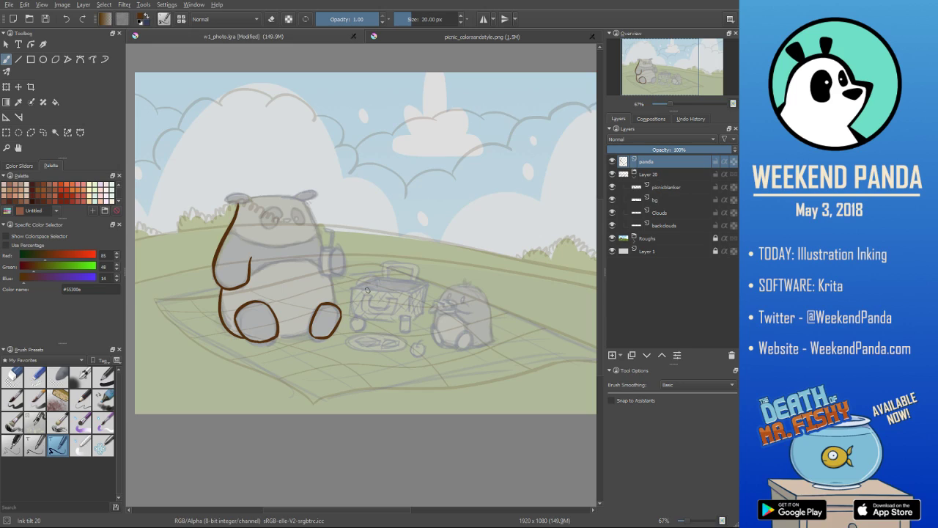
- Ink the bottom of the body between the feet and the curve across the top of the belly, undoing unwanted strokes
{"action": "left_click_drag", "start_coordinate": [278, 337], "coordinate": [312, 331]}
{"action": "key", "text": "ctrl+z"}
{"action": "mouse_move", "coordinate": [250, 275]}
{"action": "left_mouse_down"}
{"action": "mouse_move", "coordinate": [272, 260]}
{"action": "mouse_move", "coordinate": [318, 261]}
{"action": "left_mouse_up"}
{"action": "key", "text": "ctrl+z"}
{"action": "key", "text": "ctrl+z"}
{"action": "key", "text": "ctrl+z"}
- Ink the drink cup with its bent straw and the paw gripping it, undoing the unwanted strokes
{"action": "mouse_move", "coordinate": [322, 249]}
{"action": "left_mouse_down"}
{"action": "mouse_move", "coordinate": [323, 274]}
{"action": "mouse_move", "coordinate": [335, 272]}
{"action": "mouse_move", "coordinate": [336, 250]}
{"action": "left_mouse_up"}
{"action": "left_click_drag", "start_coordinate": [333, 233], "coordinate": [325, 230]}
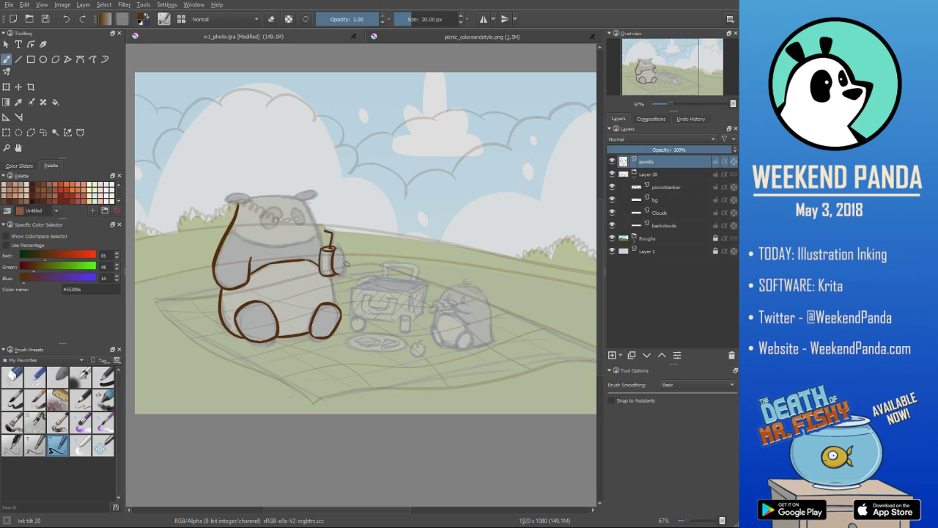
{"action": "mouse_move", "coordinate": [336, 250]}
{"action": "left_mouse_down"}
{"action": "mouse_move", "coordinate": [341, 276]}
{"action": "mouse_move", "coordinate": [337, 249]}
{"action": "left_mouse_up"}
{"action": "key", "text": "ctrl+z"}
{"action": "key", "text": "ctrl+z"}
{"action": "left_click_drag", "start_coordinate": [343, 276], "coordinate": [336, 248]}
- Ink the panda's right side from the head down to the foot, undoing unwanted strokes, and erase the overshoot at the foot
{"action": "key", "text": "ctrl+z"}
{"action": "left_click_drag", "start_coordinate": [305, 201], "coordinate": [335, 304]}
{"action": "key", "text": "ctrl+z"}
{"action": "key", "text": "ctrl+z"}
{"action": "key", "text": "ctrl+z"}
{"action": "key", "text": "ctrl+z"}
{"action": "key", "text": "ctrl+z"}
{"action": "key", "text": "ctrl+z"}
{"action": "key", "text": "ctrl+z"}
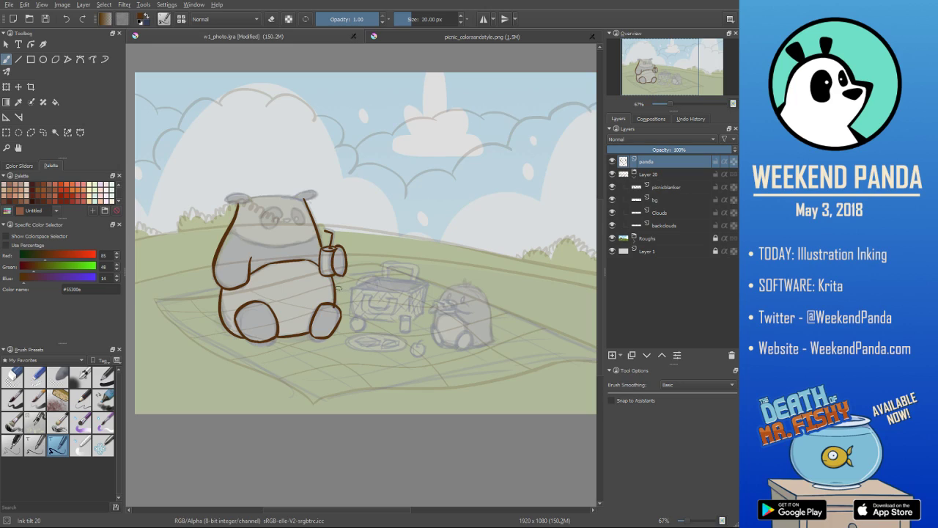
{"action": "key", "text": "slash"}
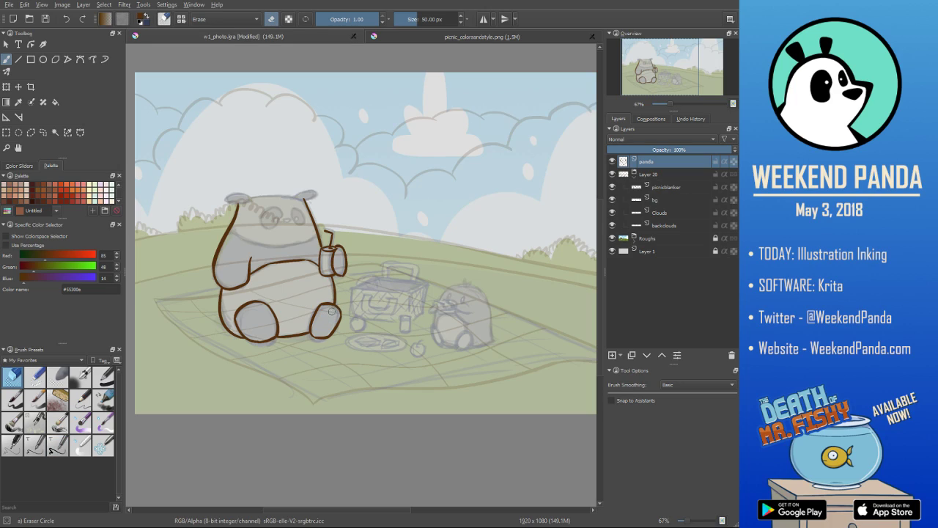
- Ink the outline of the panda's left eye patch and tidy it with the eraser
{"action": "key", "text": "slash"}
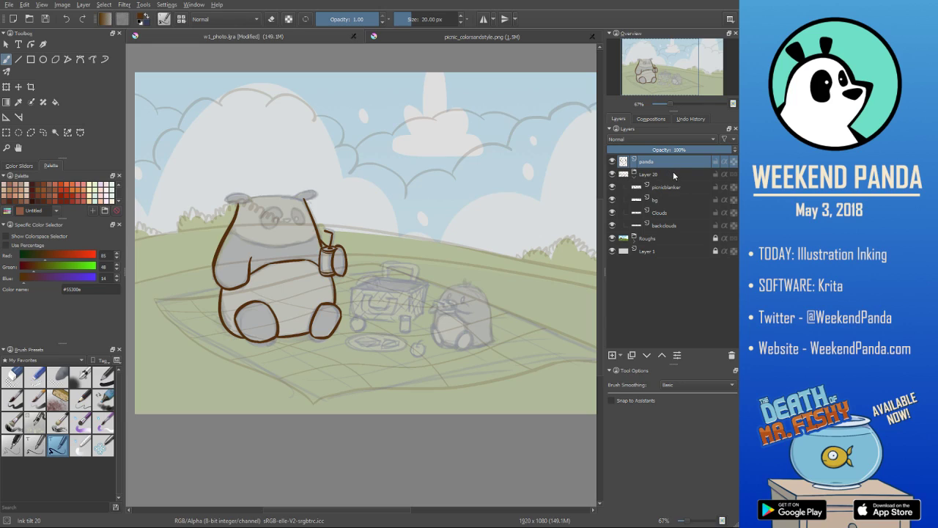
{"action": "mouse_move", "coordinate": [271, 208]}
{"action": "left_mouse_down"}
{"action": "mouse_move", "coordinate": [275, 219]}
{"action": "mouse_move", "coordinate": [284, 214]}
{"action": "left_mouse_up"}
{"action": "key", "text": "e"}
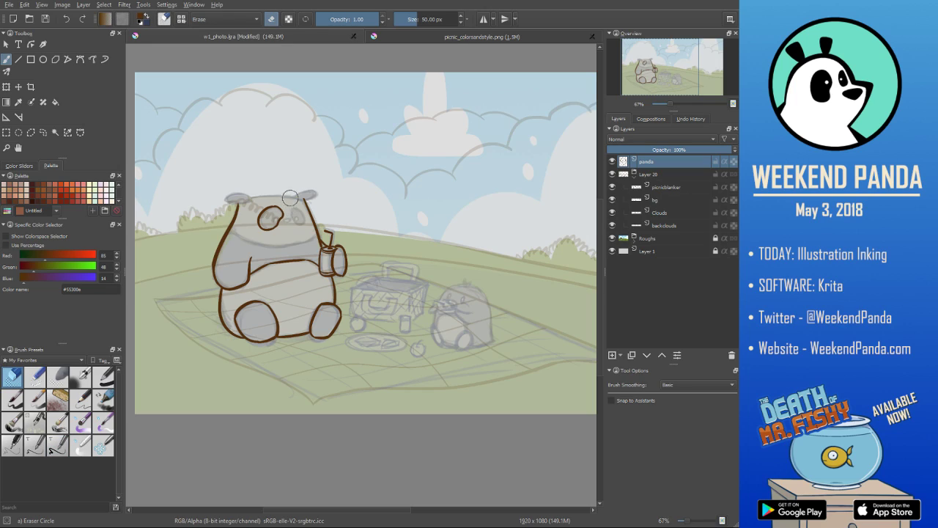
{"action": "left_click_drag", "start_coordinate": [277, 202], "coordinate": [277, 200]}
- Ink the right eye patch, the eyes and the nose on the panda's face
{"action": "key", "text": "e"}
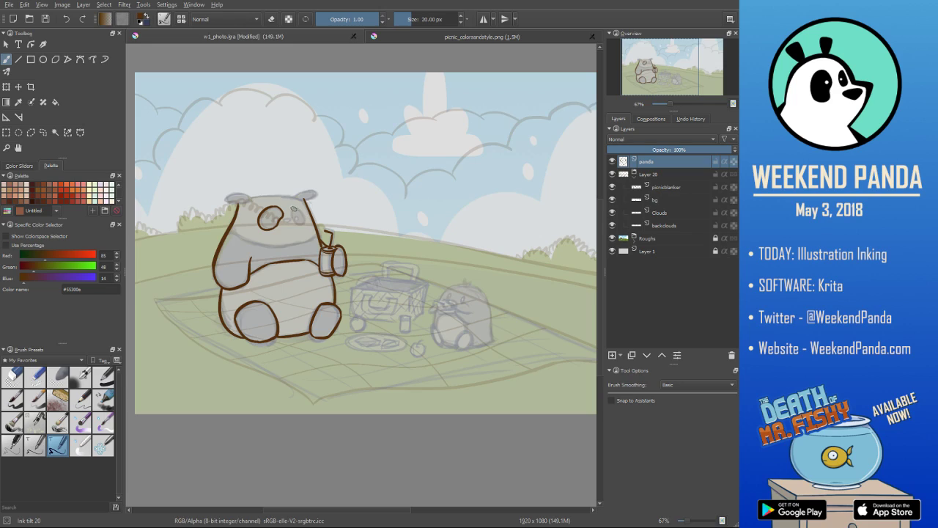
{"action": "mouse_move", "coordinate": [299, 221]}
{"action": "left_mouse_down"}
{"action": "mouse_move", "coordinate": [293, 207]}
{"action": "mouse_move", "coordinate": [301, 209]}
{"action": "left_mouse_up"}
{"action": "left_click_drag", "start_coordinate": [272, 217], "coordinate": [279, 219]}
- Undo the chin line, add a new paint layer and ink the chin curve there, extending past both sides of the head
{"action": "left_click_drag", "start_coordinate": [235, 239], "coordinate": [317, 235]}
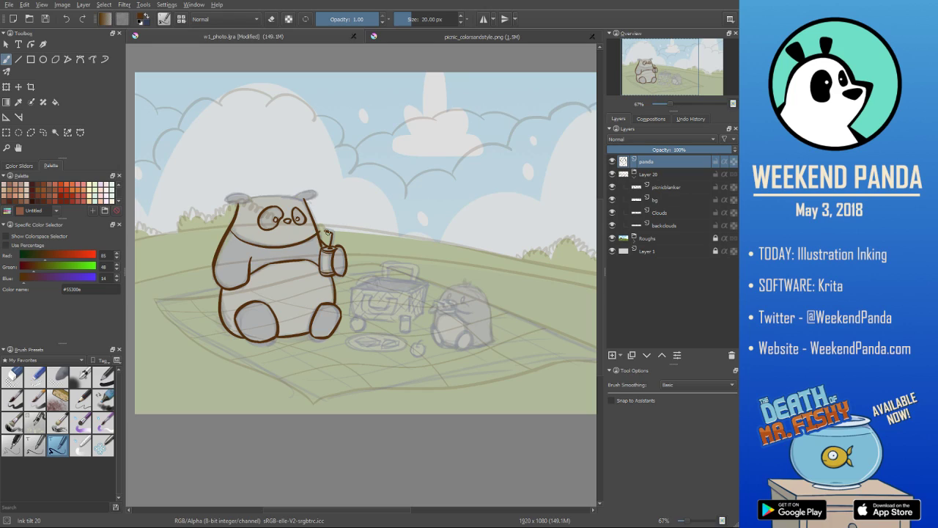
{"action": "key", "text": "ctrl+z"}
{"action": "left_click", "coordinate": [614, 357]}
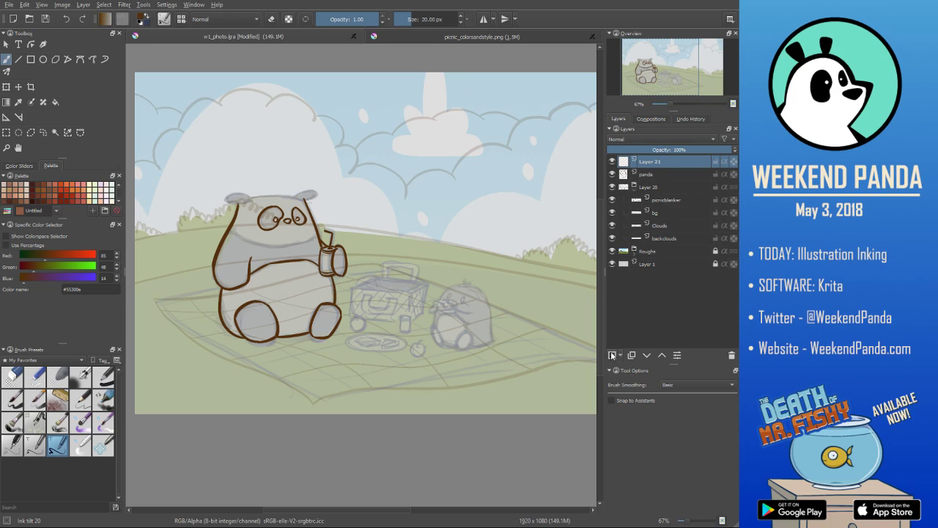
{"action": "left_click_drag", "start_coordinate": [229, 242], "coordinate": [342, 225]}
{"action": "key", "text": "ctrl+z"}
{"action": "left_click_drag", "start_coordinate": [212, 219], "coordinate": [345, 220]}
{"action": "key", "text": "ctrl+z"}
{"action": "left_click_drag", "start_coordinate": [230, 242], "coordinate": [341, 225]}
{"action": "key", "text": "ctrl+z"}
{"action": "mouse_move", "coordinate": [209, 213]}
{"action": "left_mouse_down"}
{"action": "mouse_move", "coordinate": [319, 235]}
{"action": "mouse_move", "coordinate": [338, 216]}
{"action": "left_mouse_up"}
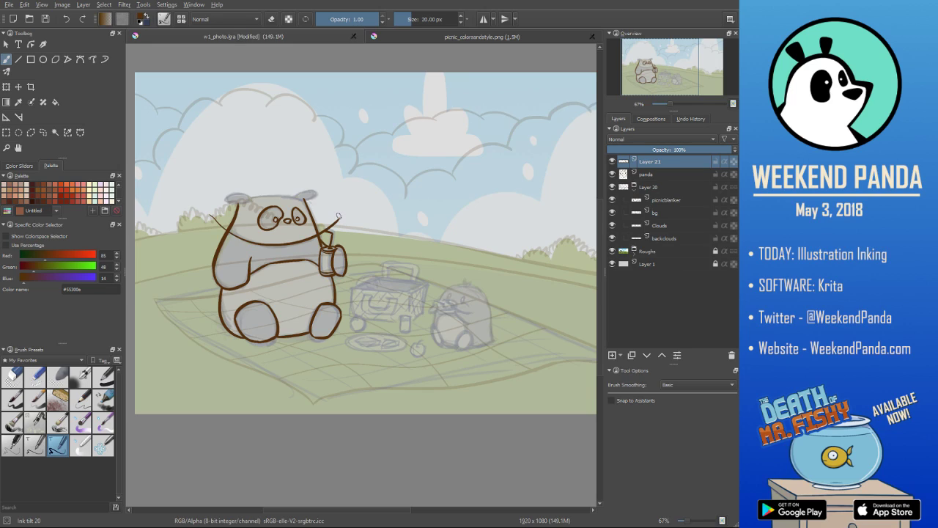
- Erase the chin line ends outside the head, and merge Layer 21 into the panda layer
{"action": "left_click", "coordinate": [12, 377]}
{"action": "left_click_drag", "start_coordinate": [322, 225], "coordinate": [336, 219]}
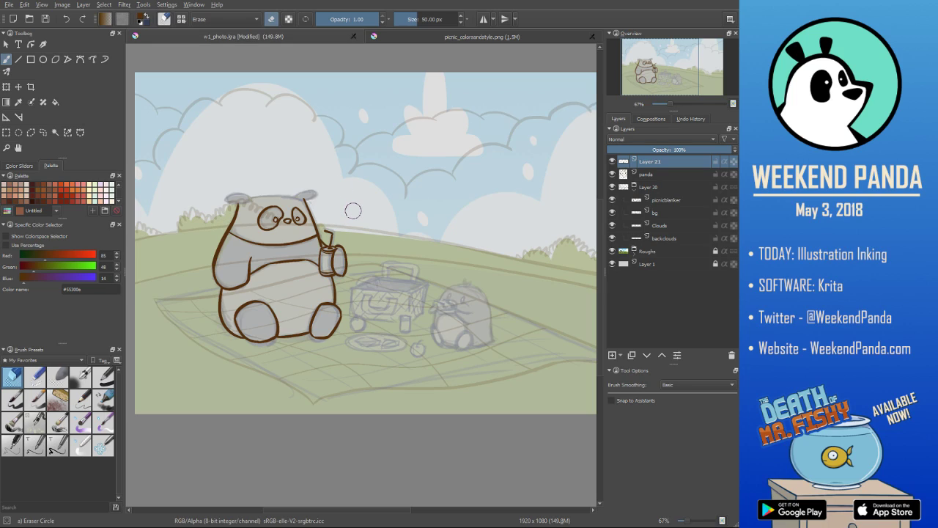
{"action": "key", "text": "slash"}
{"action": "key", "text": "ctrl+e"}
- Add a new paint layer and ink the panda's left ear and the top line of its head on it
{"action": "left_click", "coordinate": [613, 355]}
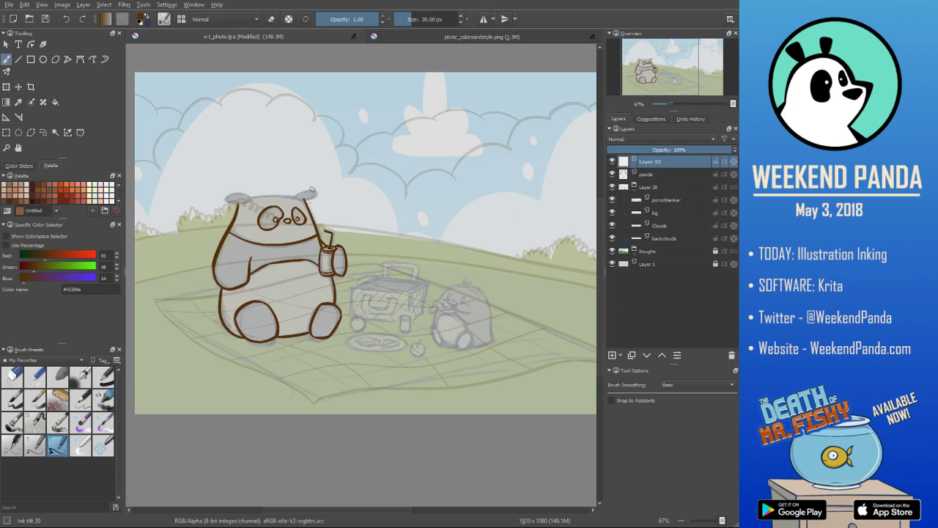
{"action": "left_click_drag", "start_coordinate": [227, 203], "coordinate": [254, 198]}
{"action": "key", "text": "ctrl+z"}
{"action": "left_click_drag", "start_coordinate": [252, 198], "coordinate": [307, 198]}
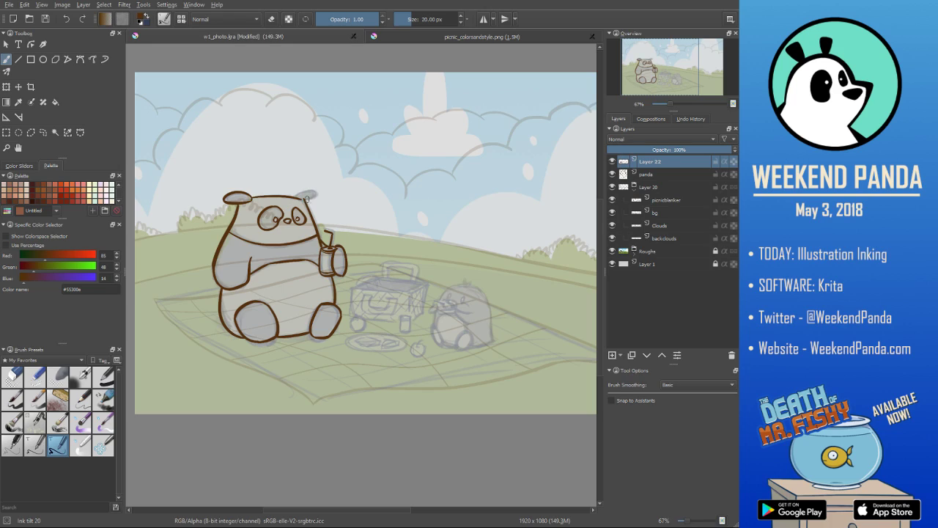
{"action": "key", "text": "e"}
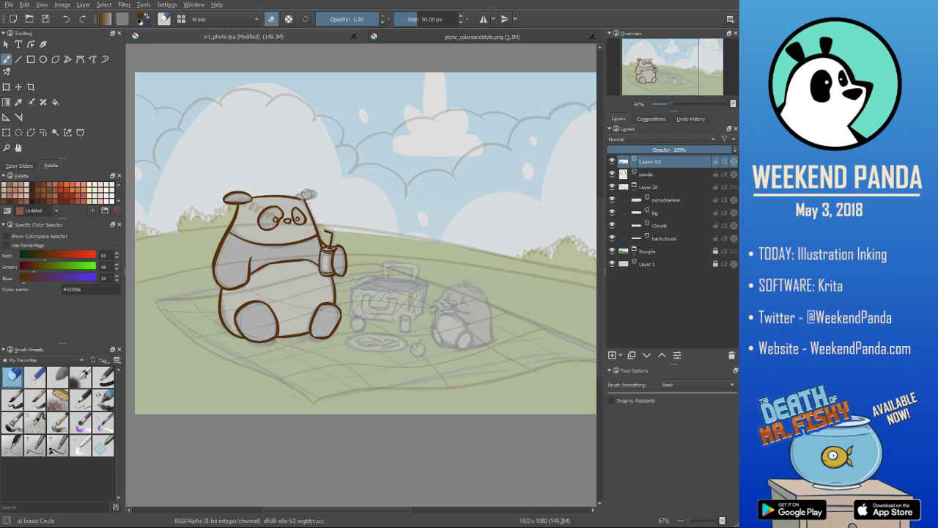
{"action": "key", "text": "slash"}
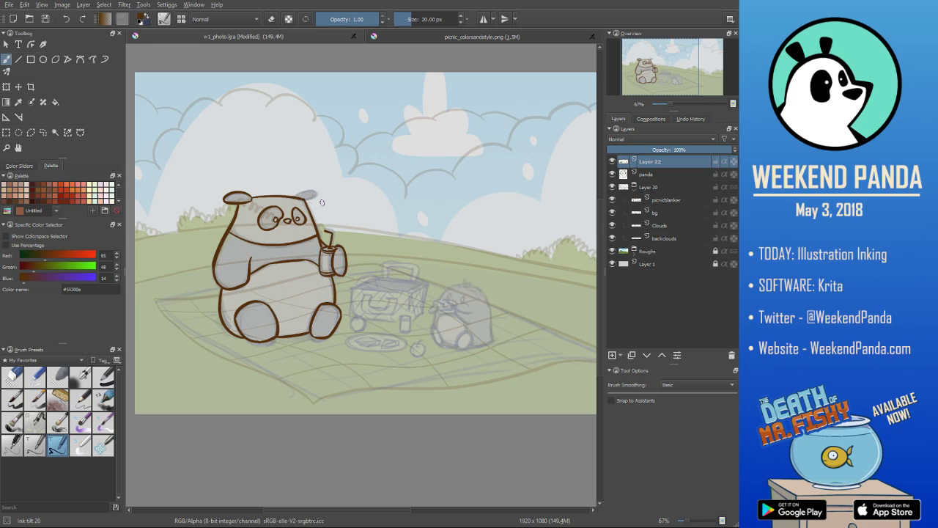
{"action": "key", "text": "slash"}
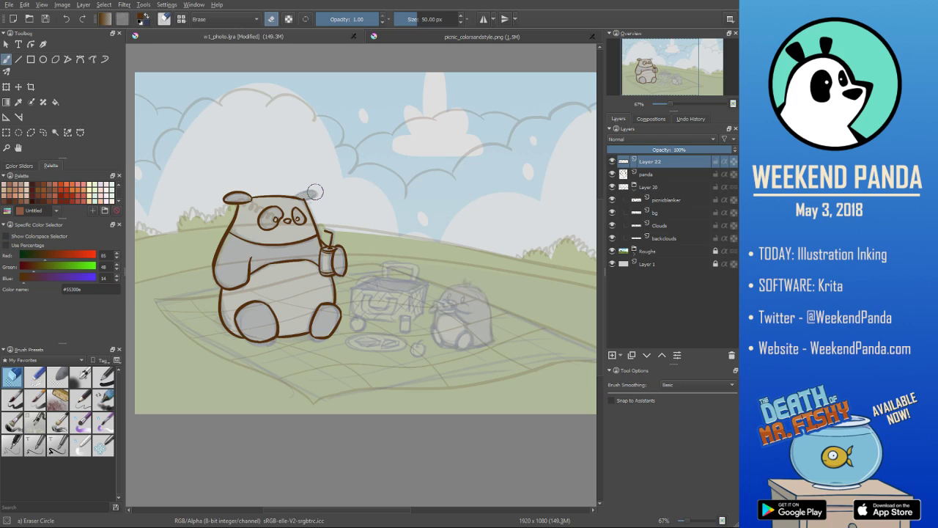
{"action": "key", "text": "slash"}
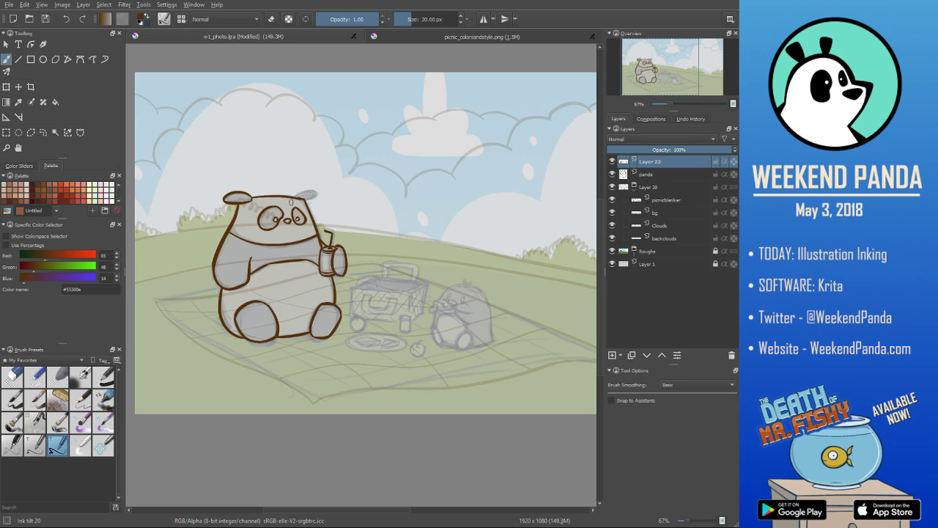
- Undo the line across the top of the panda's head and ink it again between the two ears
{"action": "key", "text": "ctrl+z"}
{"action": "left_click_drag", "start_coordinate": [253, 197], "coordinate": [318, 196]}
{"action": "key", "text": "ctrl+z"}
{"action": "key", "text": "ctrl+z"}
{"action": "left_click_drag", "start_coordinate": [252, 197], "coordinate": [318, 196]}
{"action": "key", "text": "ctrl+z"}
{"action": "key", "text": "e"}
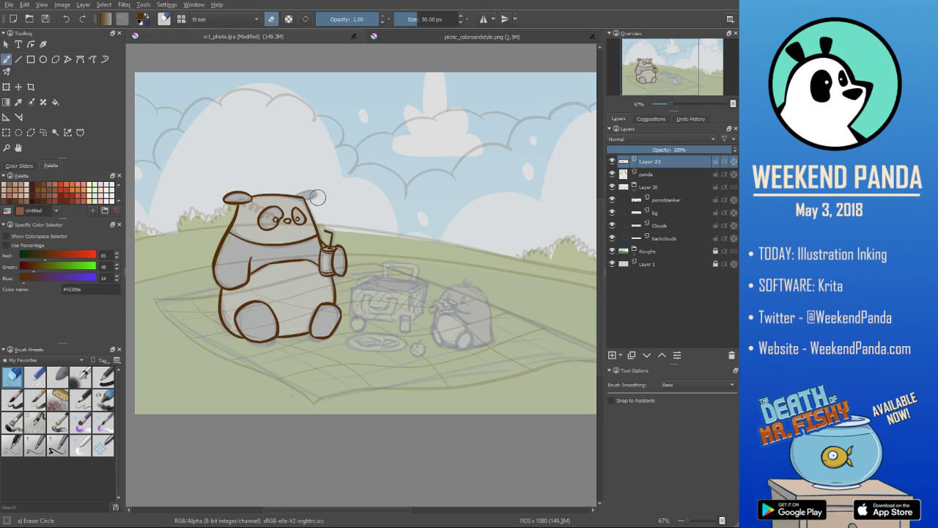
- Ink the panda's right ear and merge Layer 22 into the panda layer
{"action": "key", "text": "e"}
{"action": "left_click_drag", "start_coordinate": [297, 196], "coordinate": [308, 196]}
{"action": "key", "text": "ctrl+z"}
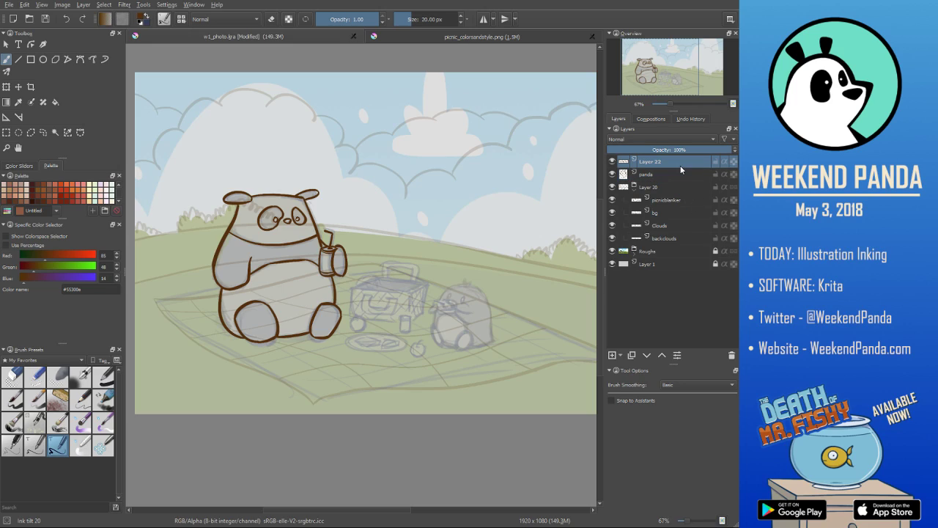
{"action": "key", "text": "shift+Delete"}
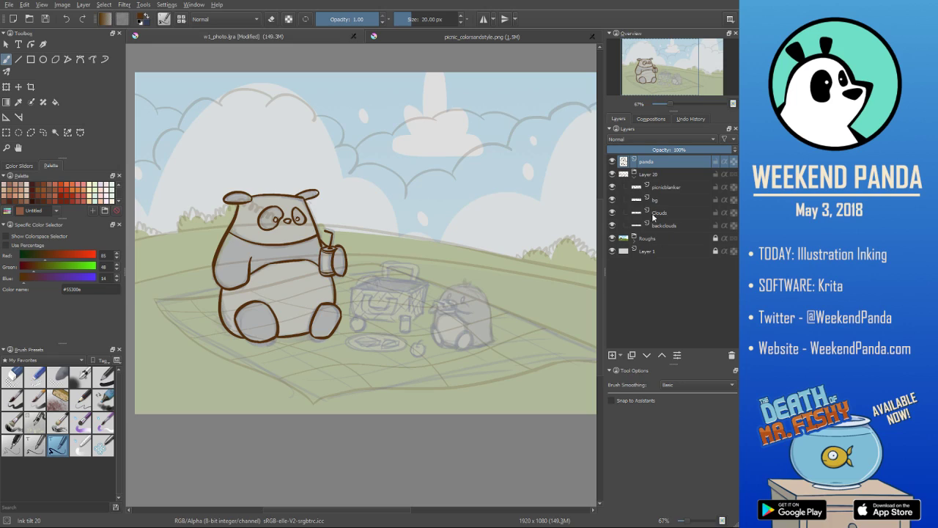
- Add a new paint layer named penguin above the panda layer and save the file
{"action": "left_click", "coordinate": [613, 355]}
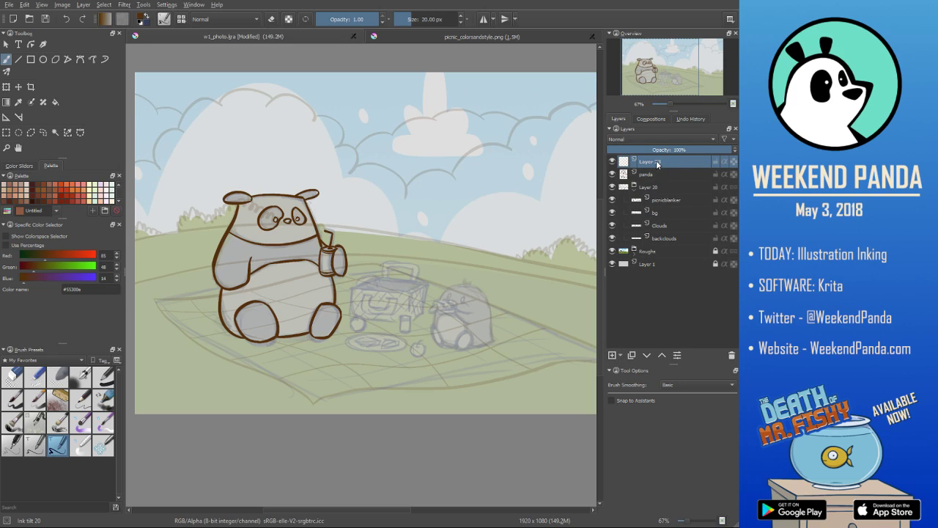
{"action": "double_click", "coordinate": [658, 162]}
{"action": "type", "text": "penguin"}
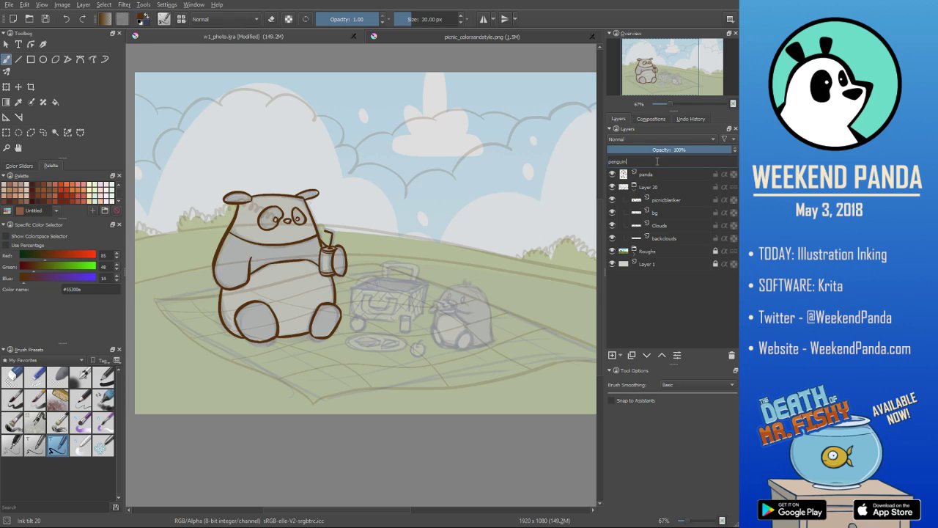
{"action": "key", "text": "Return"}
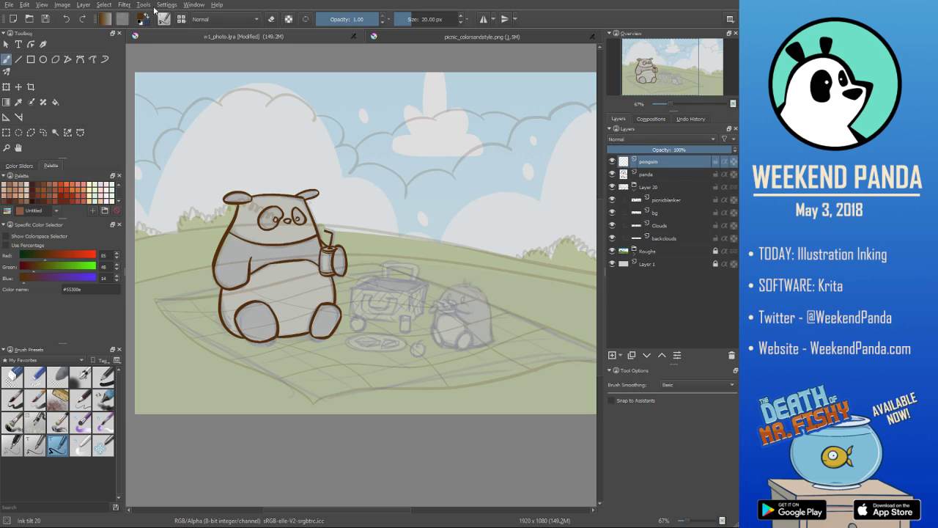
{"action": "key", "text": "ctrl+s"}
- Ink the penguin's head and back as one long curve from the forehead down past the tail, redoing the stroke until it fits the sketch
{"action": "scroll", "coordinate": [480, 302], "scroll_direction": "up", "scroll_amount": 2}
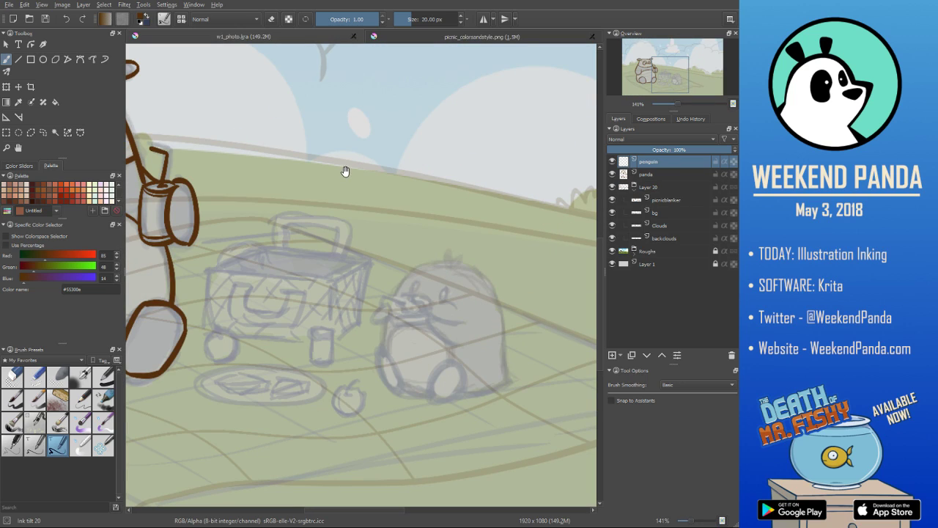
{"action": "left_click_drag", "start_coordinate": [405, 274], "coordinate": [320, 198]}
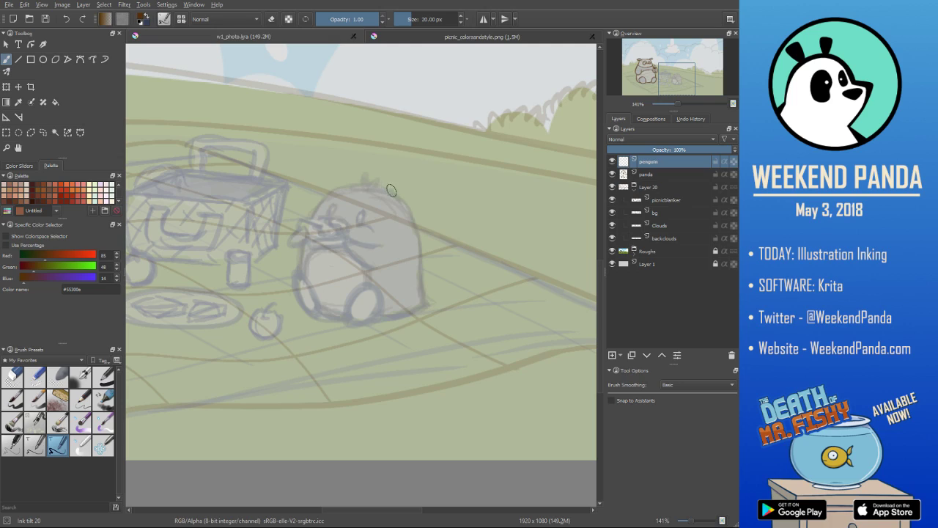
{"action": "left_click_drag", "start_coordinate": [340, 187], "coordinate": [420, 243]}
{"action": "key", "text": "ctrl+z"}
{"action": "left_click_drag", "start_coordinate": [335, 193], "coordinate": [424, 305]}
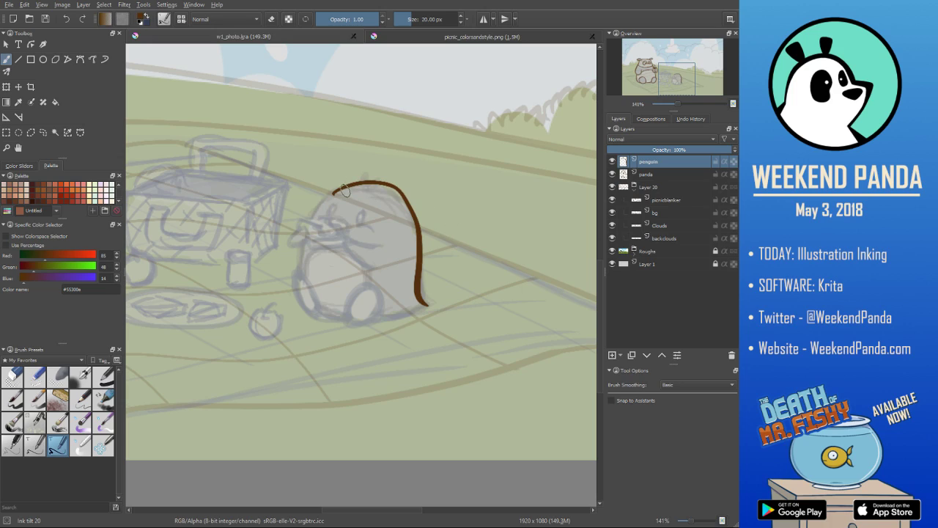
{"action": "key", "text": "ctrl+z"}
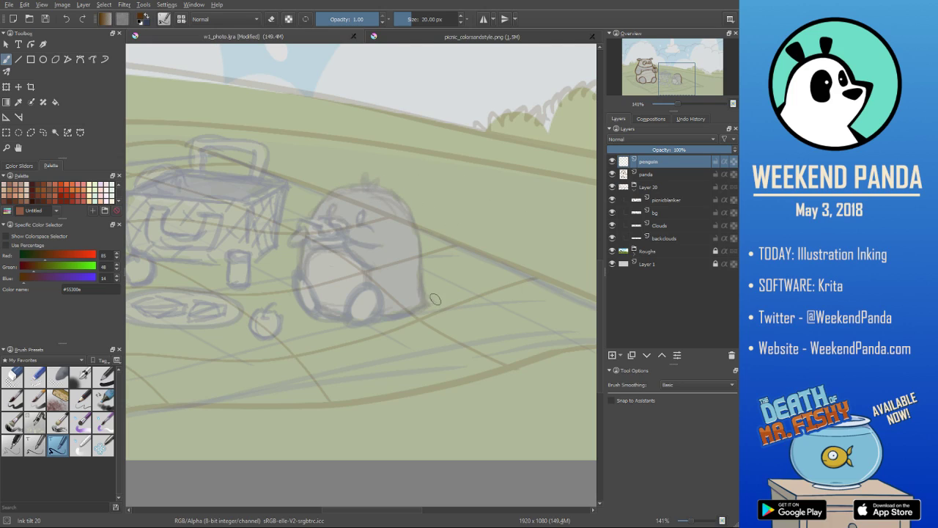
{"action": "mouse_move", "coordinate": [426, 303]}
{"action": "left_mouse_down"}
{"action": "mouse_move", "coordinate": [419, 236]}
{"action": "mouse_move", "coordinate": [333, 189]}
{"action": "left_mouse_up"}
{"action": "key", "text": "ctrl+z"}
{"action": "mouse_move", "coordinate": [432, 304]}
{"action": "left_mouse_down"}
{"action": "mouse_move", "coordinate": [422, 242]}
{"action": "mouse_move", "coordinate": [326, 212]}
{"action": "mouse_move", "coordinate": [462, 315]}
{"action": "left_mouse_up"}
{"action": "key", "text": "ctrl+z"}
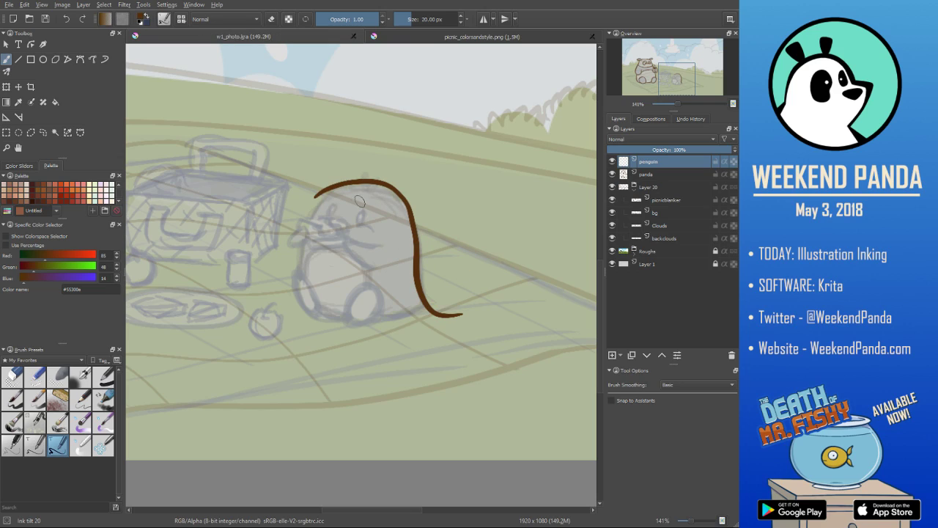
- Ink the front of the penguin's head and erase the overlapping stroke end at the forehead
{"action": "left_click_drag", "start_coordinate": [316, 195], "coordinate": [304, 235]}
{"action": "key", "text": "slash"}
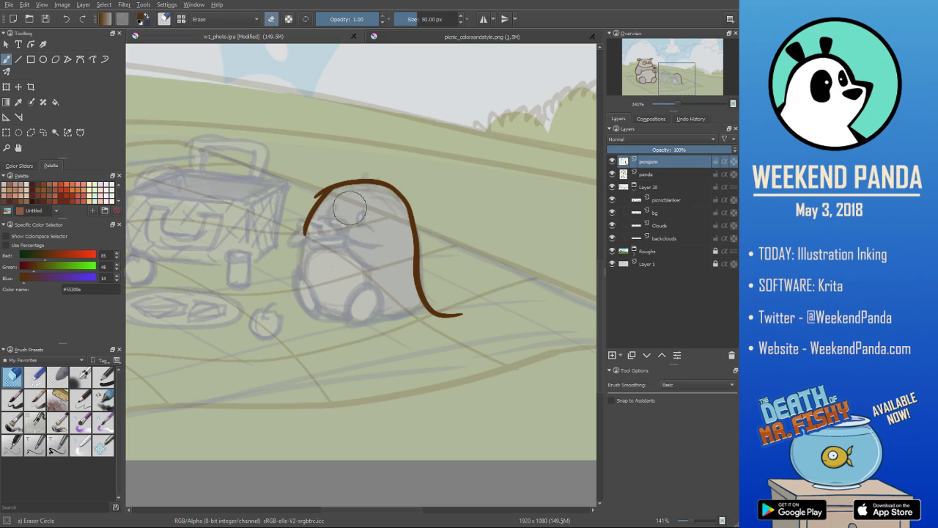
{"action": "left_click_drag", "start_coordinate": [315, 196], "coordinate": [321, 189]}
{"action": "key", "text": "slash"}
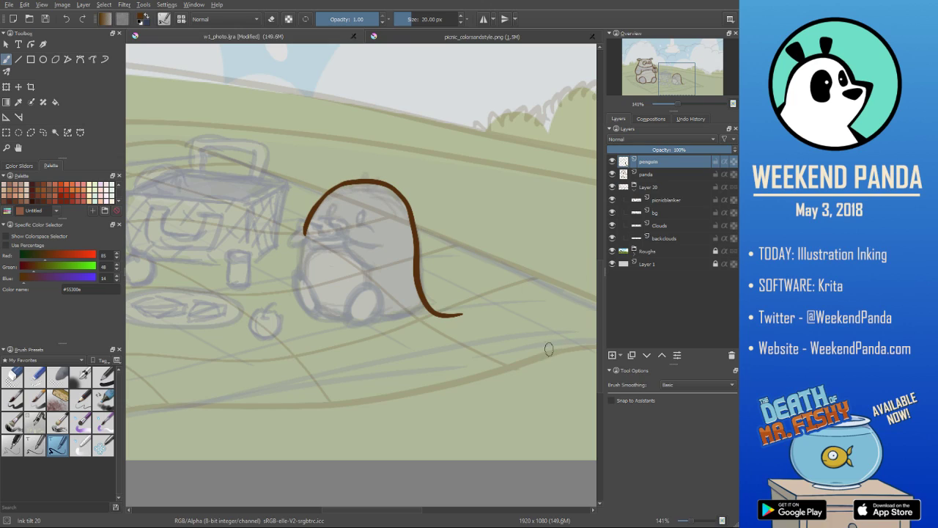
- Erase the end of the back line beyond the tail and ink the pointed tail with the penguin's lower edge
{"action": "key", "text": "slash"}
{"action": "left_click_drag", "start_coordinate": [418, 308], "coordinate": [462, 318]}
{"action": "key", "text": "slash"}
{"action": "left_click_drag", "start_coordinate": [383, 316], "coordinate": [427, 303]}
{"action": "key", "text": "ctrl+z"}
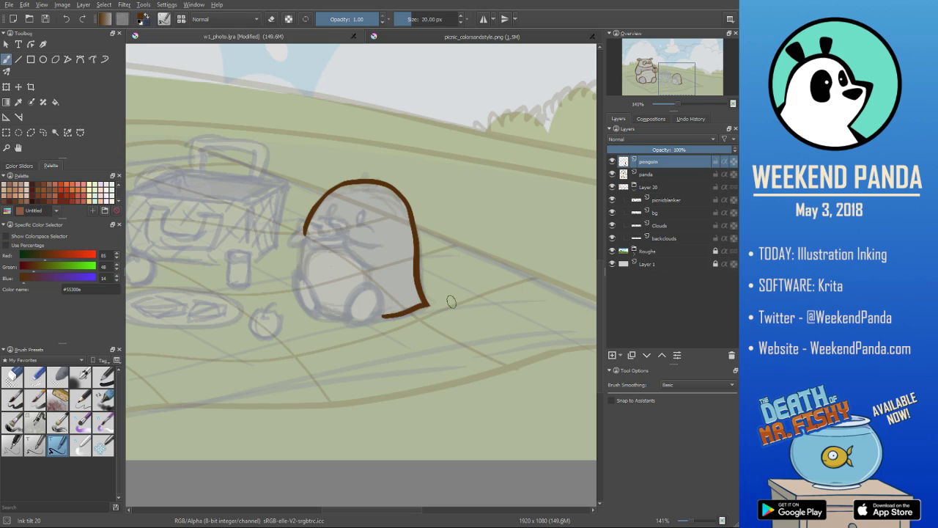
- Ink the oval outline of the penguin's right foot
{"action": "mouse_move", "coordinate": [368, 283]}
{"action": "left_mouse_down"}
{"action": "mouse_move", "coordinate": [353, 322]}
{"action": "mouse_move", "coordinate": [365, 295]}
{"action": "mouse_move", "coordinate": [379, 297]}
{"action": "mouse_move", "coordinate": [354, 325]}
{"action": "mouse_move", "coordinate": [387, 298]}
{"action": "left_mouse_up"}
{"action": "key", "text": "ctrl+z"}
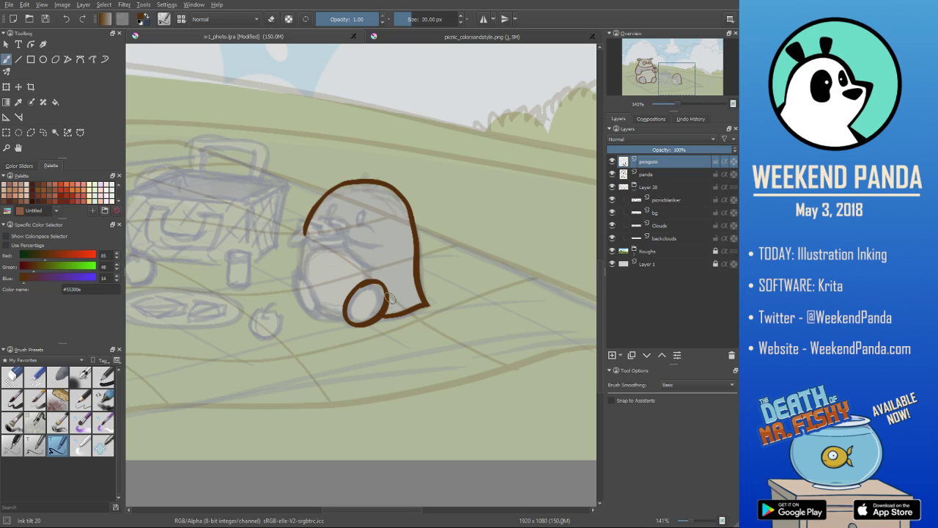
{"action": "key", "text": "e"}
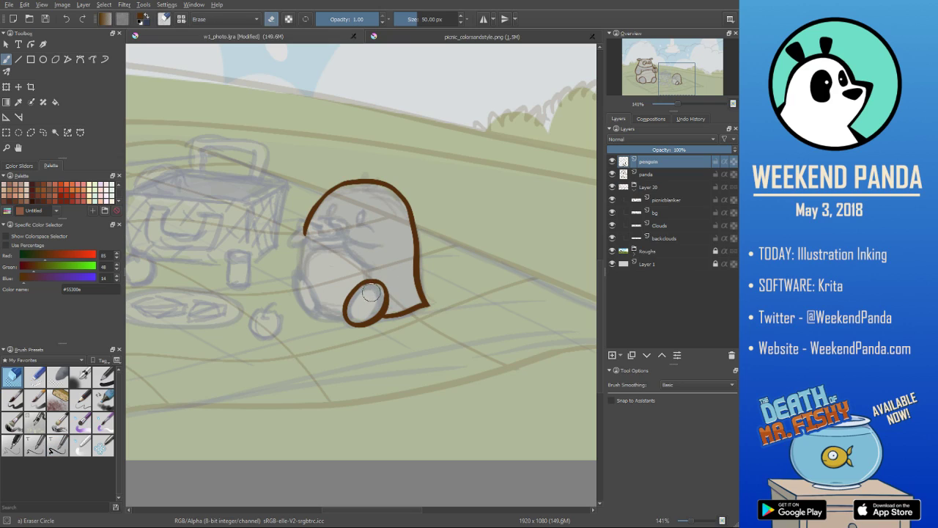
{"action": "scroll", "coordinate": [371, 302], "scroll_direction": "down", "scroll_amount": 2}
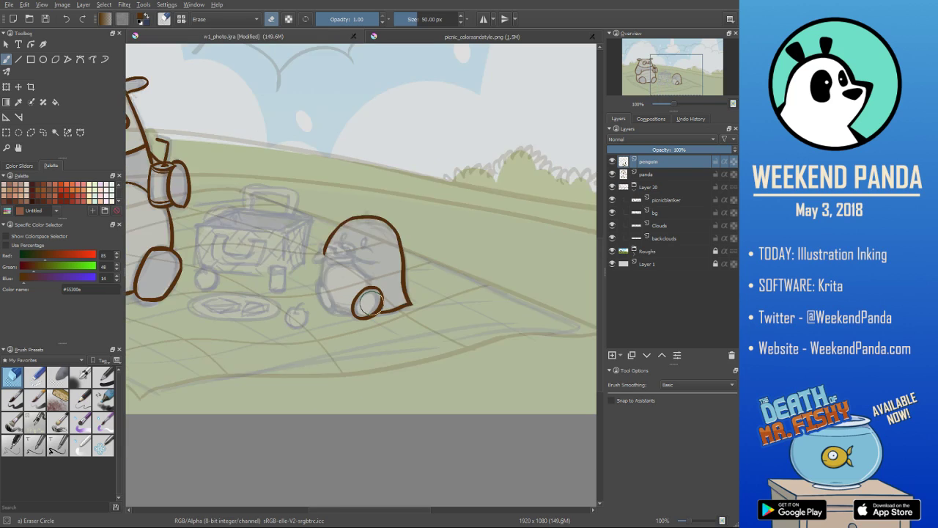
{"action": "scroll", "coordinate": [371, 303], "scroll_direction": "up", "scroll_amount": 1}
{"action": "key", "text": "e"}
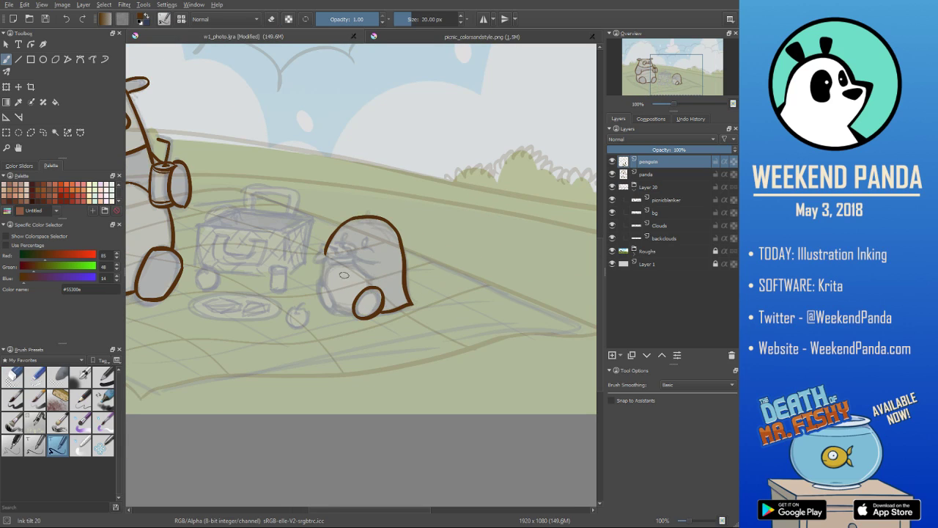
- Ink the penguin's left foot and the body line between the feet, and erase the end of the head line near the beak
{"action": "left_click_drag", "start_coordinate": [334, 312], "coordinate": [321, 278]}
{"action": "key", "text": "ctrl+z"}
{"action": "key", "text": "ctrl+z"}
{"action": "key", "text": "ctrl+z"}
{"action": "key", "text": "ctrl+z"}
{"action": "left_click_drag", "start_coordinate": [336, 309], "coordinate": [347, 315]}
{"action": "key", "text": "slash"}
{"action": "left_click_drag", "start_coordinate": [333, 263], "coordinate": [337, 256]}
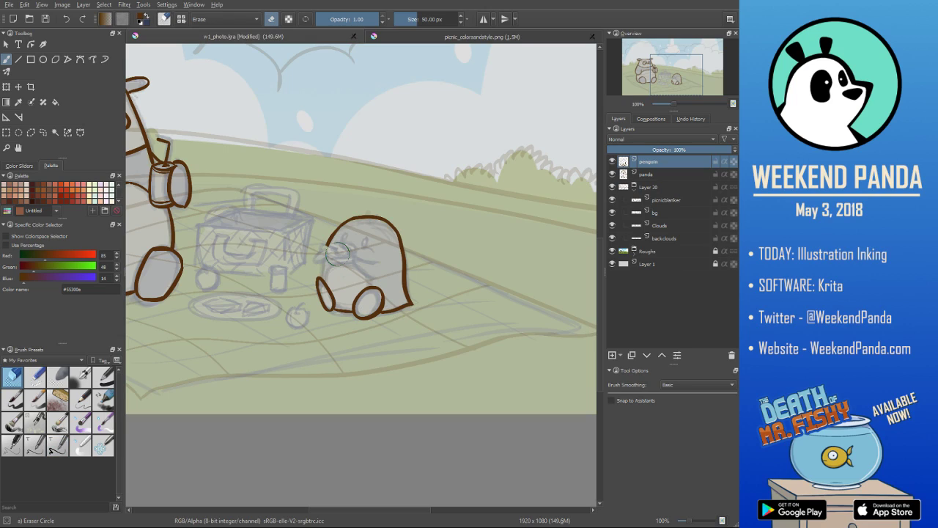
- Ink the outline of the sandwich in front of the penguin's beak and tidy it with the eraser
{"action": "key", "text": "slash"}
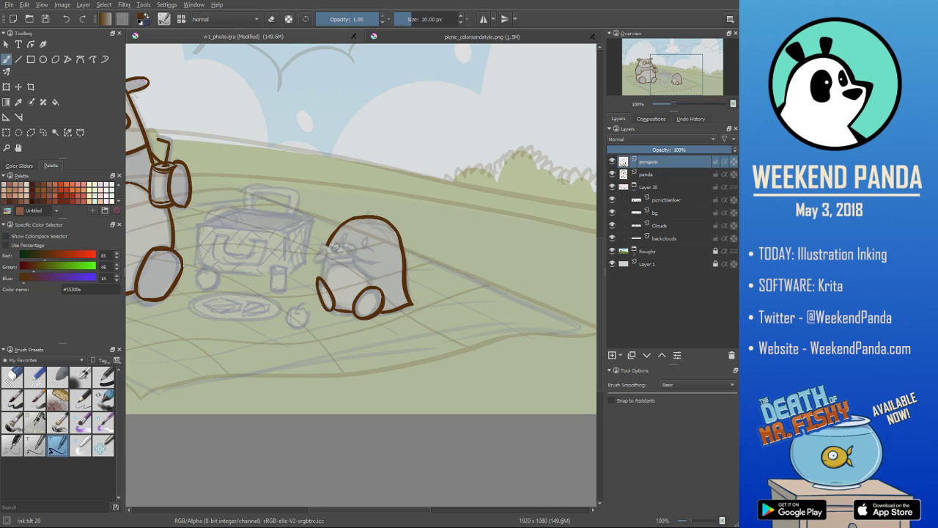
{"action": "mouse_move", "coordinate": [325, 245]}
{"action": "left_mouse_down"}
{"action": "mouse_move", "coordinate": [349, 253]}
{"action": "mouse_move", "coordinate": [330, 257]}
{"action": "left_mouse_up"}
{"action": "left_click_drag", "start_coordinate": [332, 264], "coordinate": [363, 258]}
{"action": "key", "text": "e"}
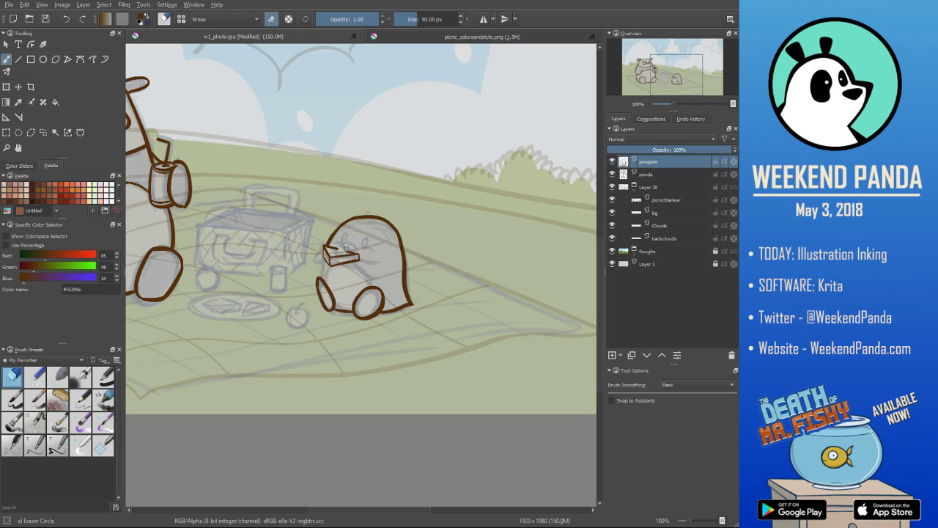
{"action": "left_click", "coordinate": [346, 243]}
{"action": "key", "text": "e"}
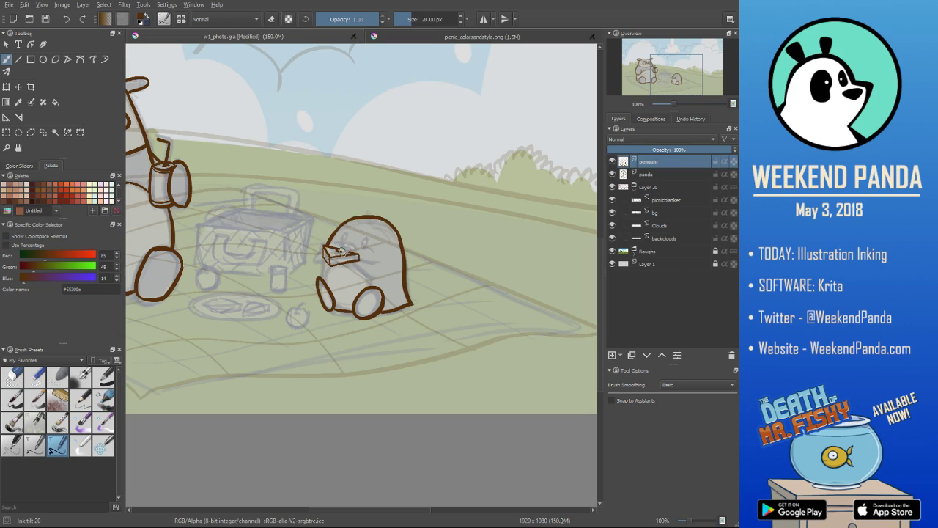
- Ink the sandwich filling and the penguin's left hand holding it, erasing overlapping lines
{"action": "left_click_drag", "start_coordinate": [343, 262], "coordinate": [332, 261]}
{"action": "key", "text": "e"}
{"action": "key", "text": "slash"}
{"action": "left_click_drag", "start_coordinate": [320, 257], "coordinate": [335, 248]}
{"action": "key", "text": "slash"}
- Ink the penguin's right arm reaching to the sandwich, redoing strokes that miss the sketch
{"action": "left_click_drag", "start_coordinate": [352, 261], "coordinate": [368, 276]}
{"action": "key", "text": "ctrl+z"}
{"action": "mouse_move", "coordinate": [352, 263]}
{"action": "left_mouse_down"}
{"action": "mouse_move", "coordinate": [371, 273]}
{"action": "mouse_move", "coordinate": [378, 261]}
{"action": "left_mouse_up"}
{"action": "key", "text": "ctrl+z"}
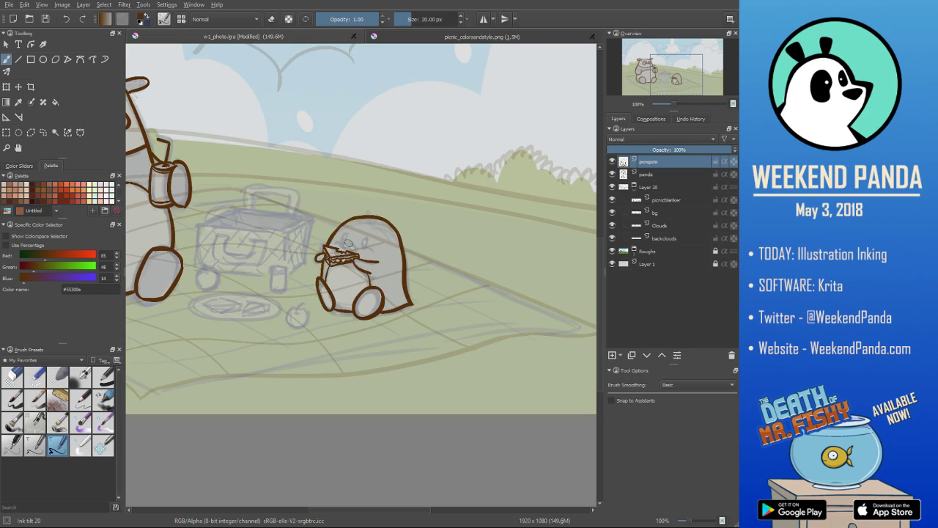
- Ink the penguin's beak and eyes, and add a fine stroke above the left eye with the Ink tilt 10 brush
{"action": "left_click_drag", "start_coordinate": [342, 243], "coordinate": [352, 247]}
{"action": "mouse_move", "coordinate": [345, 242]}
{"action": "left_mouse_down"}
{"action": "mouse_move", "coordinate": [359, 251]}
{"action": "mouse_move", "coordinate": [341, 248]}
{"action": "mouse_move", "coordinate": [358, 243]}
{"action": "left_mouse_up"}
{"action": "left_click_drag", "start_coordinate": [347, 235], "coordinate": [344, 236]}
{"action": "left_click_drag", "start_coordinate": [352, 239], "coordinate": [347, 230]}
{"action": "left_click", "coordinate": [36, 440]}
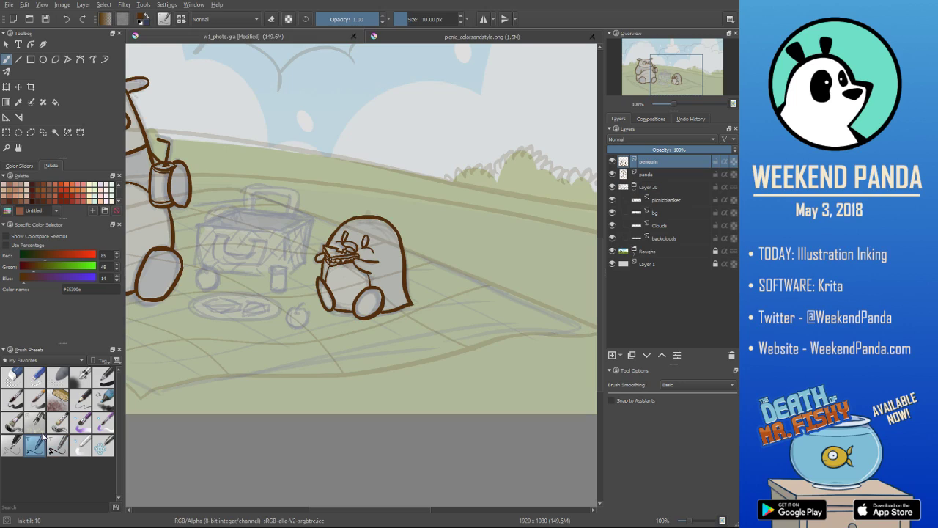
{"action": "left_click_drag", "start_coordinate": [352, 229], "coordinate": [352, 234]}
- Switch back to the Ink tilt 20 brush and save the file
{"action": "scroll", "coordinate": [424, 172], "scroll_direction": "down", "scroll_amount": 3}
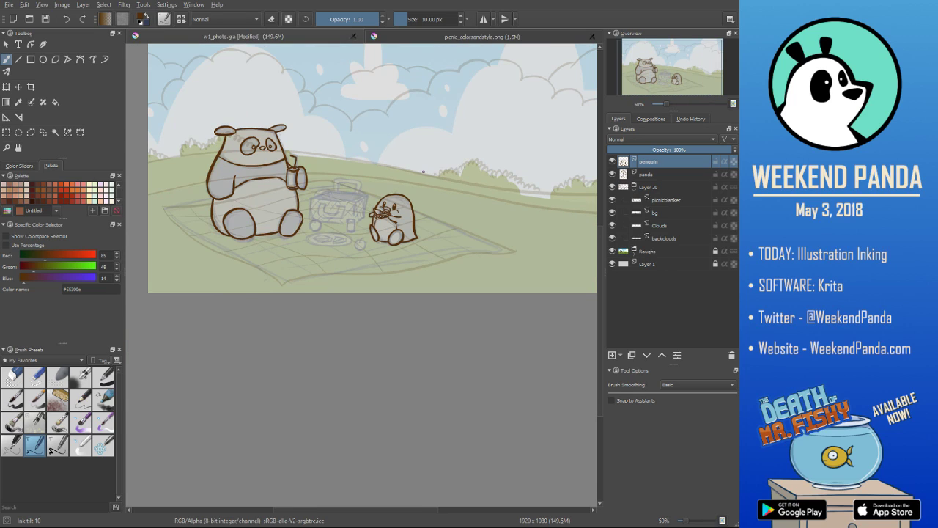
{"action": "scroll", "coordinate": [424, 172], "scroll_direction": "up", "scroll_amount": 1}
{"action": "scroll", "coordinate": [426, 154], "scroll_direction": "down", "scroll_amount": 1}
{"action": "scroll", "coordinate": [425, 154], "scroll_direction": "up", "scroll_amount": 1}
{"action": "left_click_drag", "start_coordinate": [425, 154], "coordinate": [414, 210]}
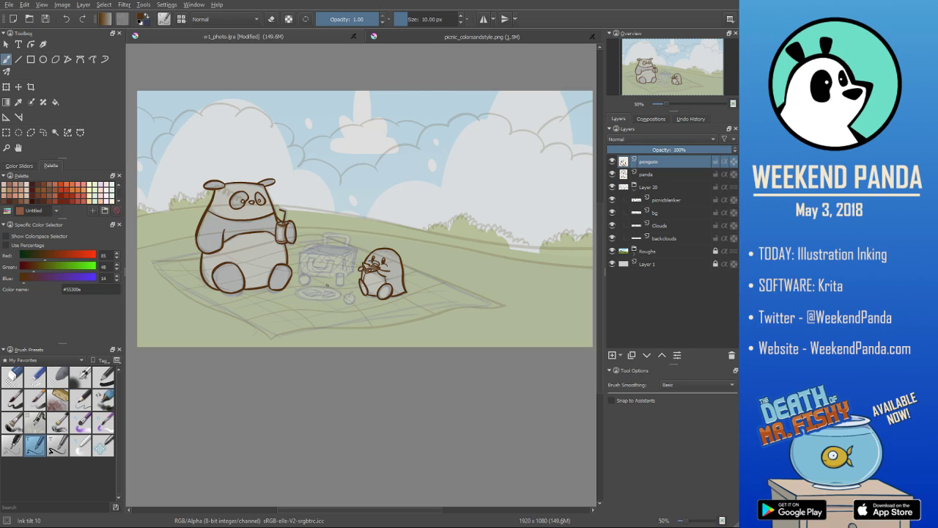
{"action": "left_click", "coordinate": [58, 445]}
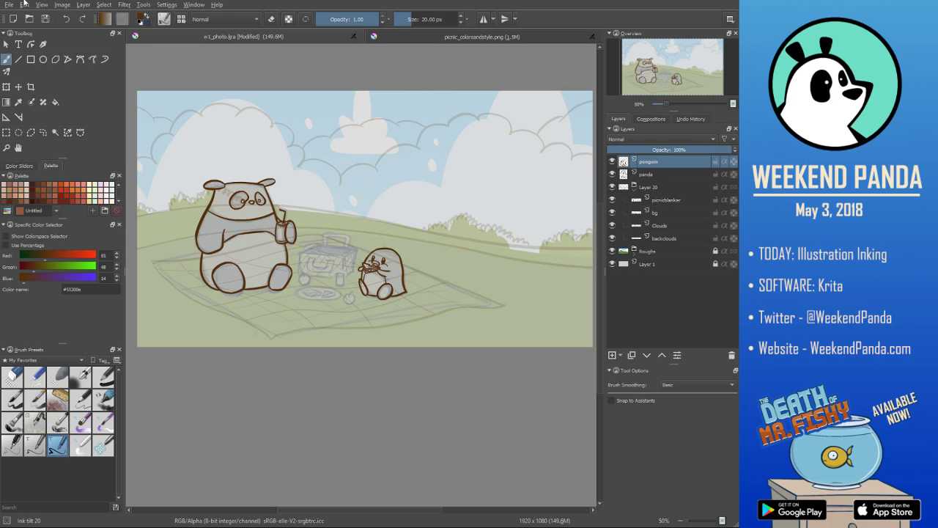
{"action": "key", "text": "ctrl+s"}
- Add a new paint layer above the penguin layer, name it "plate" and make it the active layer
{"action": "left_click", "coordinate": [612, 355]}
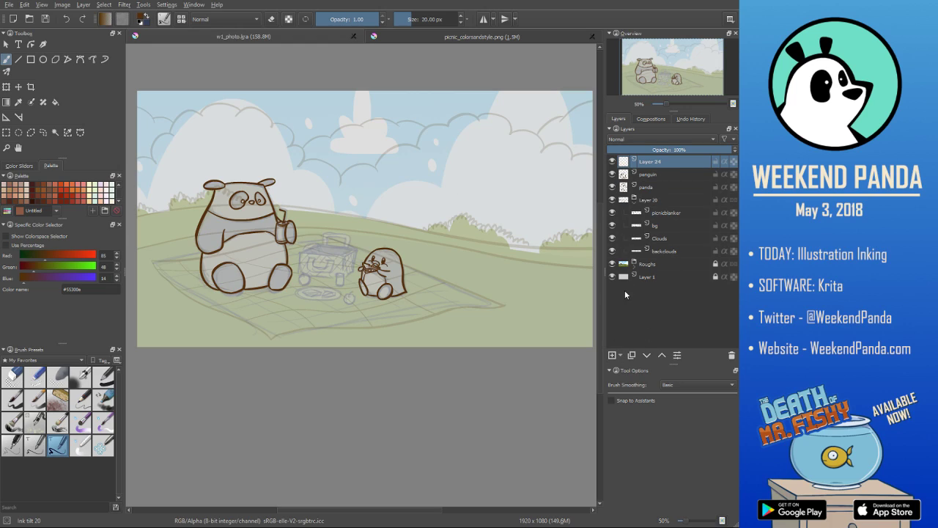
{"action": "double_click", "coordinate": [659, 161]}
{"action": "type", "text": "plate"}
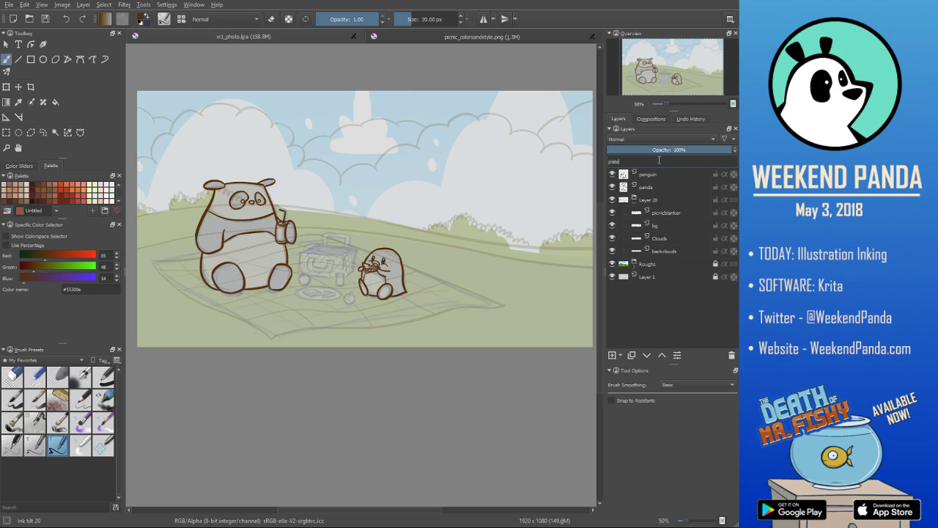
{"action": "left_click", "coordinate": [660, 175]}
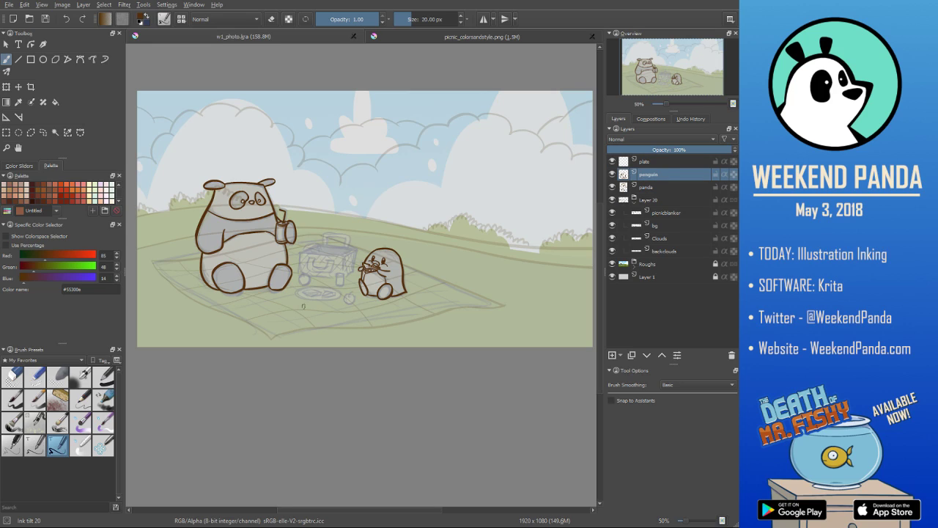
{"action": "left_click", "coordinate": [669, 163]}
- Ink the plate's outer ellipse on the blanket, redoing missed strokes and cleaning up the outline with the eraser
{"action": "scroll", "coordinate": [248, 321], "scroll_direction": "up", "scroll_amount": 2}
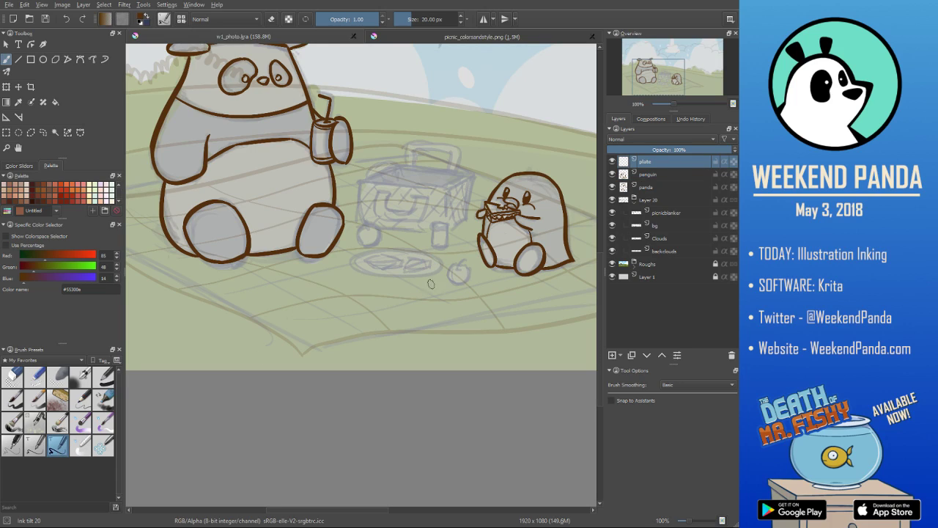
{"action": "mouse_move", "coordinate": [420, 251]}
{"action": "left_mouse_down"}
{"action": "mouse_move", "coordinate": [348, 257]}
{"action": "mouse_move", "coordinate": [429, 256]}
{"action": "mouse_move", "coordinate": [382, 283]}
{"action": "mouse_move", "coordinate": [449, 263]}
{"action": "mouse_move", "coordinate": [404, 249]}
{"action": "left_mouse_up"}
{"action": "key", "text": "ctrl+z"}
{"action": "key", "text": "ctrl+z"}
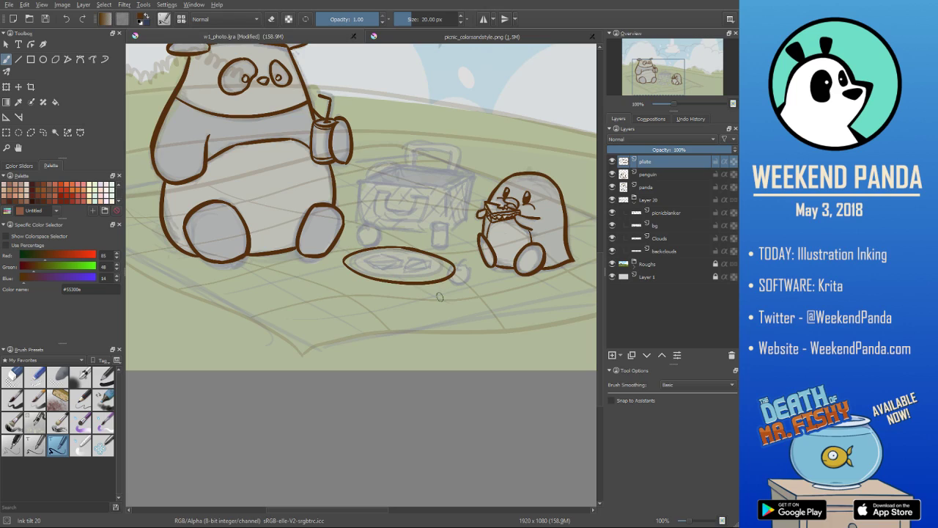
{"action": "key", "text": "e"}
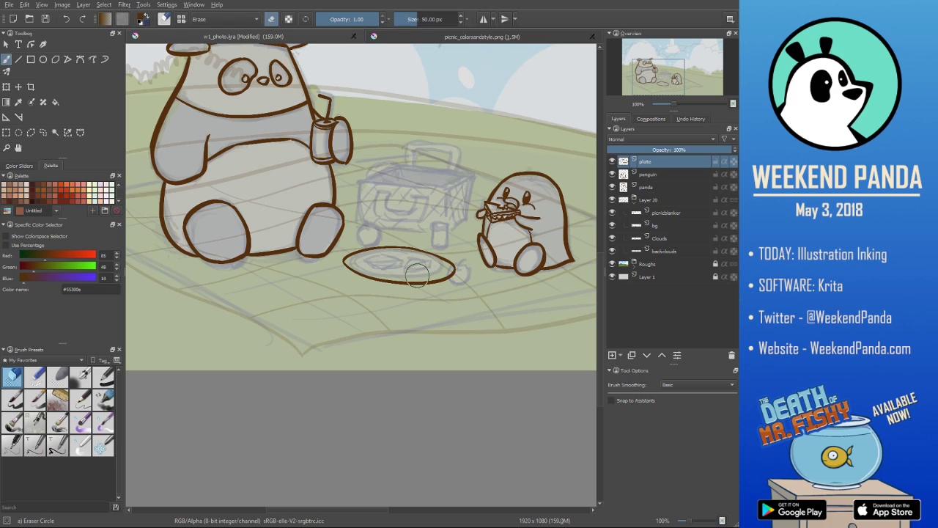
{"action": "key", "text": "e"}
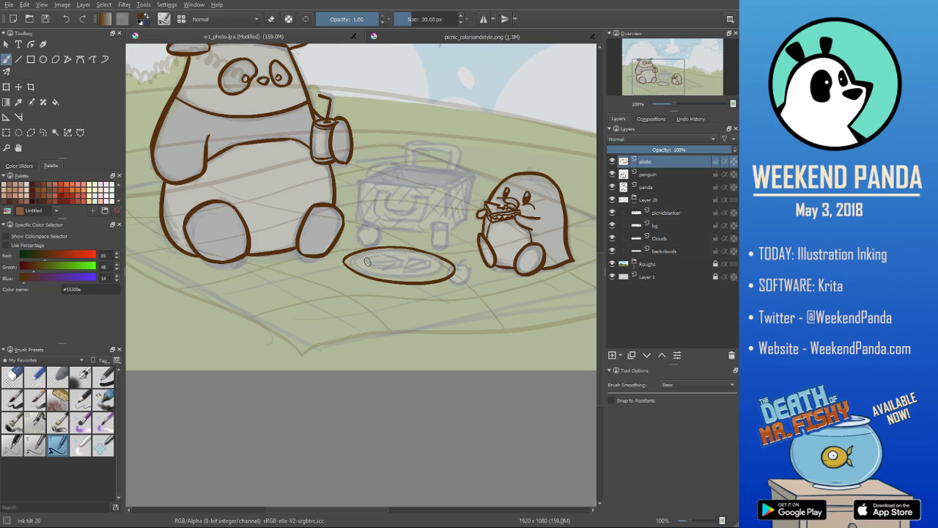
- Ink the curved inner rim line along the front of the plate, redoing the first stroke
{"action": "left_click_drag", "start_coordinate": [366, 261], "coordinate": [428, 265]}
{"action": "key", "text": "ctrl+z"}
{"action": "left_click_drag", "start_coordinate": [367, 262], "coordinate": [437, 270]}
{"action": "scroll", "coordinate": [440, 229], "scroll_direction": "down", "scroll_amount": 3}
{"action": "scroll", "coordinate": [393, 219], "scroll_direction": "up", "scroll_amount": 3}
{"action": "scroll", "coordinate": [393, 219], "scroll_direction": "down", "scroll_amount": 1}
- Enclose the inked plate in a polygonal selection
{"action": "left_click_drag", "start_coordinate": [440, 219], "coordinate": [309, 219]}
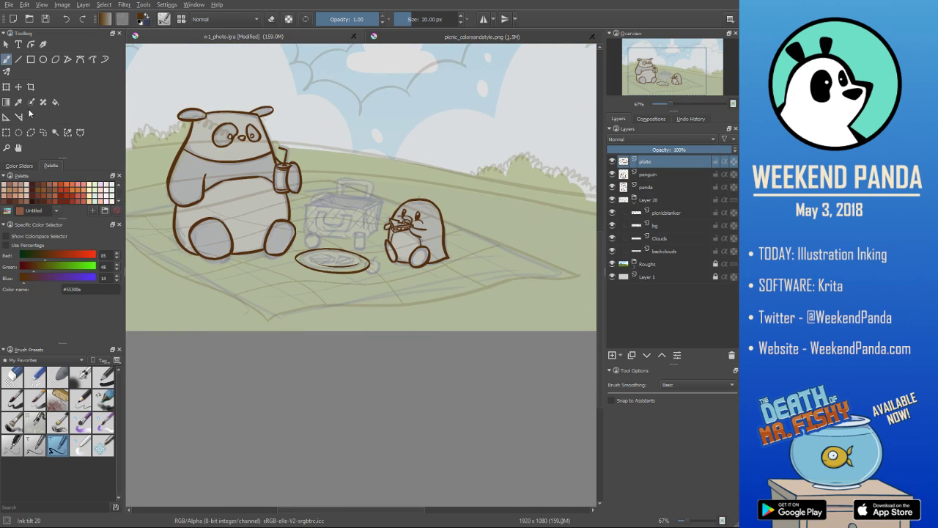
{"action": "left_click", "coordinate": [30, 132]}
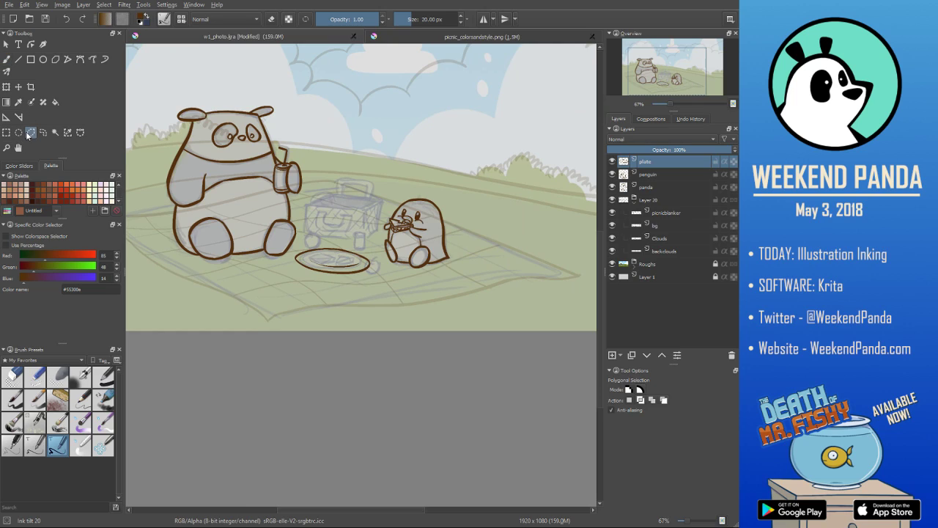
{"action": "left_click", "coordinate": [296, 250]}
{"action": "left_click", "coordinate": [290, 278]}
{"action": "left_click", "coordinate": [343, 288]}
{"action": "left_click", "coordinate": [383, 266]}
{"action": "double_click", "coordinate": [355, 239]}
- Try tilting the selected plate slightly counter-clockwise and moving it down and to the right, and undo the transform
{"action": "left_click", "coordinate": [6, 87]}
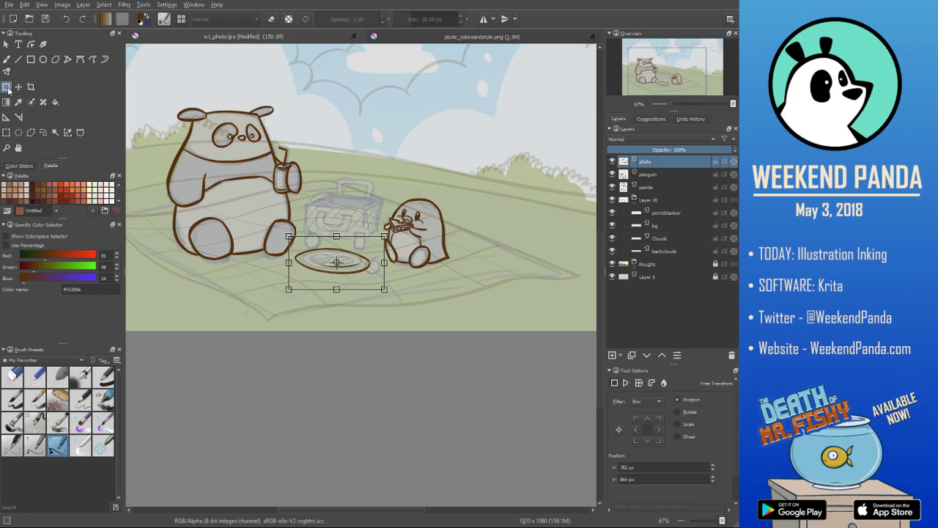
{"action": "mouse_move", "coordinate": [403, 235]}
{"action": "left_mouse_down"}
{"action": "mouse_move", "coordinate": [372, 265]}
{"action": "mouse_move", "coordinate": [393, 238]}
{"action": "left_mouse_up"}
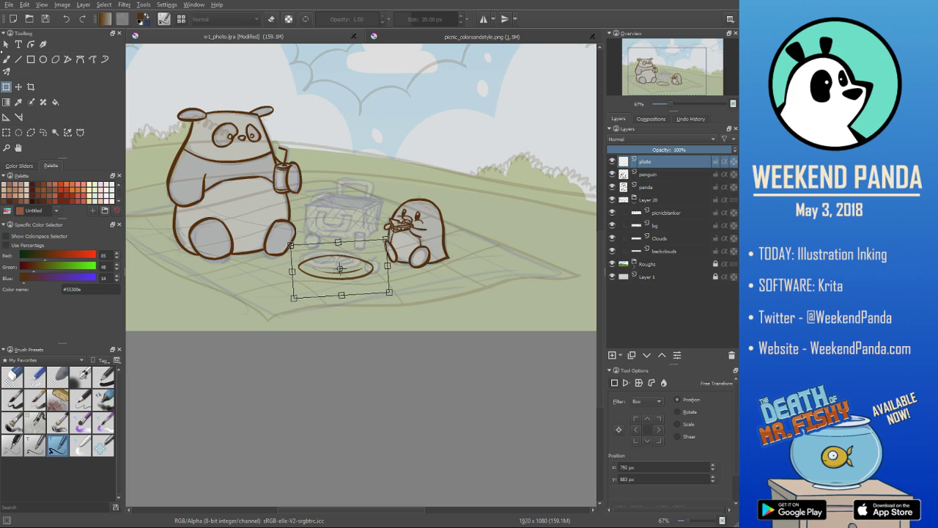
{"action": "left_click", "coordinate": [6, 46]}
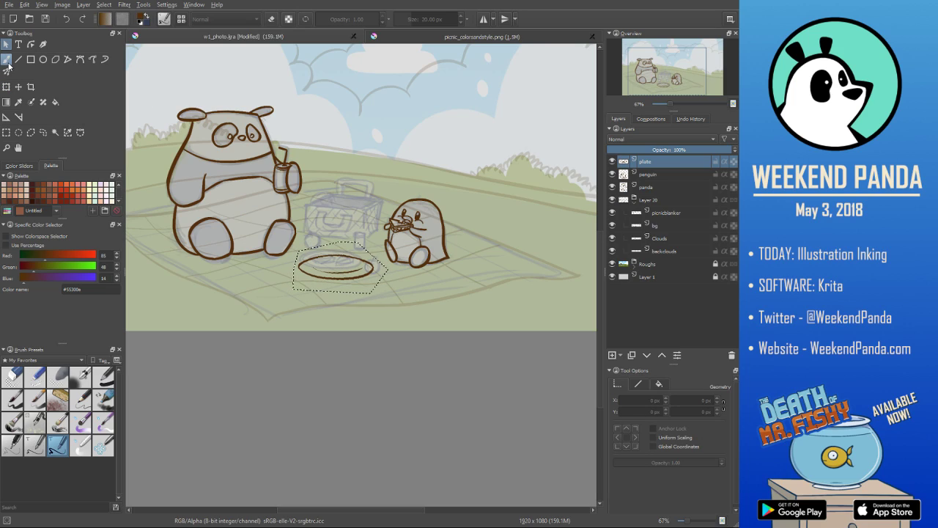
{"action": "key", "text": "ctrl+shift+a"}
{"action": "scroll", "coordinate": [276, 205], "scroll_direction": "down", "scroll_amount": 1}
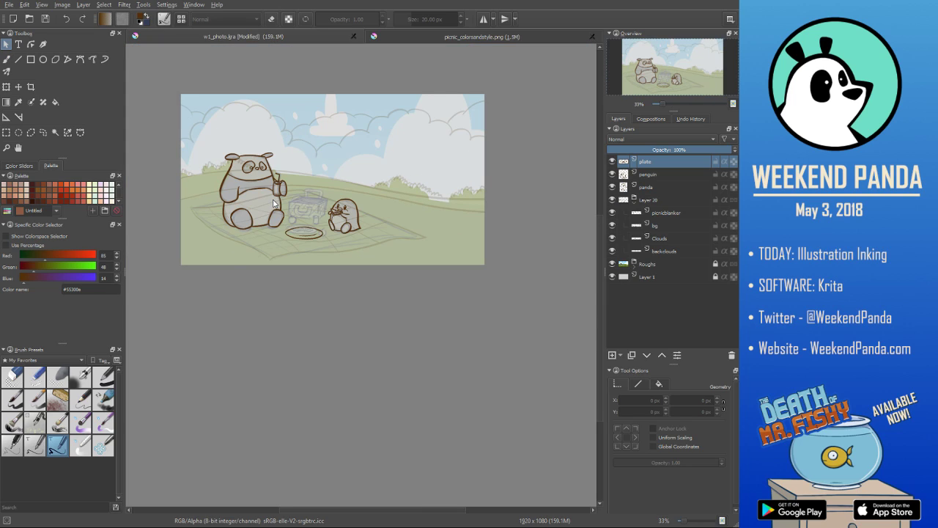
{"action": "scroll", "coordinate": [274, 204], "scroll_direction": "up", "scroll_amount": 2}
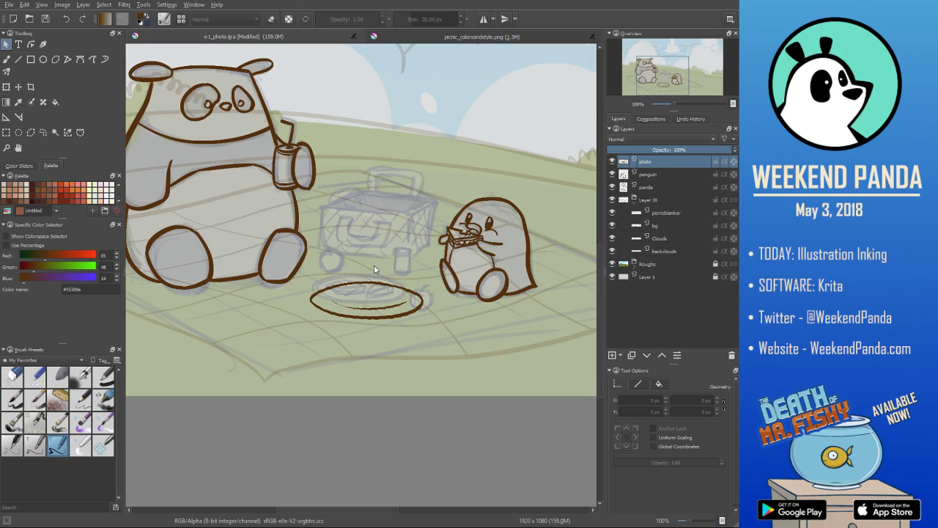
{"action": "key", "text": "ctrl+z"}
{"action": "key", "text": "ctrl+z"}
- Tilt the selected plate slightly counter-clockwise, move it down to about X 780 px, Y 877 px, apply the transform and deselect
{"action": "left_click", "coordinate": [7, 87]}
{"action": "scroll", "coordinate": [512, 320], "scroll_direction": "down", "scroll_amount": 2}
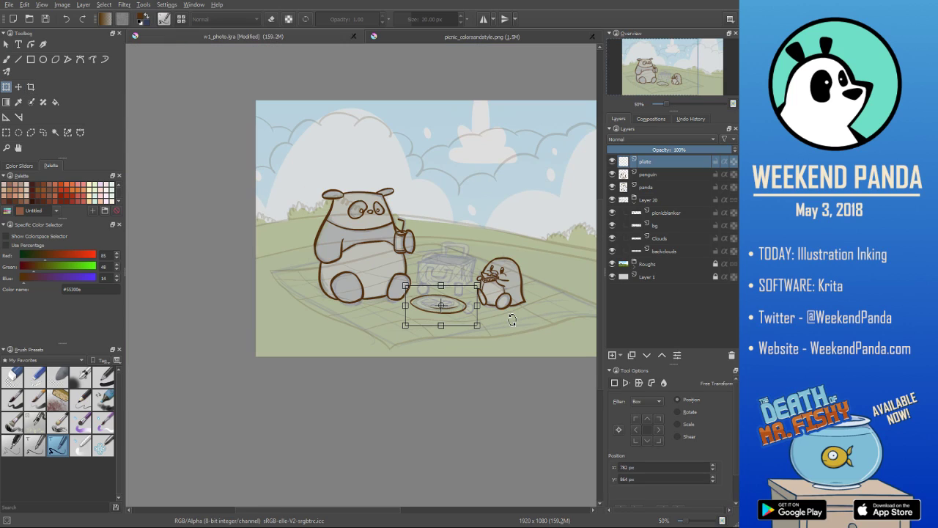
{"action": "left_click_drag", "start_coordinate": [489, 281], "coordinate": [488, 278]}
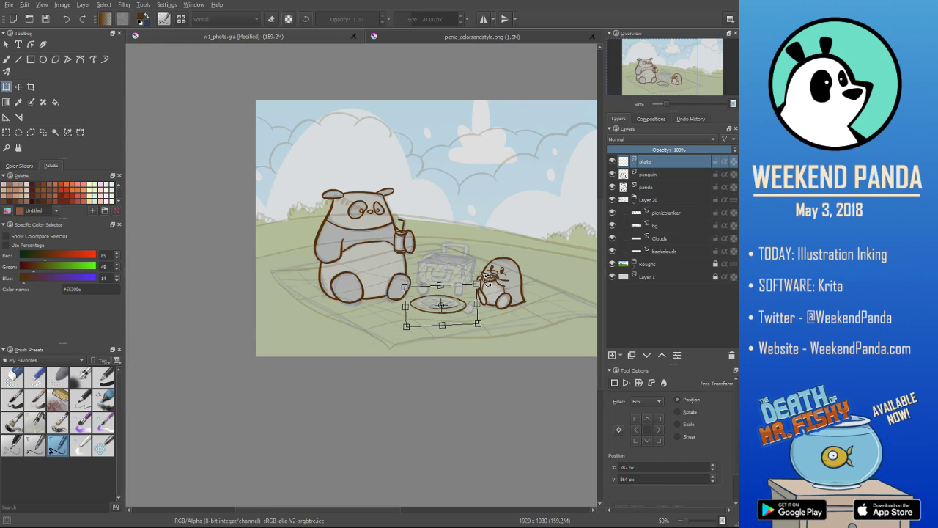
{"action": "left_click_drag", "start_coordinate": [463, 312], "coordinate": [463, 316]}
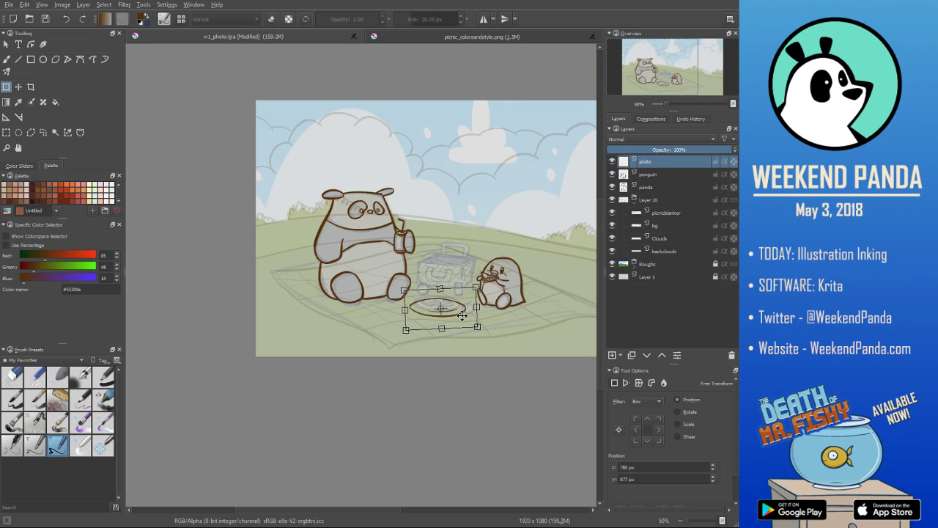
{"action": "key", "text": "Return"}
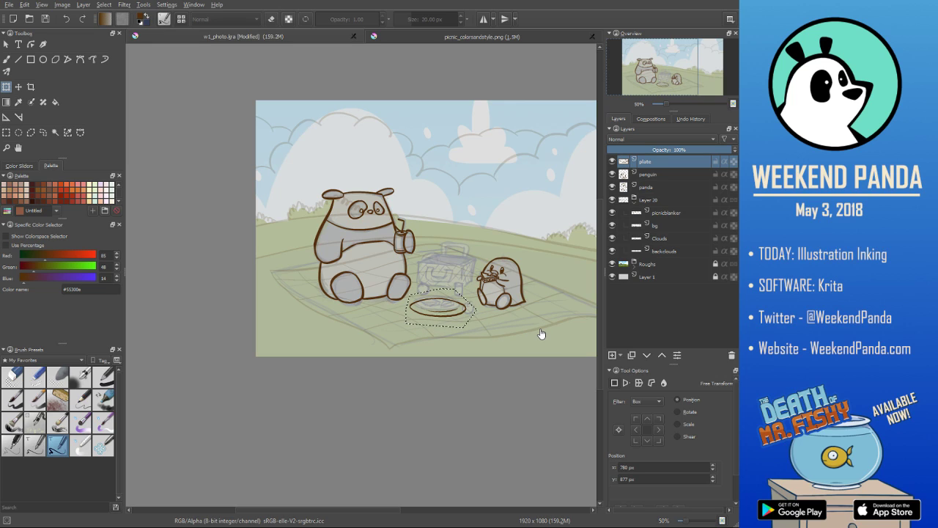
{"action": "scroll", "coordinate": [541, 334], "scroll_direction": "up", "scroll_amount": 2}
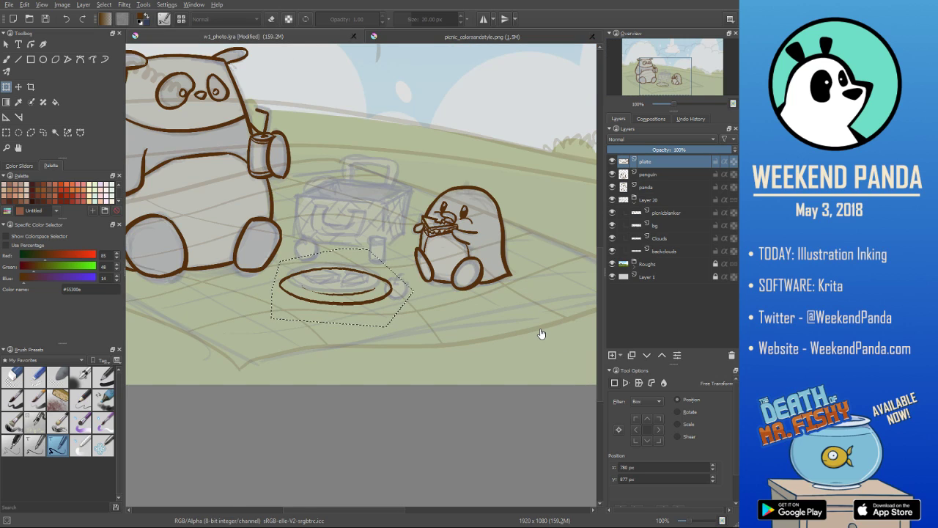
{"action": "scroll", "coordinate": [541, 334], "scroll_direction": "up", "scroll_amount": 2}
{"action": "scroll", "coordinate": [541, 333], "scroll_direction": "down", "scroll_amount": 1}
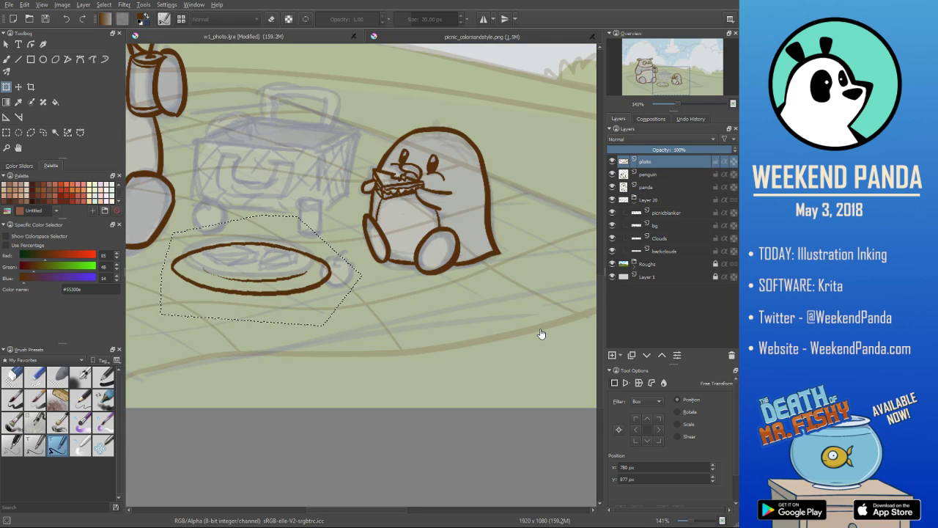
{"action": "scroll", "coordinate": [541, 334], "scroll_direction": "down", "scroll_amount": 4}
{"action": "scroll", "coordinate": [540, 334], "scroll_direction": "up", "scroll_amount": 3}
{"action": "key", "text": "ctrl+shift+a"}
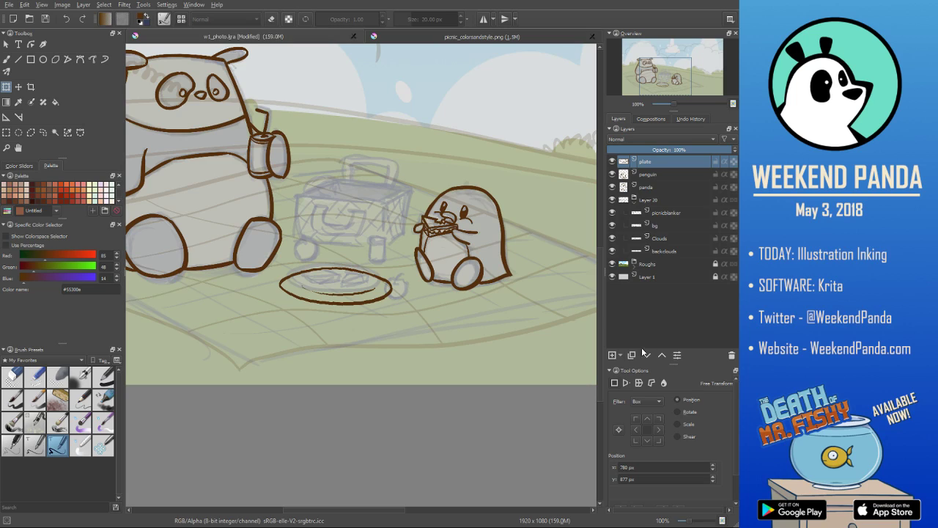
- Add a new layer above the plate layer, name it "sandwiches" and save the file
{"action": "left_click", "coordinate": [612, 355]}
{"action": "double_click", "coordinate": [651, 163]}
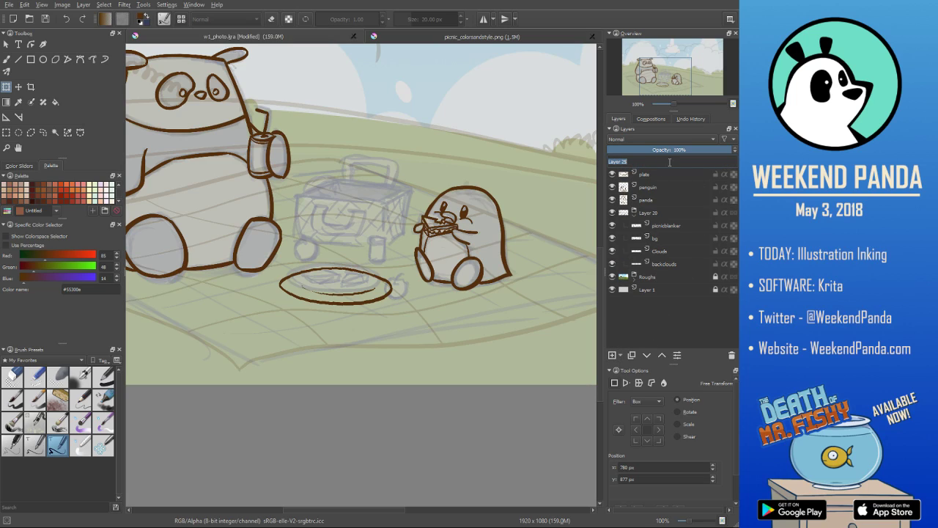
{"action": "type", "text": "iches"}
{"action": "left_click", "coordinate": [661, 173]}
{"action": "left_click", "coordinate": [662, 162]}
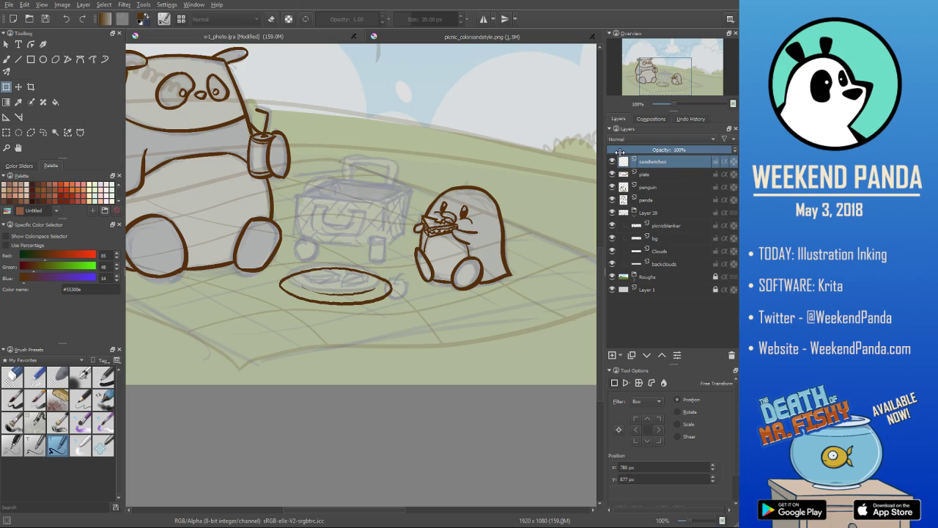
{"action": "key", "text": "ctrl+s"}
- Ink two triangular sandwiches with wavy fillings on the plate using the Ink tilt 20 brush, redoing missed strokes
{"action": "left_click", "coordinate": [6, 58]}
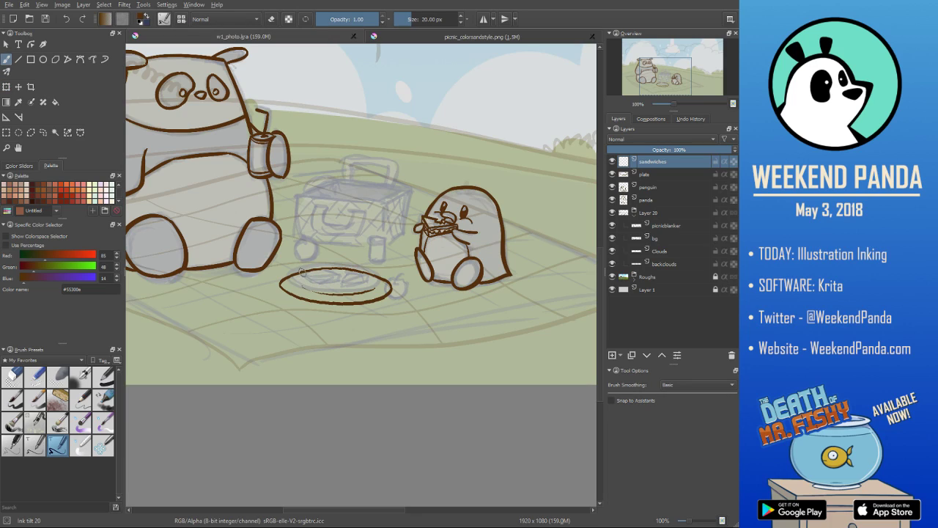
{"action": "mouse_move", "coordinate": [300, 272]}
{"action": "left_mouse_down"}
{"action": "mouse_move", "coordinate": [299, 282]}
{"action": "mouse_move", "coordinate": [328, 281]}
{"action": "left_mouse_up"}
{"action": "mouse_move", "coordinate": [337, 271]}
{"action": "left_mouse_down"}
{"action": "mouse_move", "coordinate": [329, 279]}
{"action": "mouse_move", "coordinate": [335, 290]}
{"action": "mouse_move", "coordinate": [301, 287]}
{"action": "mouse_move", "coordinate": [331, 291]}
{"action": "mouse_move", "coordinate": [372, 273]}
{"action": "left_mouse_up"}
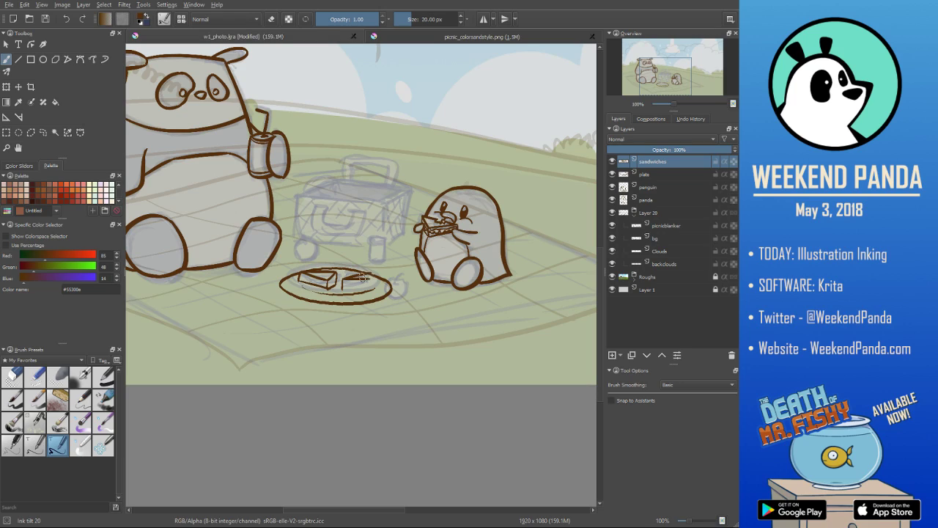
{"action": "key", "text": "ctrl+z"}
{"action": "left_click_drag", "start_coordinate": [344, 280], "coordinate": [375, 287]}
{"action": "left_click_drag", "start_coordinate": [300, 275], "coordinate": [350, 284]}
{"action": "key", "text": "ctrl+z"}
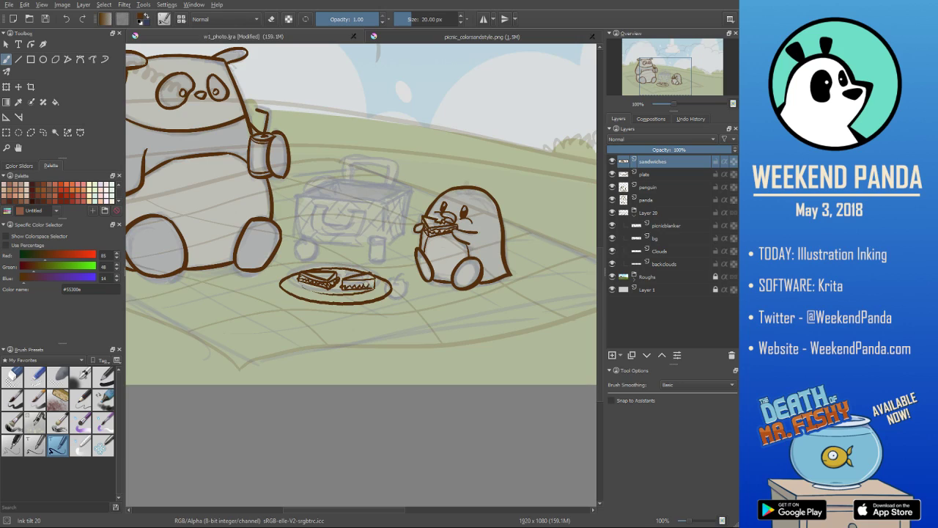
{"action": "left_click_drag", "start_coordinate": [343, 283], "coordinate": [377, 283]}
- Add a new layer above the sandwiches layer and name it "bgfruit"
{"action": "left_click", "coordinate": [613, 356]}
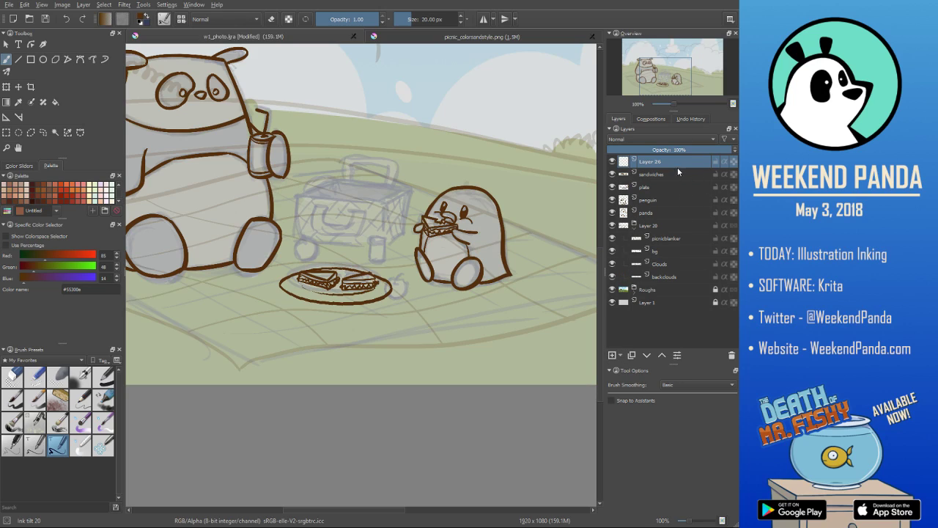
{"action": "double_click", "coordinate": [658, 162]}
{"action": "type", "text": "bgfruit"}
{"action": "key", "text": "Return"}
- Ink a small round fruit with a stem and leaf beside the plate's right edge, redoing its outline
{"action": "scroll", "coordinate": [439, 277], "scroll_direction": "up", "scroll_amount": 1}
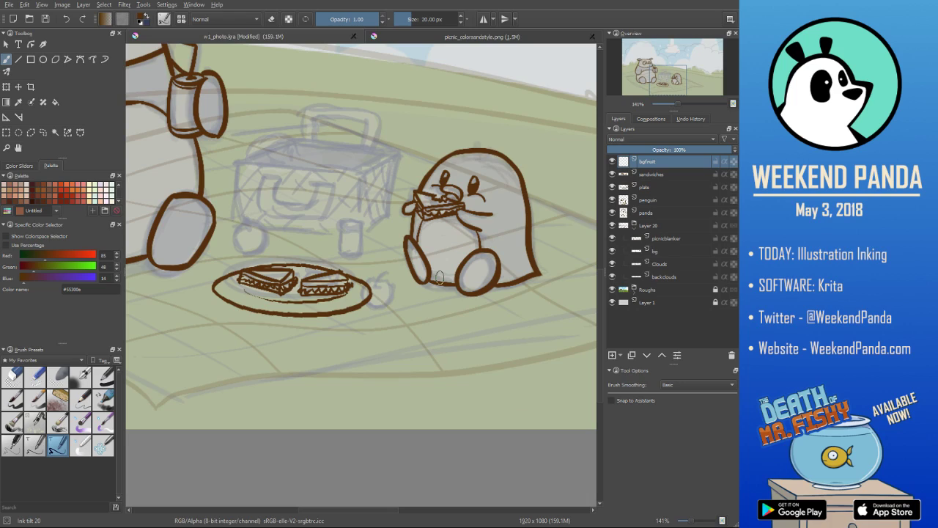
{"action": "mouse_move", "coordinate": [377, 279]}
{"action": "left_mouse_down"}
{"action": "mouse_move", "coordinate": [382, 310]}
{"action": "mouse_move", "coordinate": [408, 327]}
{"action": "left_mouse_up"}
{"action": "key", "text": "ctrl+z"}
{"action": "key", "text": "ctrl+z"}
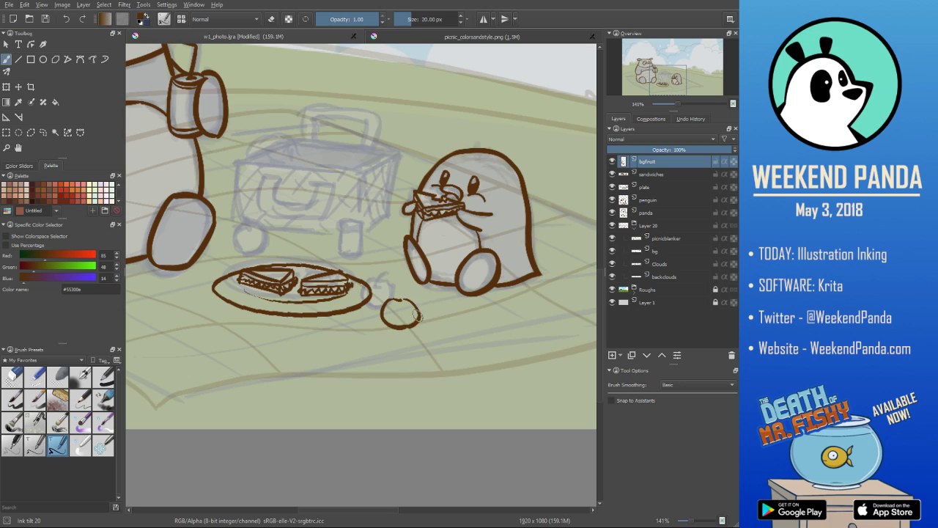
{"action": "left_click_drag", "start_coordinate": [400, 298], "coordinate": [402, 328]}
{"action": "key", "text": "ctrl+z"}
{"action": "left_click_drag", "start_coordinate": [399, 299], "coordinate": [401, 291]}
{"action": "left_click_drag", "start_coordinate": [413, 283], "coordinate": [435, 302]}
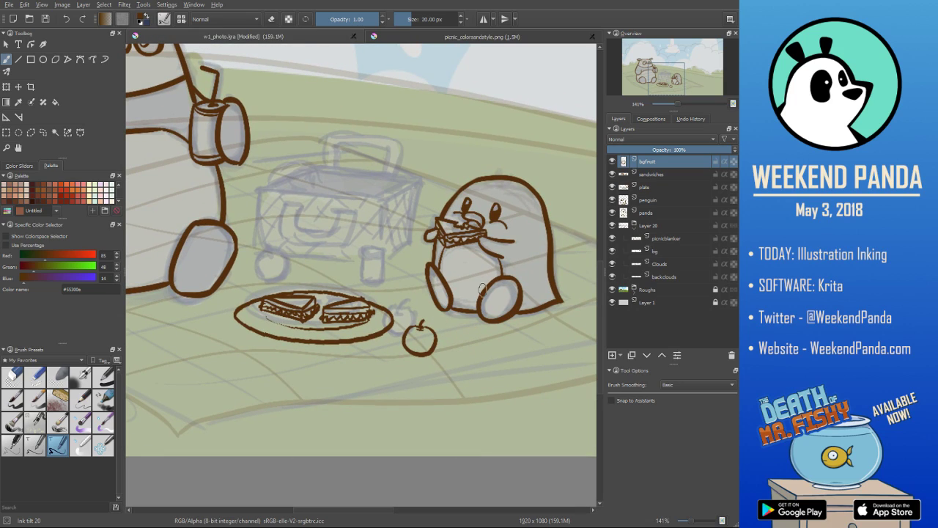
{"action": "left_click_drag", "start_coordinate": [420, 328], "coordinate": [425, 318]}
{"action": "left_click_drag", "start_coordinate": [422, 319], "coordinate": [416, 316]}
- Ink the second round fruit between the panda's foot and the basket, with a small detail mark near its top
{"action": "mouse_move", "coordinate": [263, 249]}
{"action": "left_mouse_down"}
{"action": "mouse_move", "coordinate": [290, 271]}
{"action": "mouse_move", "coordinate": [277, 278]}
{"action": "mouse_move", "coordinate": [266, 250]}
{"action": "left_mouse_up"}
{"action": "key", "text": "ctrl+z"}
{"action": "key", "text": "ctrl+z"}
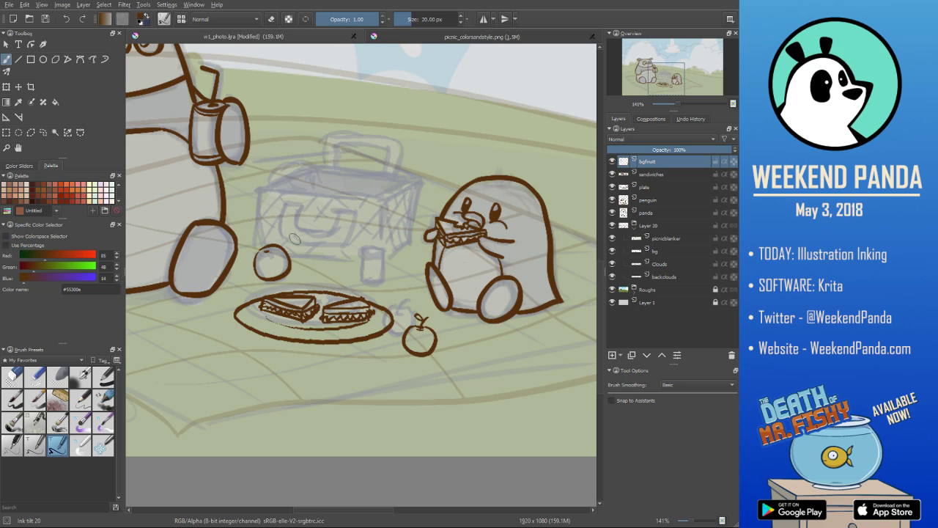
{"action": "key", "text": "slash"}
{"action": "left_click_drag", "start_coordinate": [265, 252], "coordinate": [271, 252]}
{"action": "key", "text": "slash"}
- Ink the drink can in front of the basket with its elliptical top, sides and base, cleaning up the bottom corner
{"action": "left_click_drag", "start_coordinate": [363, 252], "coordinate": [380, 254]}
{"action": "key", "text": "ctrl+z"}
{"action": "key", "text": "ctrl+z"}
{"action": "left_click_drag", "start_coordinate": [361, 252], "coordinate": [360, 285]}
{"action": "left_click_drag", "start_coordinate": [383, 253], "coordinate": [381, 283]}
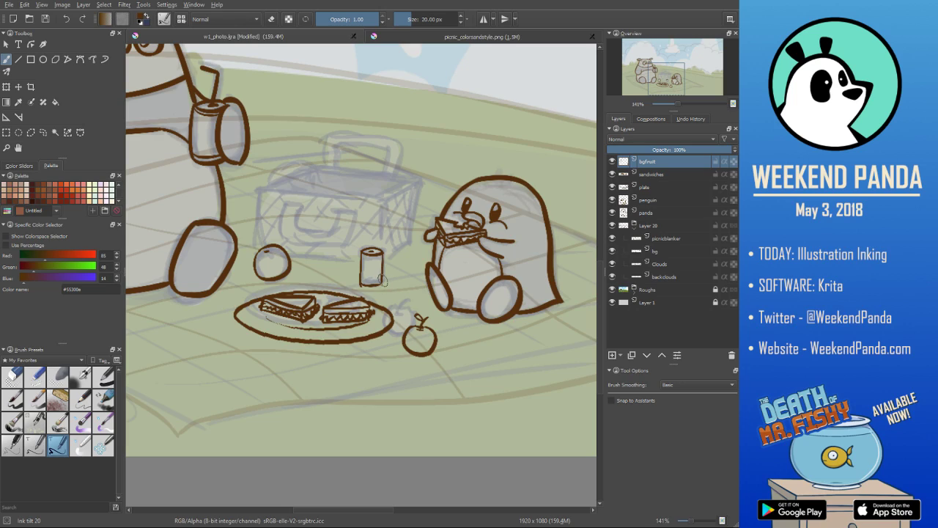
{"action": "key", "text": "ctrl+z"}
{"action": "key", "text": "ctrl+shift+z"}
{"action": "key", "text": "e"}
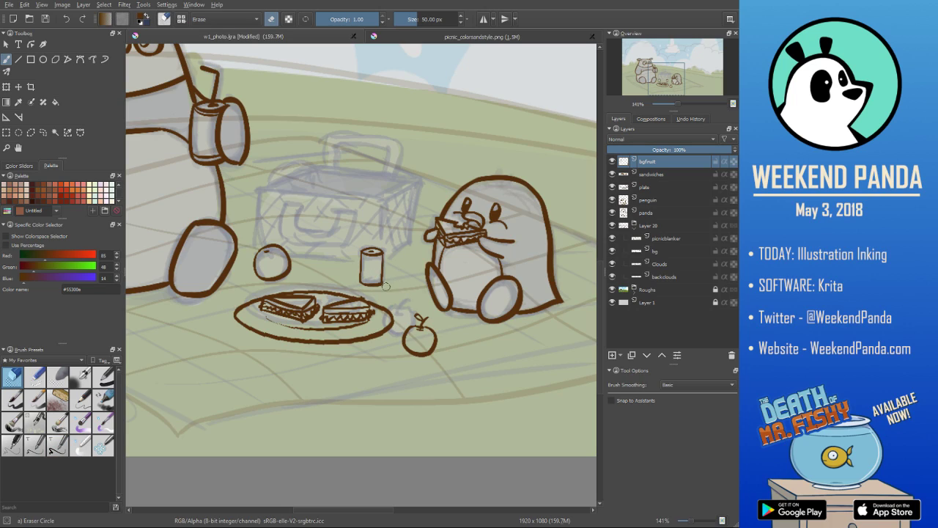
{"action": "key", "text": "e"}
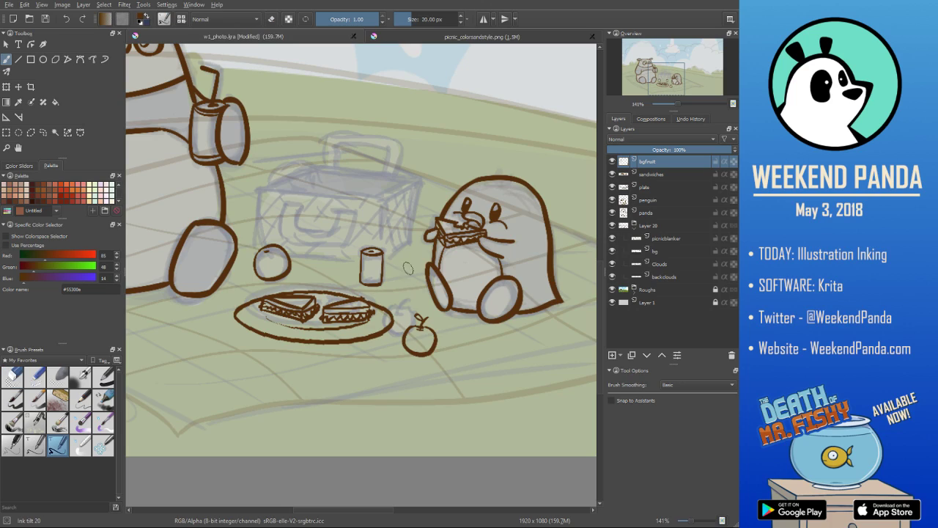
- Switch to the Ink tilt 10 brush preset and save the picnic illustration w1_photo.kra
{"action": "left_click", "coordinate": [36, 447]}
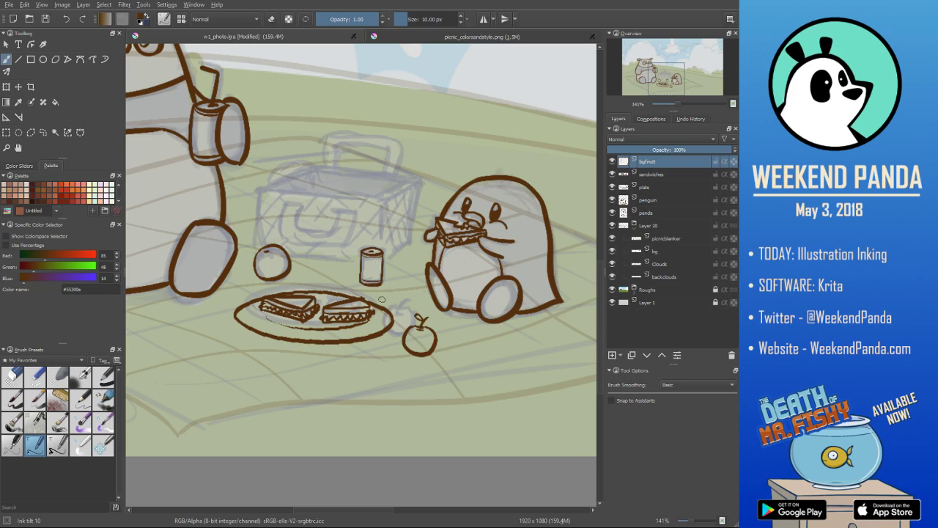
{"action": "scroll", "coordinate": [386, 303], "scroll_direction": "down", "scroll_amount": 3}
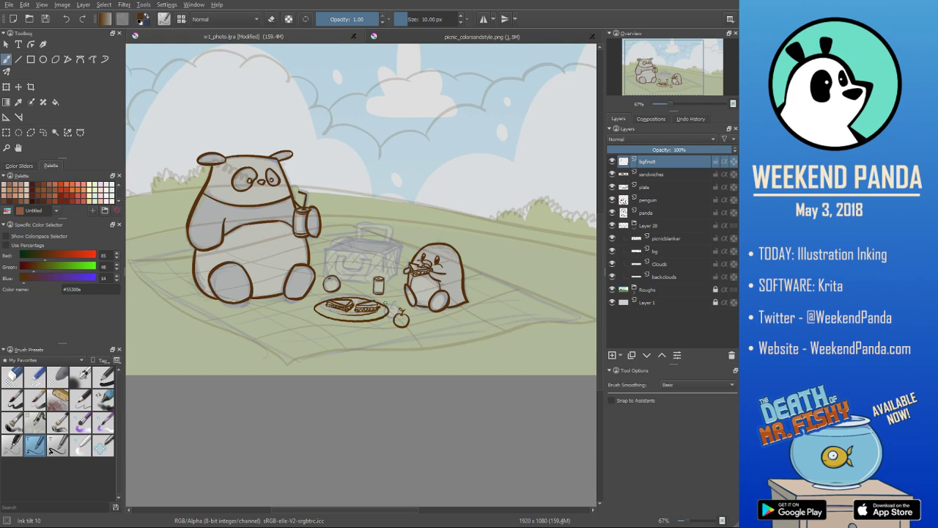
{"action": "scroll", "coordinate": [386, 303], "scroll_direction": "down", "scroll_amount": 1}
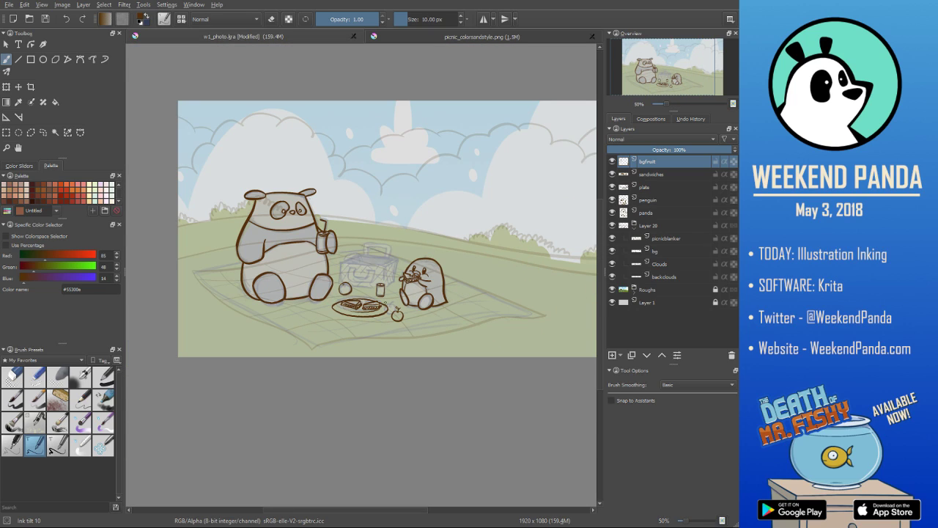
{"action": "scroll", "coordinate": [386, 302], "scroll_direction": "down", "scroll_amount": 1}
{"action": "scroll", "coordinate": [386, 304], "scroll_direction": "up", "scroll_amount": 1}
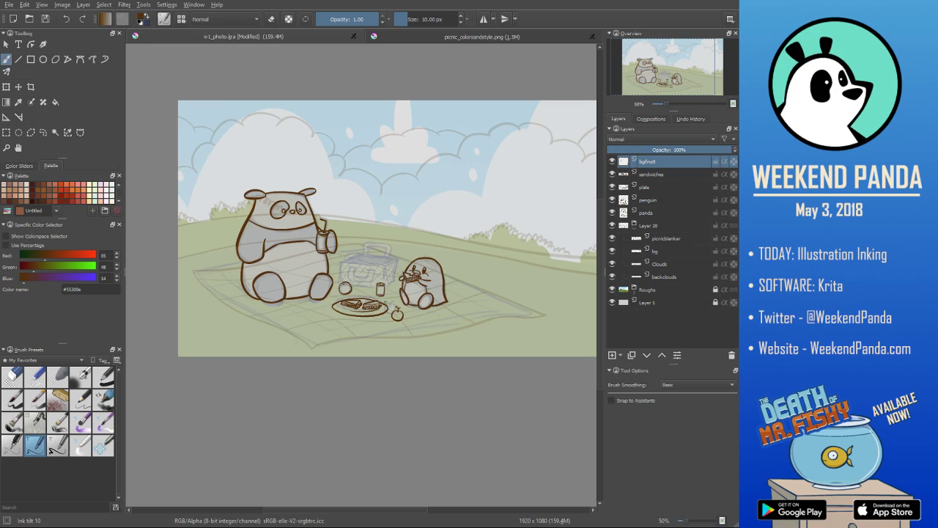
{"action": "left_click_drag", "start_coordinate": [394, 291], "coordinate": [386, 312]}
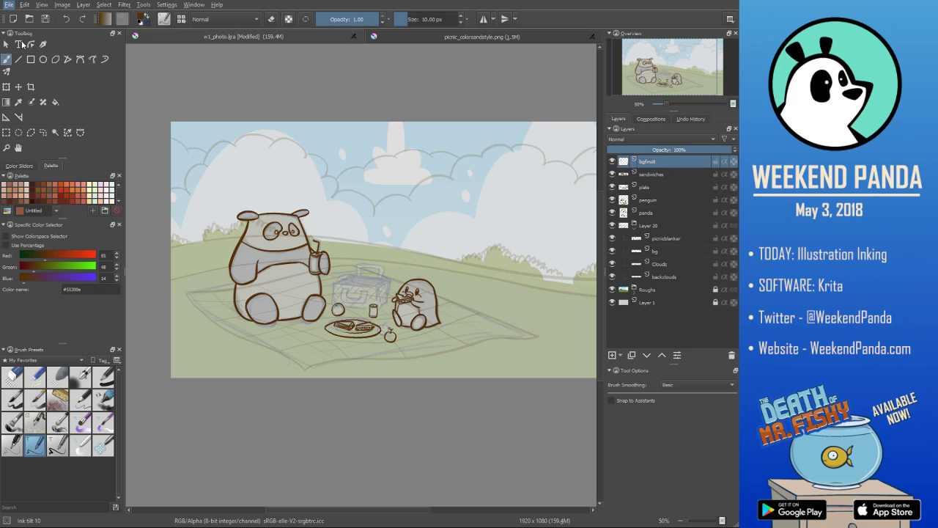
{"action": "key", "text": "ctrl+s"}
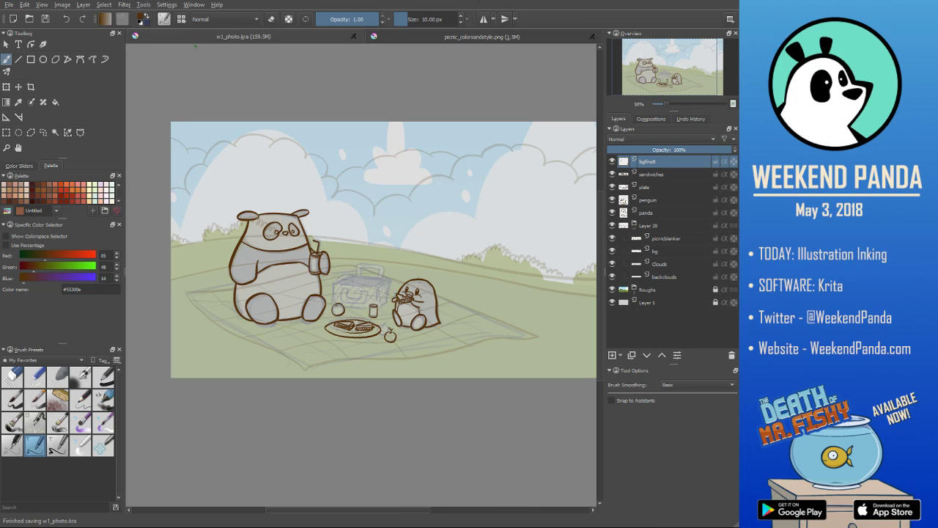
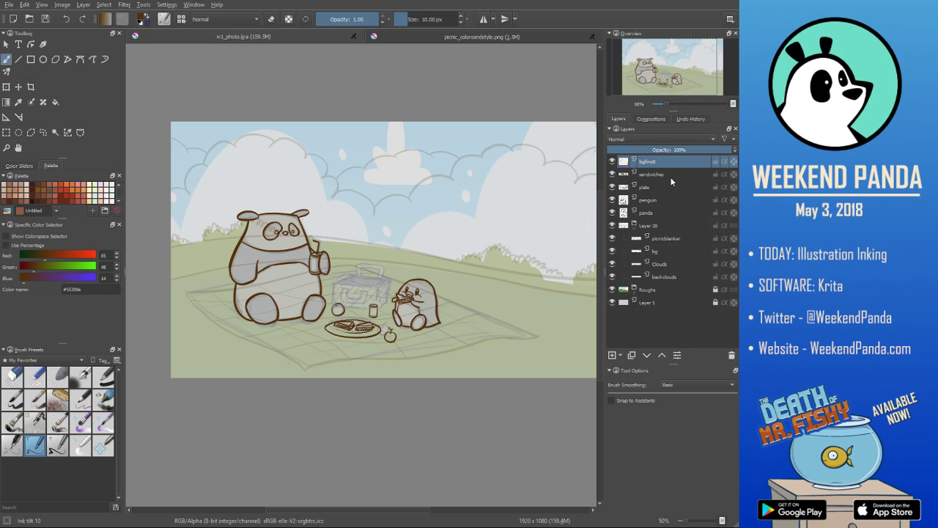
- Add a new layer and paste the wicker basket reference photo above it, with the canvas mirror symmetry turned off
{"action": "left_click", "coordinate": [612, 355]}
{"action": "key", "text": "ctrl+v"}
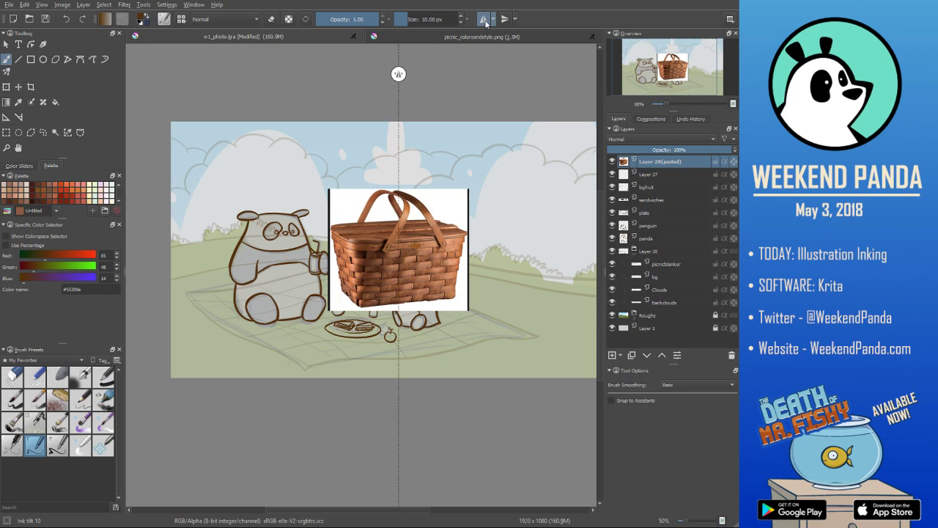
{"action": "key", "text": "ctrl+z"}
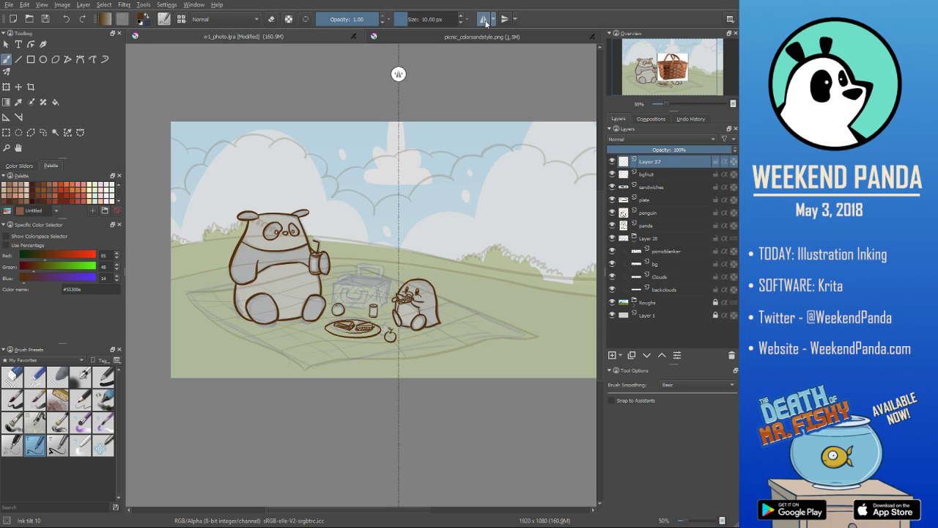
{"action": "left_click", "coordinate": [485, 23]}
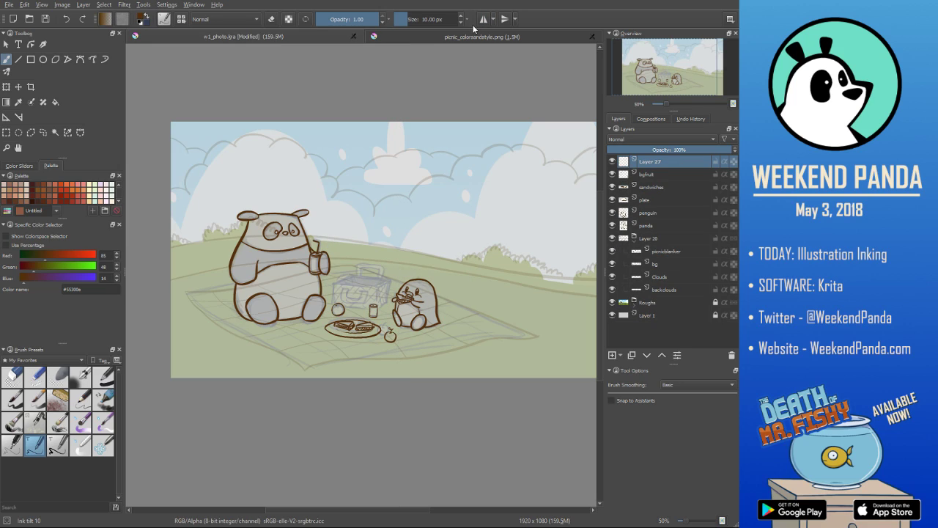
{"action": "key", "text": "ctrl+v"}
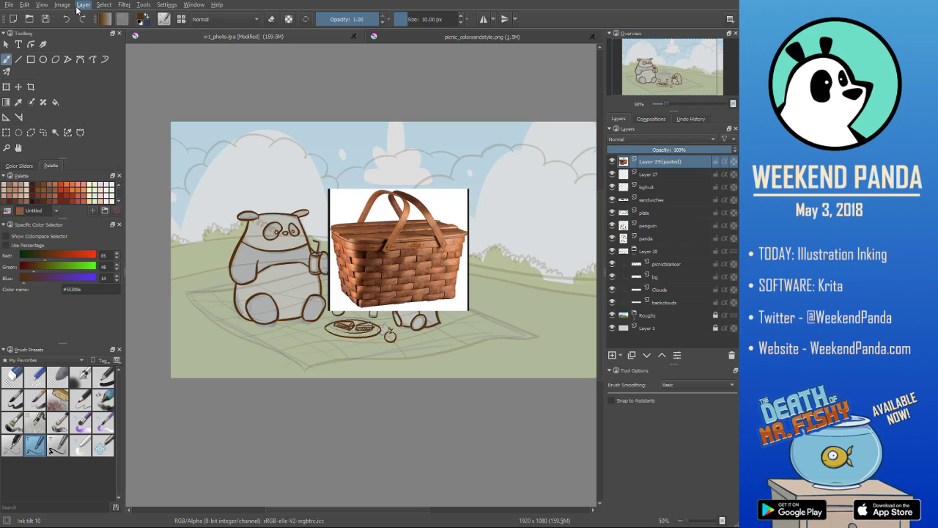
- Mirror the pasted basket photo horizontally and move it to the upper right of the illustration
{"action": "left_click", "coordinate": [276, 104]}
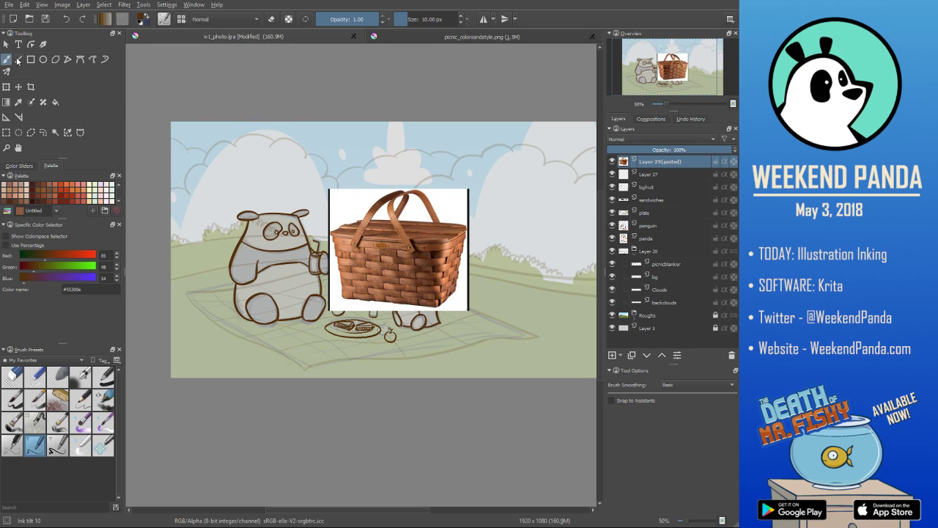
{"action": "key", "text": "ctrl+t"}
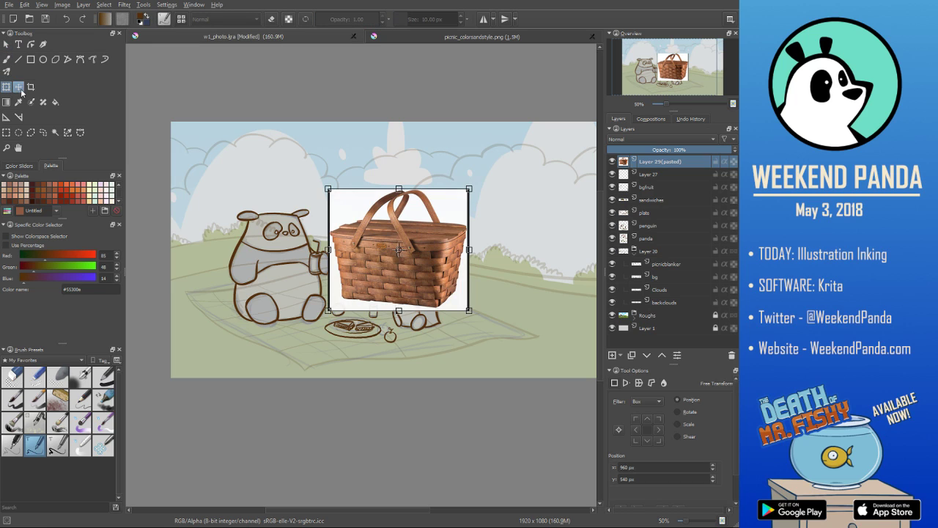
{"action": "left_click", "coordinate": [18, 87]}
{"action": "left_click_drag", "start_coordinate": [421, 236], "coordinate": [529, 190]}
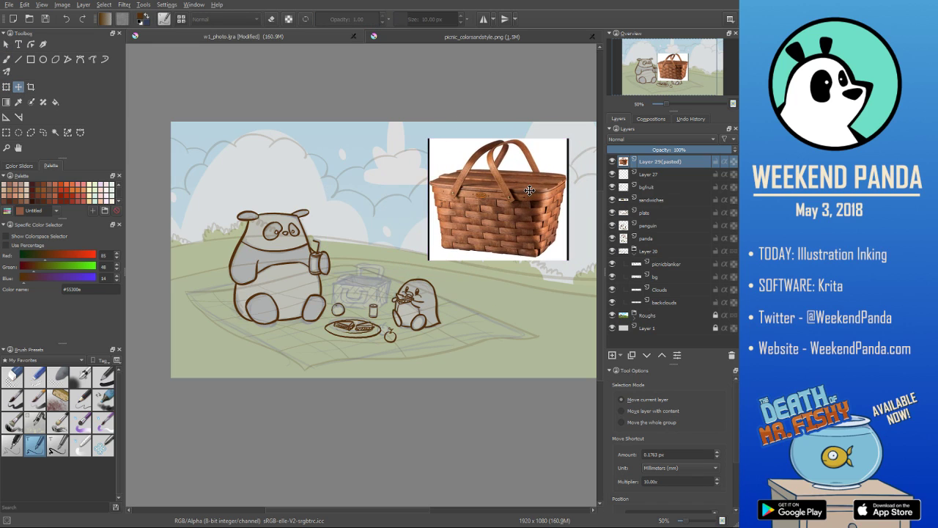
- Rename the empty layer beneath the reference photo as basket and place it directly below the plate layer
{"action": "scroll", "coordinate": [360, 285], "scroll_direction": "up", "scroll_amount": 2}
{"action": "scroll", "coordinate": [360, 285], "scroll_direction": "down", "scroll_amount": 2}
{"action": "scroll", "coordinate": [361, 286], "scroll_direction": "up", "scroll_amount": 1}
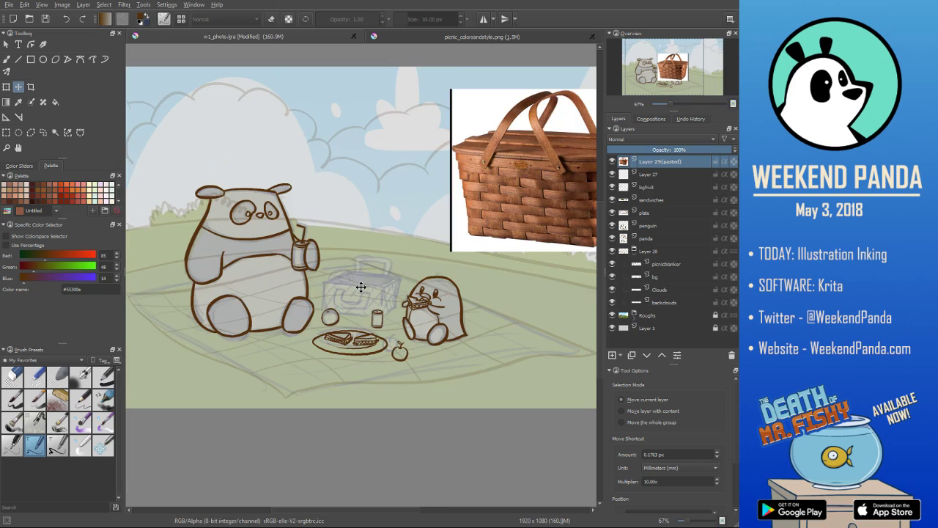
{"action": "left_click_drag", "start_coordinate": [394, 282], "coordinate": [317, 313]}
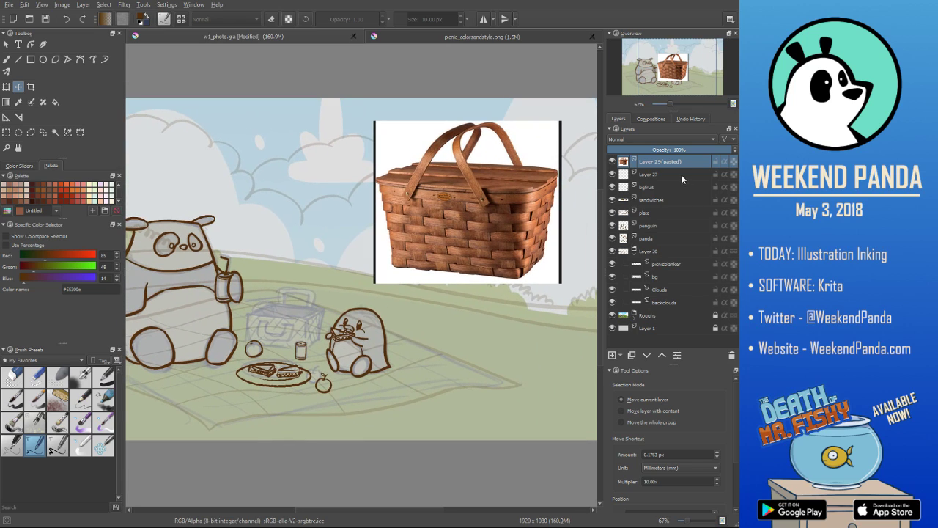
{"action": "left_click", "coordinate": [679, 173]}
{"action": "double_click", "coordinate": [649, 174]}
{"action": "type", "text": "bas"}
{"action": "key", "text": "Return"}
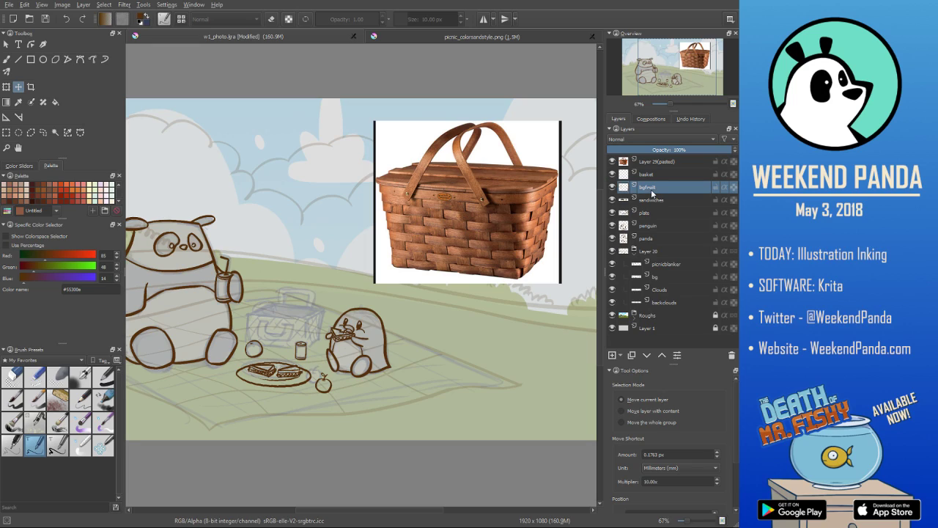
{"action": "left_click_drag", "start_coordinate": [664, 176], "coordinate": [686, 220]}
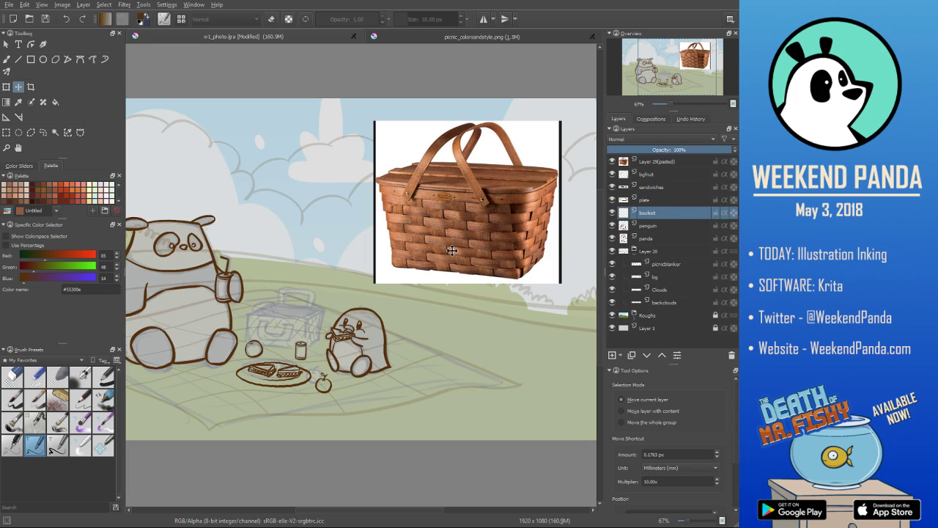
- Switch to the Ink tilt 20 brush preset and ink the left side of the picnic basket, replacing the thinner attempt
{"action": "left_click", "coordinate": [9, 61]}
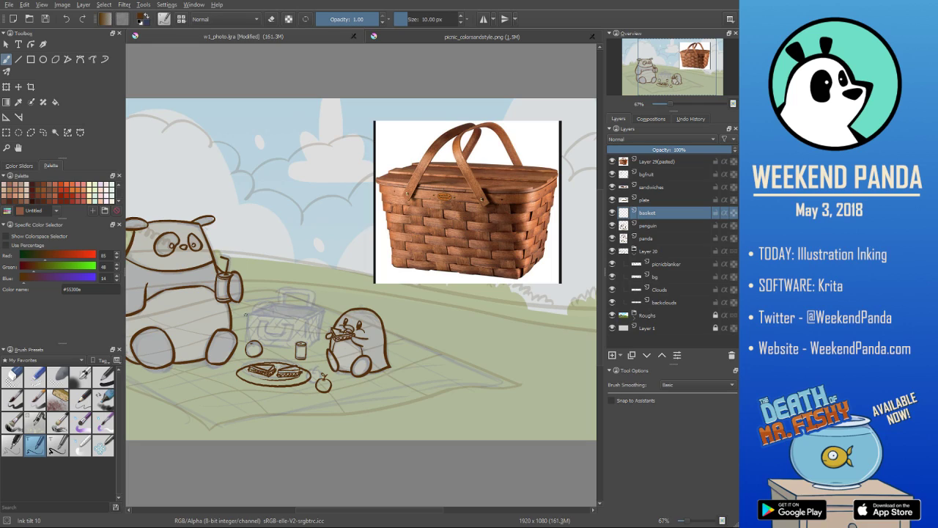
{"action": "left_click_drag", "start_coordinate": [245, 311], "coordinate": [254, 341]}
{"action": "key", "text": "ctrl+z"}
{"action": "left_click", "coordinate": [63, 444]}
{"action": "left_click_drag", "start_coordinate": [246, 310], "coordinate": [252, 341]}
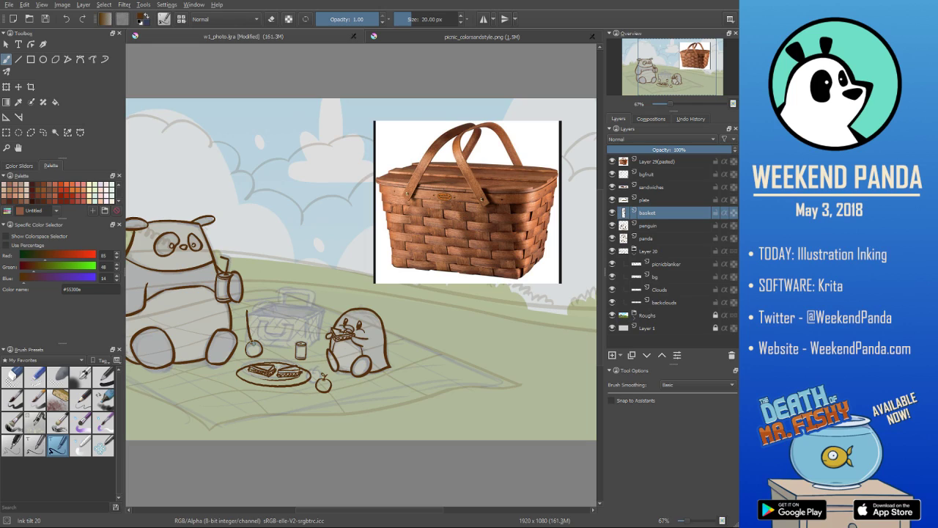
- Ink the basket's bottom edge and right side over the rough sketch, undoing and redrawing unsatisfactory strokes
{"action": "left_click_drag", "start_coordinate": [253, 343], "coordinate": [307, 343]}
{"action": "key", "text": "ctrl+z"}
{"action": "key", "text": "ctrl+z"}
{"action": "mouse_move", "coordinate": [250, 343]}
{"action": "left_mouse_down"}
{"action": "mouse_move", "coordinate": [302, 348]}
{"action": "mouse_move", "coordinate": [320, 338]}
{"action": "mouse_move", "coordinate": [329, 309]}
{"action": "mouse_move", "coordinate": [321, 340]}
{"action": "left_mouse_up"}
- Ink the angled front rim of the basket from its left corner to its right corner, redrawing the line until it fits
{"action": "key", "text": "ctrl+z"}
{"action": "key", "text": "ctrl+z"}
{"action": "key", "text": "ctrl+z"}
{"action": "key", "text": "ctrl+z"}
{"action": "left_click_drag", "start_coordinate": [249, 311], "coordinate": [312, 311]}
{"action": "key", "text": "ctrl+z"}
{"action": "left_click_drag", "start_coordinate": [249, 311], "coordinate": [313, 315]}
{"action": "key", "text": "ctrl+z"}
{"action": "left_click_drag", "start_coordinate": [247, 310], "coordinate": [313, 316]}
{"action": "key", "text": "ctrl+z"}
{"action": "mouse_move", "coordinate": [247, 311]}
{"action": "left_mouse_down"}
{"action": "mouse_move", "coordinate": [323, 309]}
{"action": "mouse_move", "coordinate": [306, 320]}
{"action": "mouse_move", "coordinate": [314, 323]}
{"action": "mouse_move", "coordinate": [332, 307]}
{"action": "left_mouse_up"}
- Ink the back rim of the basket opening, redoing strokes and cleaning up the corners with the eraser
{"action": "key", "text": "e"}
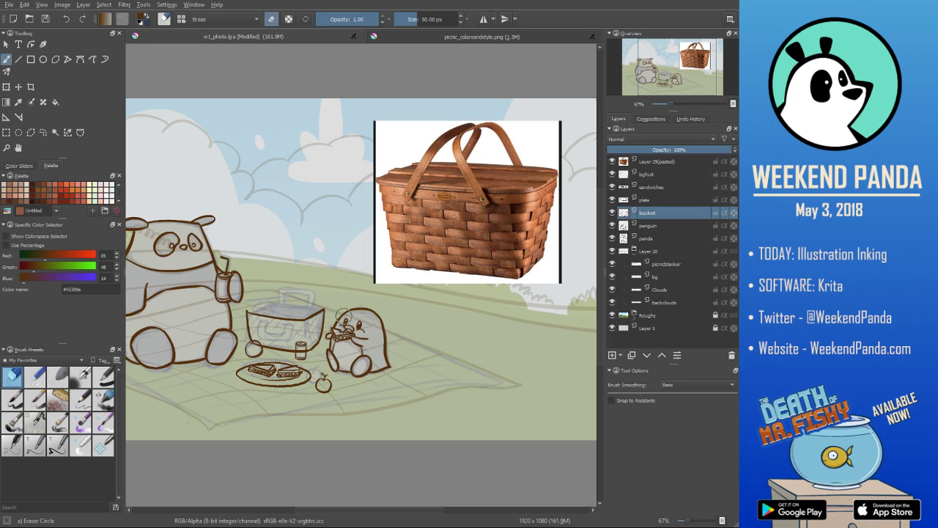
{"action": "key", "text": "e"}
{"action": "left_click_drag", "start_coordinate": [247, 310], "coordinate": [324, 309]}
{"action": "key", "text": "ctrl+z"}
{"action": "key", "text": "ctrl+z"}
{"action": "key", "text": "ctrl+z"}
{"action": "key", "text": "ctrl+z"}
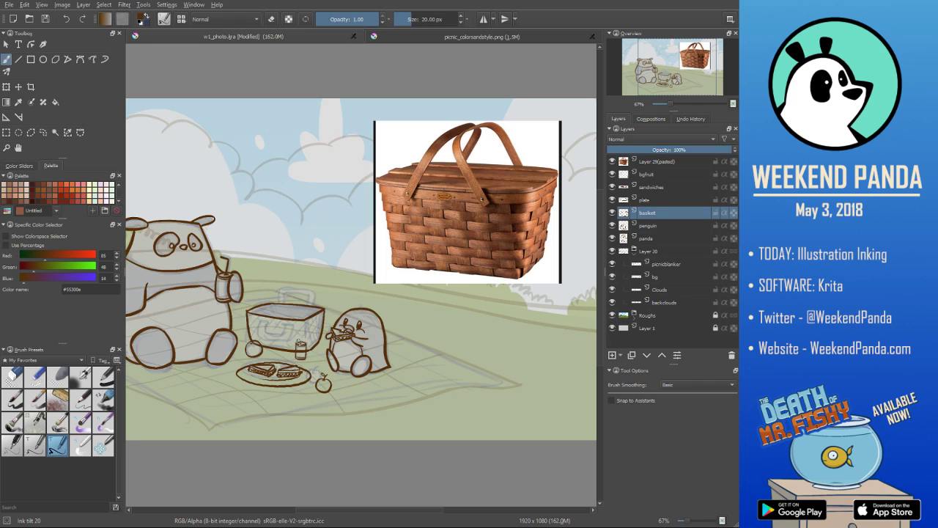
{"action": "key", "text": "e"}
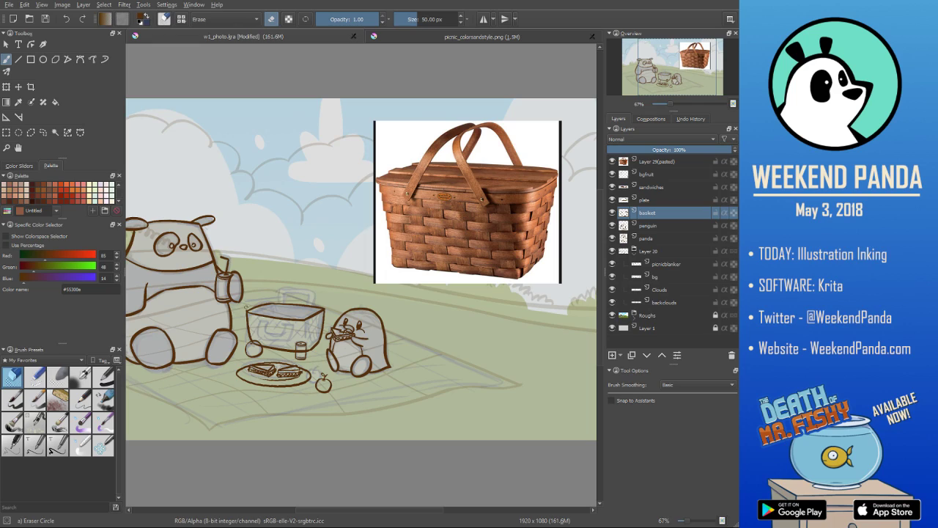
{"action": "key", "text": "e"}
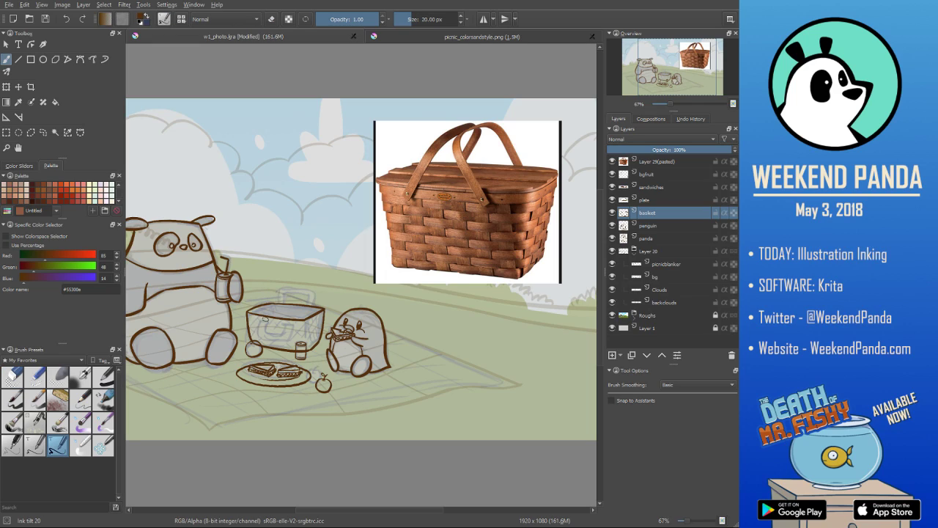
- Ink the raised double-lined handle at the left end of the basket, redoing strokes and tidying it with the eraser
{"action": "mouse_move", "coordinate": [260, 298]}
{"action": "left_mouse_down"}
{"action": "mouse_move", "coordinate": [284, 301]}
{"action": "mouse_move", "coordinate": [278, 291]}
{"action": "mouse_move", "coordinate": [282, 304]}
{"action": "mouse_move", "coordinate": [280, 294]}
{"action": "mouse_move", "coordinate": [261, 300]}
{"action": "mouse_move", "coordinate": [263, 290]}
{"action": "mouse_move", "coordinate": [276, 291]}
{"action": "mouse_move", "coordinate": [265, 321]}
{"action": "mouse_move", "coordinate": [254, 297]}
{"action": "left_mouse_up"}
{"action": "key", "text": "ctrl+z"}
{"action": "key", "text": "ctrl+z"}
{"action": "key", "text": "slash"}
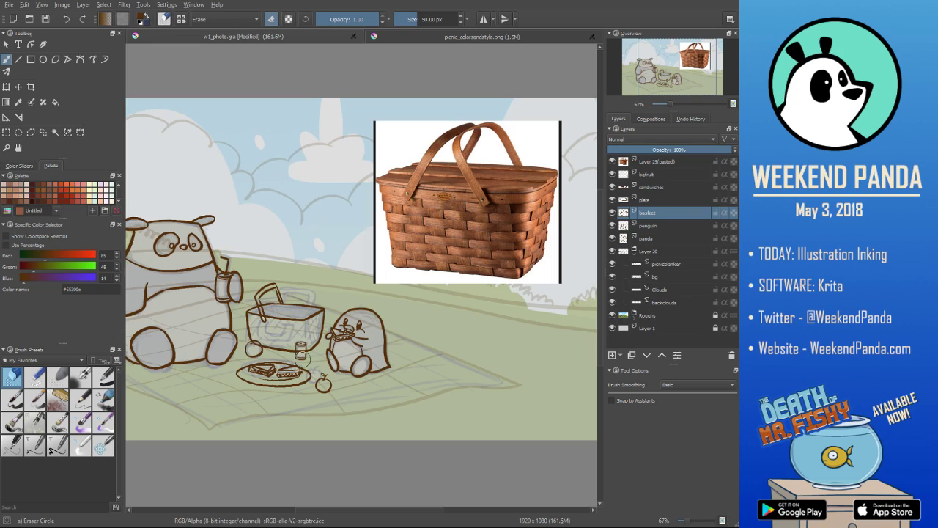
{"action": "key", "text": "slash"}
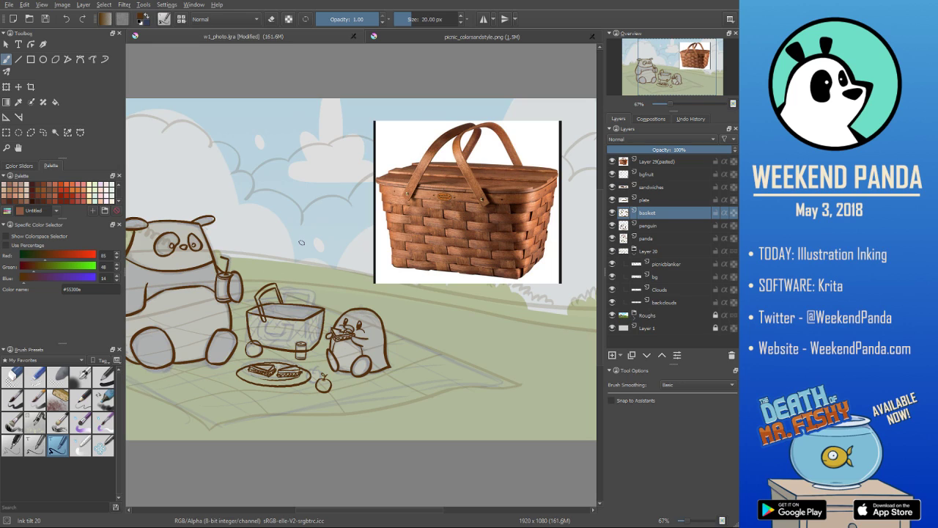
- Erase the basket rim lines that cross the inside of the raised handle
{"action": "scroll", "coordinate": [301, 242], "scroll_direction": "up", "scroll_amount": 4}
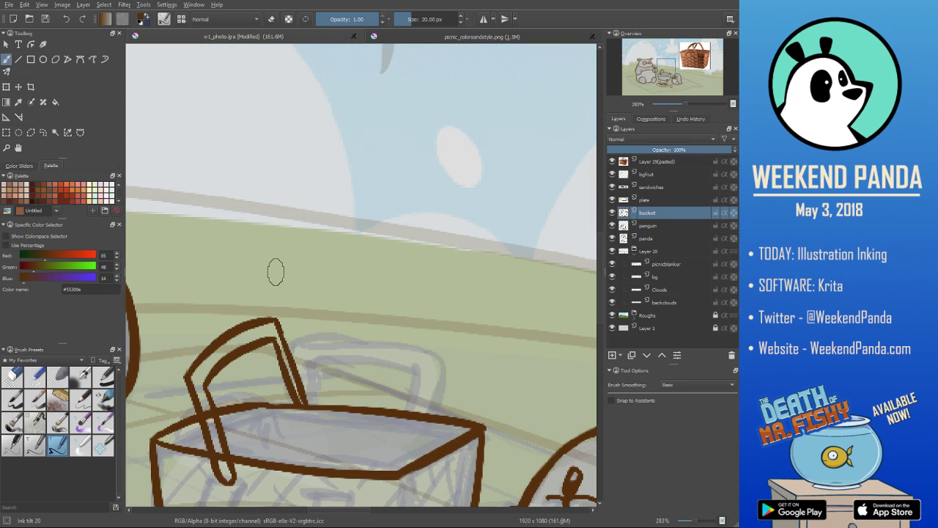
{"action": "key", "text": "/"}
{"action": "left_click_drag", "start_coordinate": [210, 418], "coordinate": [208, 416]}
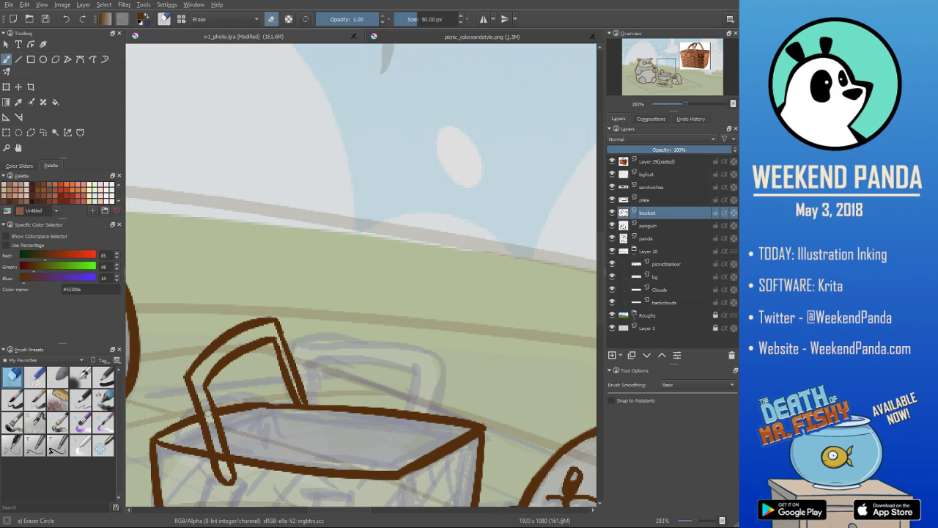
{"action": "left_click_drag", "start_coordinate": [220, 455], "coordinate": [222, 459]}
{"action": "scroll", "coordinate": [216, 416], "scroll_direction": "down", "scroll_amount": 3}
{"action": "left_click_drag", "start_coordinate": [239, 407], "coordinate": [300, 317]}
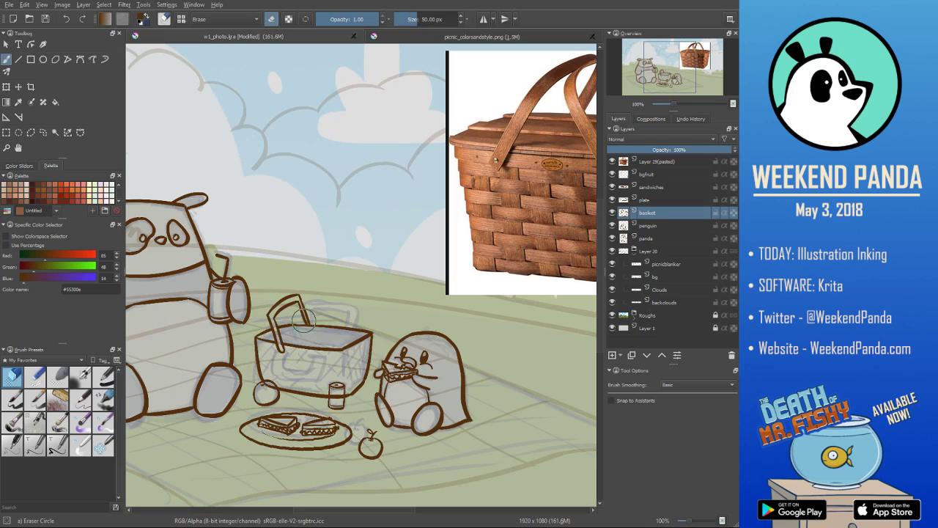
- Ink the second handle folded down across the basket's front right corner with the Ink tilt 20 brush
{"action": "key", "text": "slash"}
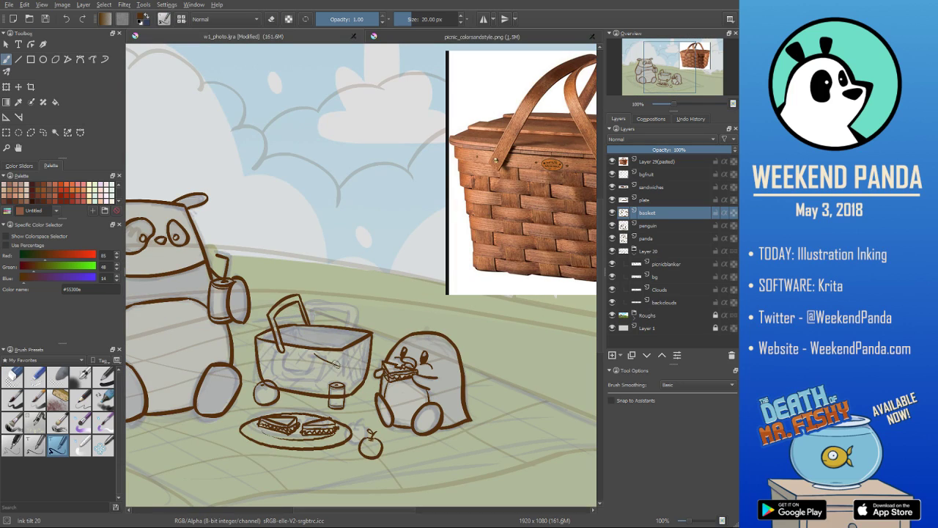
{"action": "mouse_move", "coordinate": [317, 357]}
{"action": "left_mouse_down"}
{"action": "mouse_move", "coordinate": [355, 366]}
{"action": "mouse_move", "coordinate": [344, 370]}
{"action": "mouse_move", "coordinate": [376, 353]}
{"action": "left_mouse_up"}
{"action": "left_click_drag", "start_coordinate": [325, 362], "coordinate": [373, 352]}
{"action": "scroll", "coordinate": [424, 332], "scroll_direction": "up", "scroll_amount": 3}
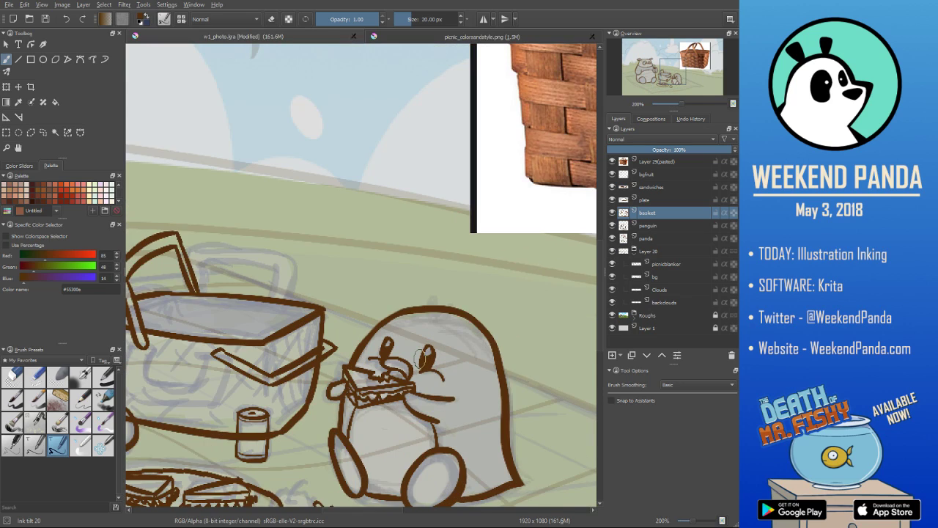
- Erase the basket edge lines showing through the folded-down handle and return to the inking brush
{"action": "key", "text": "e"}
{"action": "left_click_drag", "start_coordinate": [280, 352], "coordinate": [287, 346]}
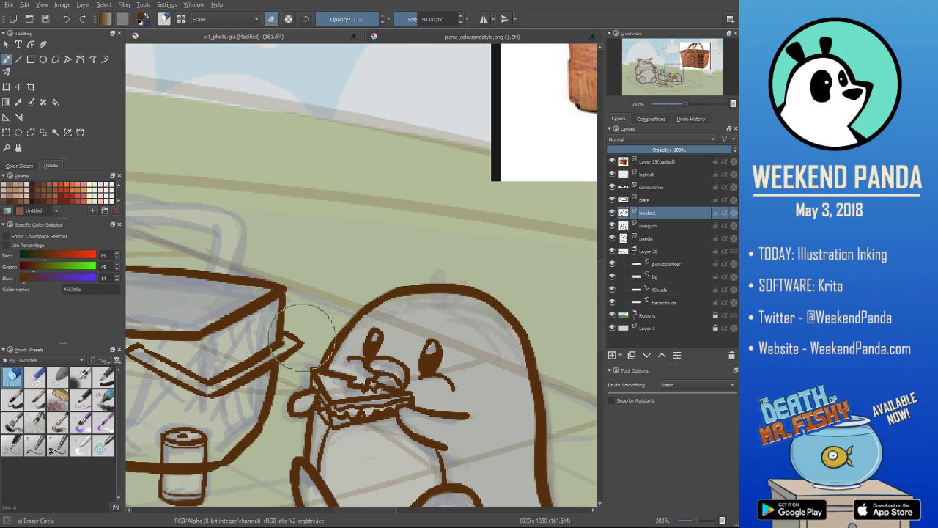
{"action": "scroll", "coordinate": [303, 337], "scroll_direction": "down", "scroll_amount": 4}
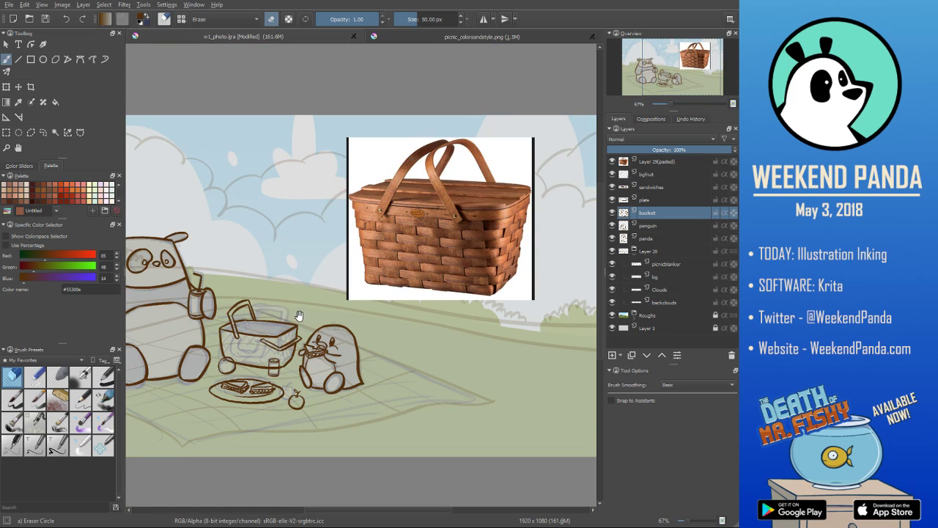
{"action": "left_click_drag", "start_coordinate": [299, 315], "coordinate": [332, 308]}
{"action": "scroll", "coordinate": [321, 309], "scroll_direction": "up", "scroll_amount": 1}
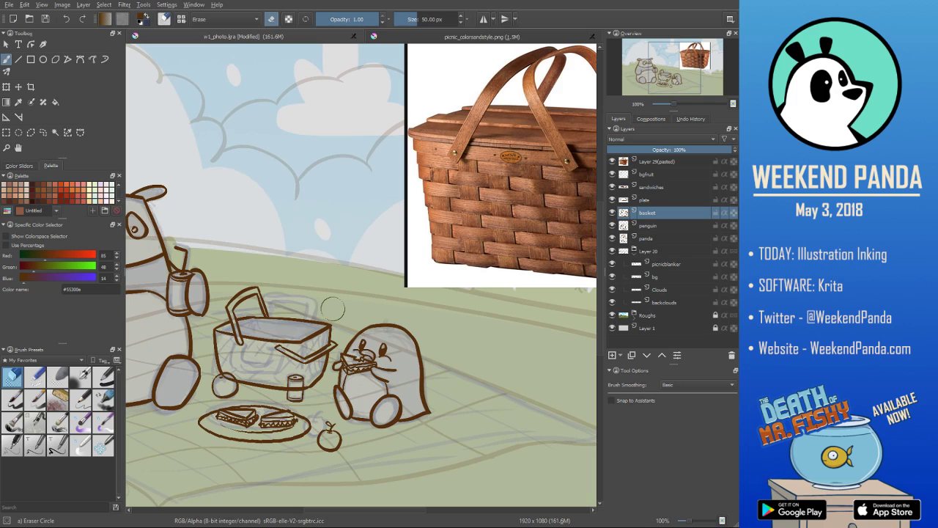
{"action": "key", "text": "slash"}
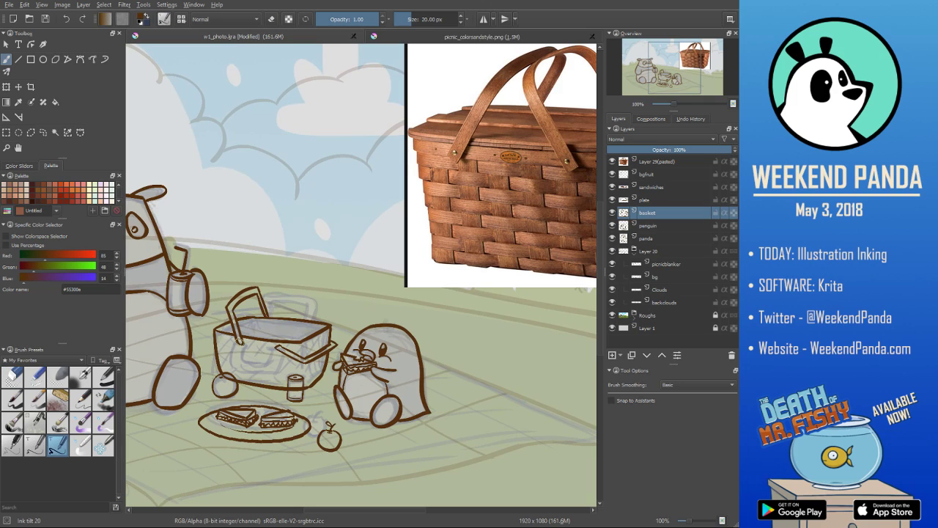
- Switch to the Ink tilt 10 brush preset and mark a small rivet at the end of each basket handle
{"action": "scroll", "coordinate": [242, 334], "scroll_direction": "up", "scroll_amount": 1}
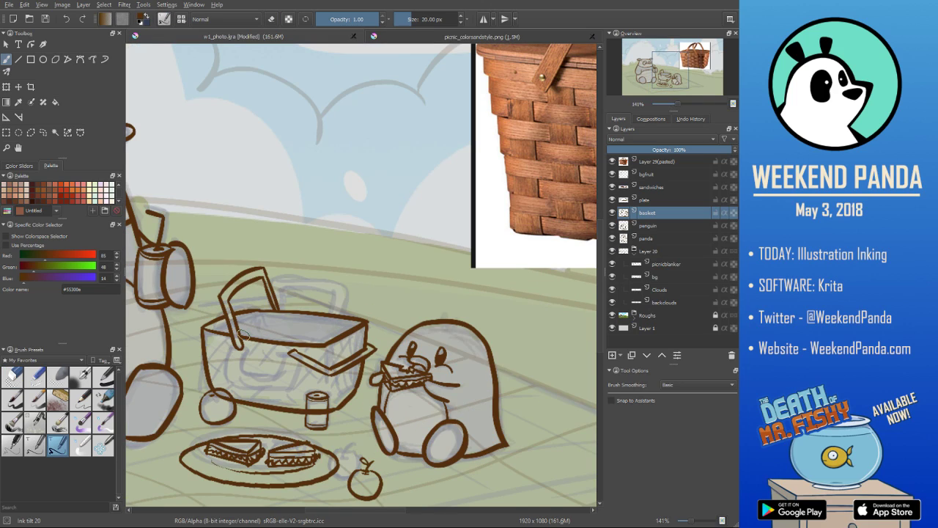
{"action": "key", "text": "comma"}
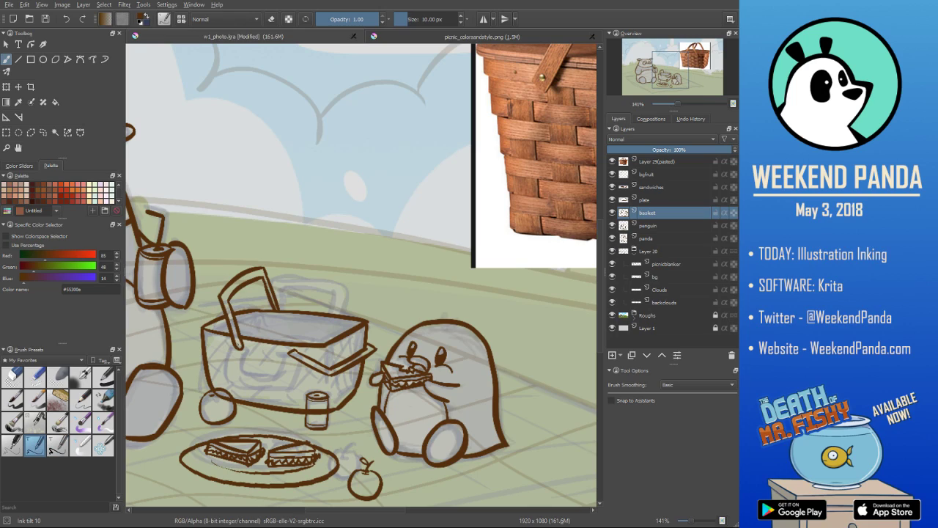
{"action": "left_click_drag", "start_coordinate": [237, 344], "coordinate": [243, 344]}
{"action": "left_click", "coordinate": [241, 345]}
{"action": "left_click", "coordinate": [294, 352]}
- Add a new paint layer directly above the basket layer
{"action": "scroll", "coordinate": [343, 293], "scroll_direction": "down", "scroll_amount": 4}
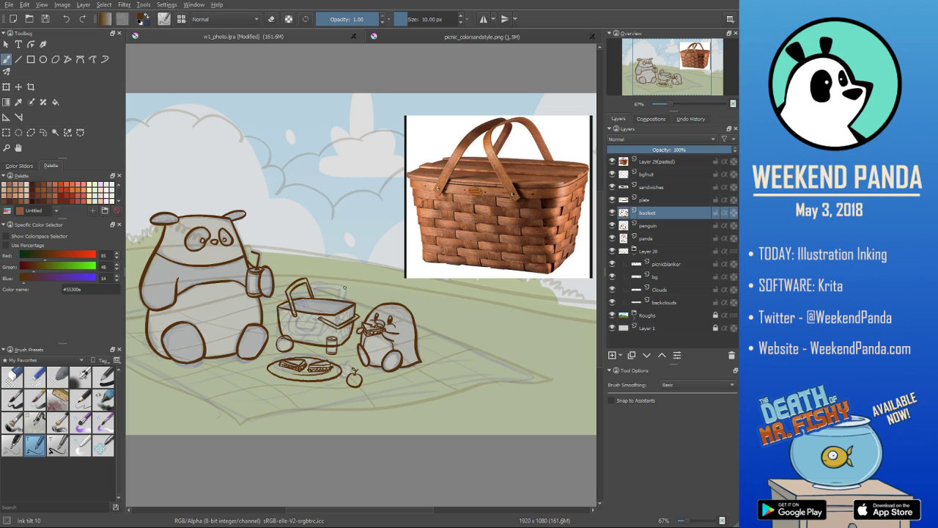
{"action": "scroll", "coordinate": [344, 288], "scroll_direction": "down", "scroll_amount": 3}
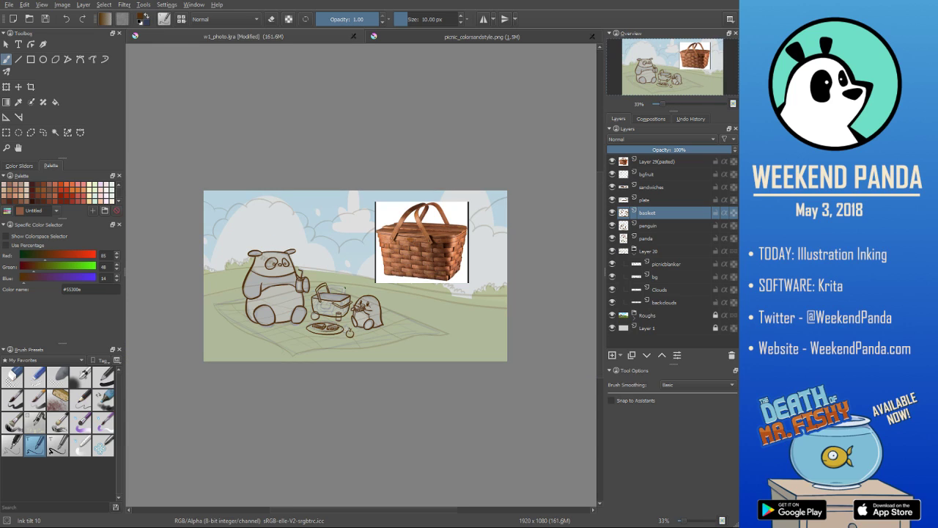
{"action": "scroll", "coordinate": [345, 288], "scroll_direction": "up", "scroll_amount": 7}
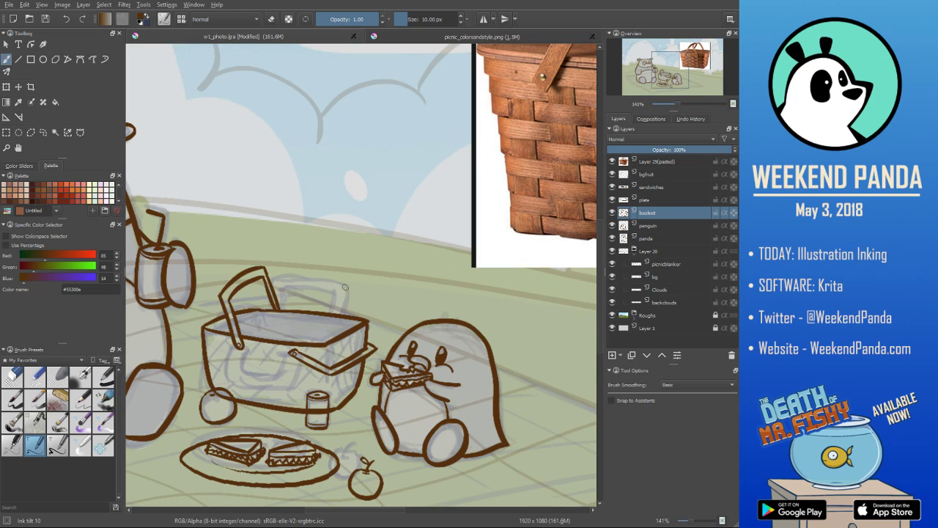
{"action": "scroll", "coordinate": [344, 287], "scroll_direction": "down", "scroll_amount": 2}
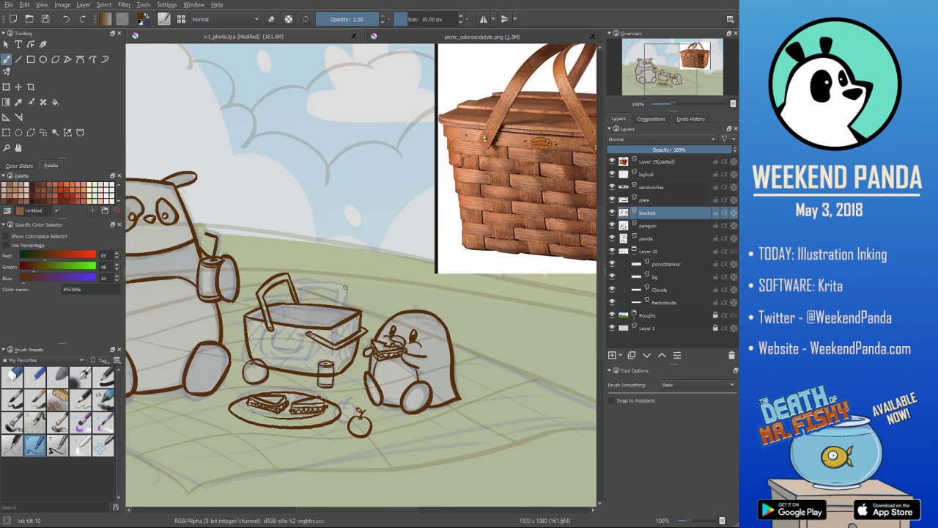
{"action": "scroll", "coordinate": [342, 293], "scroll_direction": "up", "scroll_amount": 1}
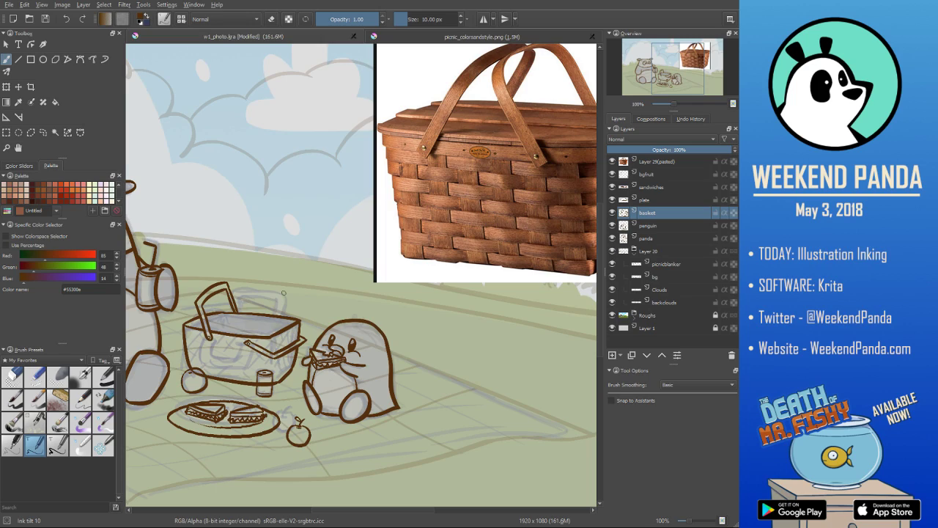
{"action": "left_click", "coordinate": [612, 355]}
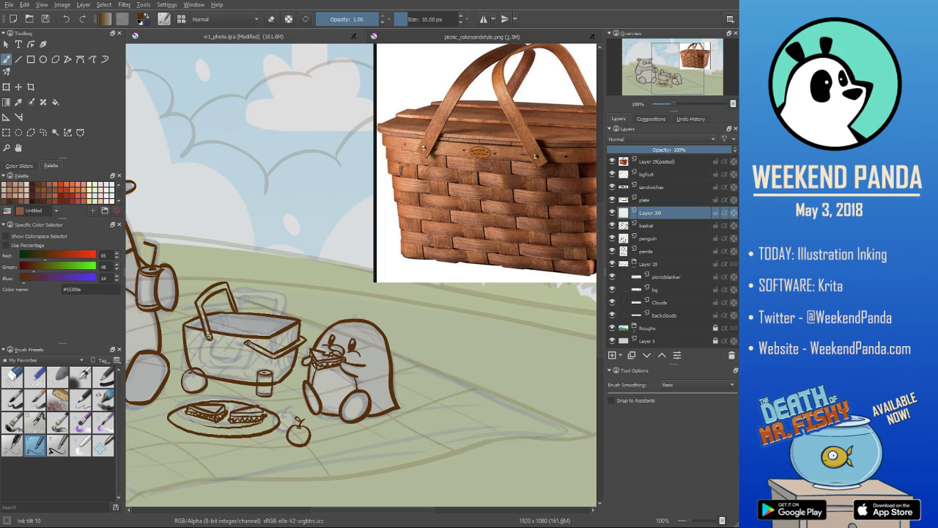
- Ink evenly spaced vertical weave lines across the basket's front and right side, from the rim down to the base
{"action": "left_click_drag", "start_coordinate": [195, 330], "coordinate": [199, 369]}
{"action": "left_click_drag", "start_coordinate": [205, 336], "coordinate": [212, 375]}
{"action": "mouse_move", "coordinate": [217, 336]}
{"action": "left_mouse_down"}
{"action": "mouse_move", "coordinate": [223, 378]}
{"action": "mouse_move", "coordinate": [234, 379]}
{"action": "left_mouse_up"}
{"action": "left_click_drag", "start_coordinate": [240, 338], "coordinate": [249, 380]}
{"action": "left_click_drag", "start_coordinate": [252, 338], "coordinate": [256, 379]}
{"action": "left_click_drag", "start_coordinate": [262, 339], "coordinate": [263, 381]}
{"action": "left_click_drag", "start_coordinate": [270, 338], "coordinate": [274, 371]}
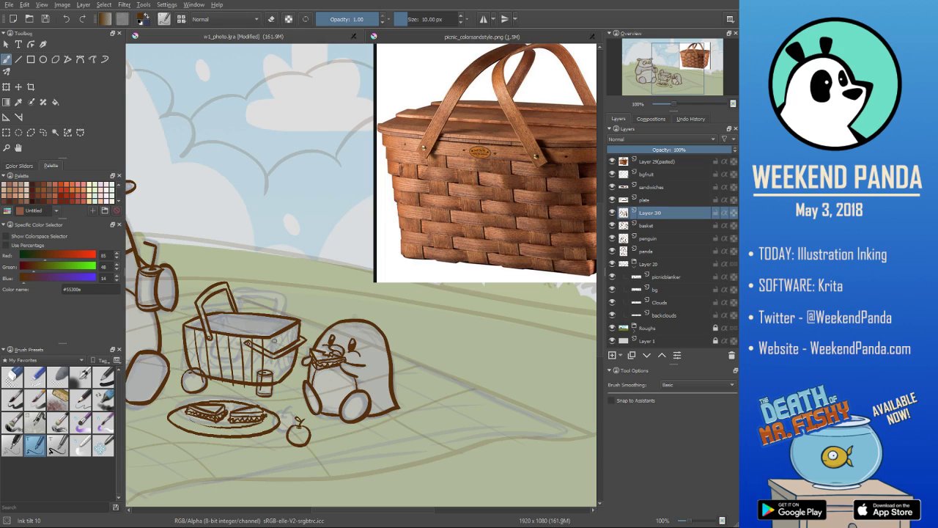
{"action": "left_click_drag", "start_coordinate": [271, 337], "coordinate": [275, 382]}
{"action": "key", "text": "ctrl+z"}
{"action": "left_click_drag", "start_coordinate": [271, 336], "coordinate": [274, 370]}
{"action": "left_click_drag", "start_coordinate": [282, 336], "coordinate": [280, 371]}
{"action": "key", "text": "ctrl+z"}
{"action": "left_click_drag", "start_coordinate": [282, 336], "coordinate": [280, 380]}
{"action": "left_click_drag", "start_coordinate": [287, 331], "coordinate": [291, 375]}
{"action": "left_click_drag", "start_coordinate": [293, 328], "coordinate": [291, 371]}
- Erase the vertical weave lines that overshoot the basket's lower edge and return to the Ink tilt 10 brush
{"action": "key", "text": "slash"}
{"action": "mouse_move", "coordinate": [204, 382]}
{"action": "left_mouse_down"}
{"action": "mouse_move", "coordinate": [238, 394]}
{"action": "mouse_move", "coordinate": [289, 390]}
{"action": "left_mouse_up"}
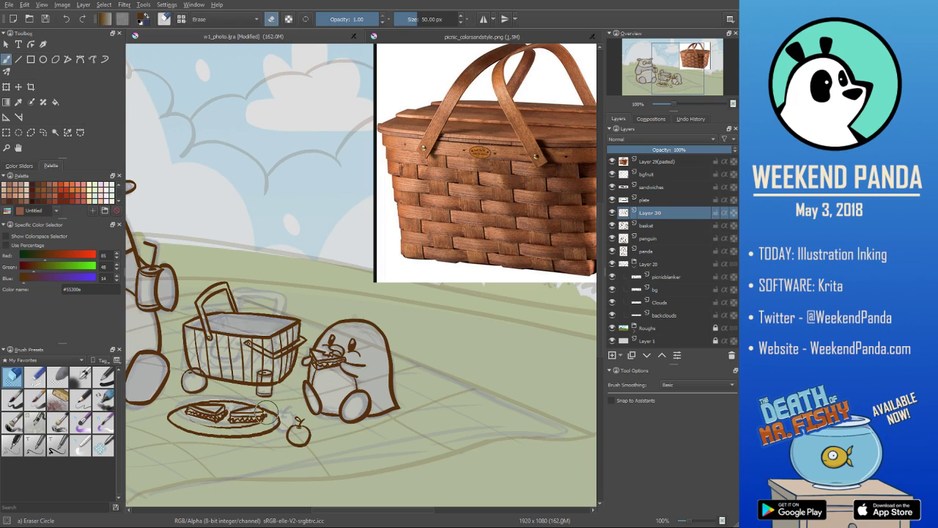
{"action": "key", "text": "slash"}
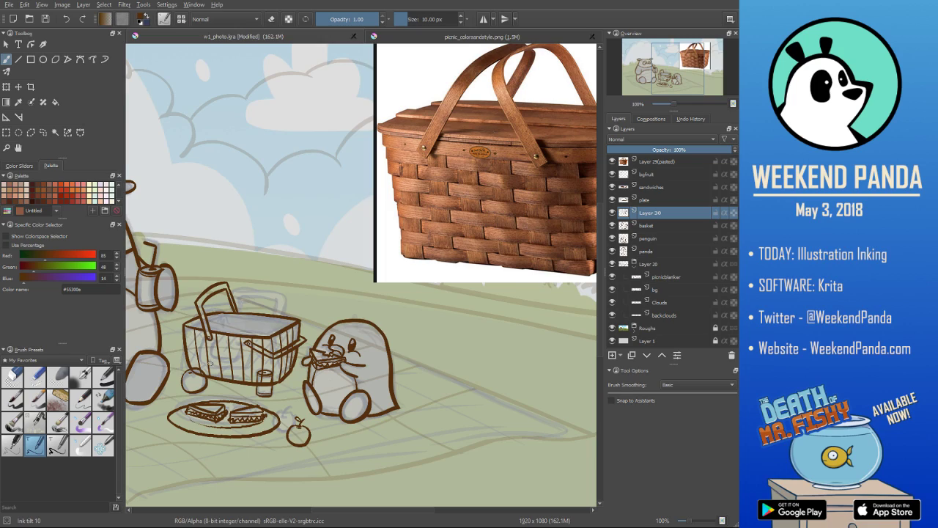
- Add a new paint layer above the vertical lines and ink horizontal weave lines across the basket's front
{"action": "left_click", "coordinate": [612, 355]}
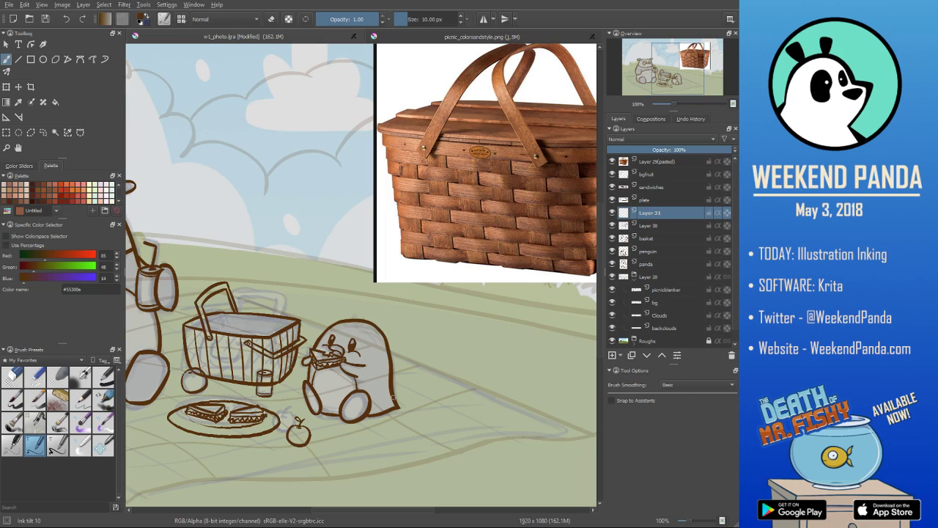
{"action": "mouse_move", "coordinate": [183, 334]}
{"action": "left_mouse_down"}
{"action": "mouse_move", "coordinate": [269, 345]}
{"action": "mouse_move", "coordinate": [208, 343]}
{"action": "mouse_move", "coordinate": [267, 360]}
{"action": "left_mouse_up"}
{"action": "key", "text": "ctrl+z"}
{"action": "key", "text": "ctrl+z"}
{"action": "left_click_drag", "start_coordinate": [185, 346], "coordinate": [267, 357]}
{"action": "key", "text": "ctrl+z"}
{"action": "mouse_move", "coordinate": [186, 344]}
{"action": "left_mouse_down"}
{"action": "mouse_move", "coordinate": [263, 355]}
{"action": "mouse_move", "coordinate": [266, 365]}
{"action": "left_mouse_up"}
{"action": "left_click_drag", "start_coordinate": [189, 362], "coordinate": [257, 372]}
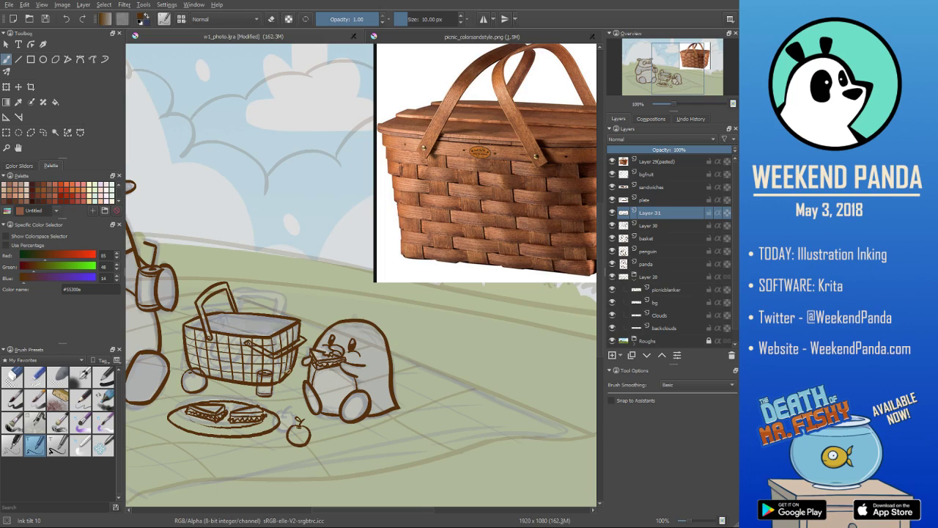
- Clean up the horizontal weave line ends at the basket's right edge and re-ink the short line on that side
{"action": "key", "text": "/"}
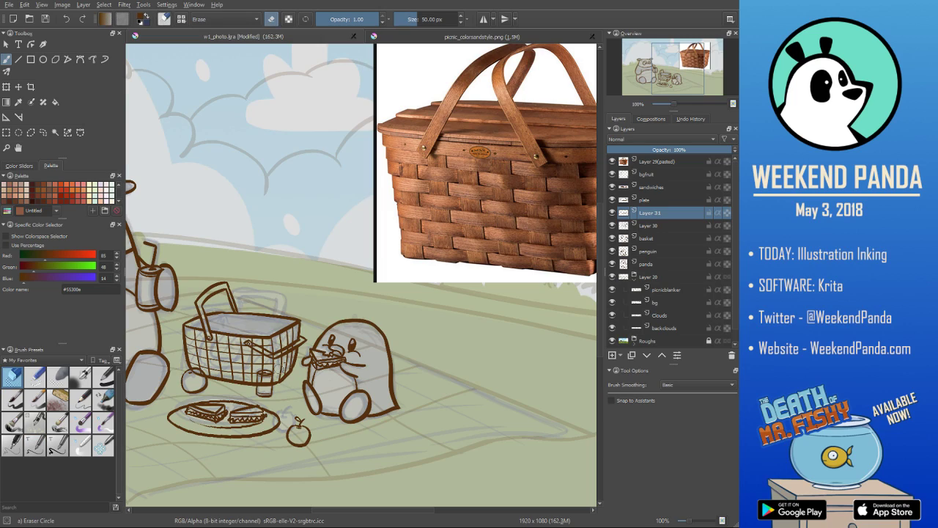
{"action": "left_click_drag", "start_coordinate": [284, 367], "coordinate": [303, 332]}
{"action": "key", "text": "/"}
{"action": "key", "text": "ctrl+z"}
{"action": "left_click_drag", "start_coordinate": [278, 363], "coordinate": [291, 357]}
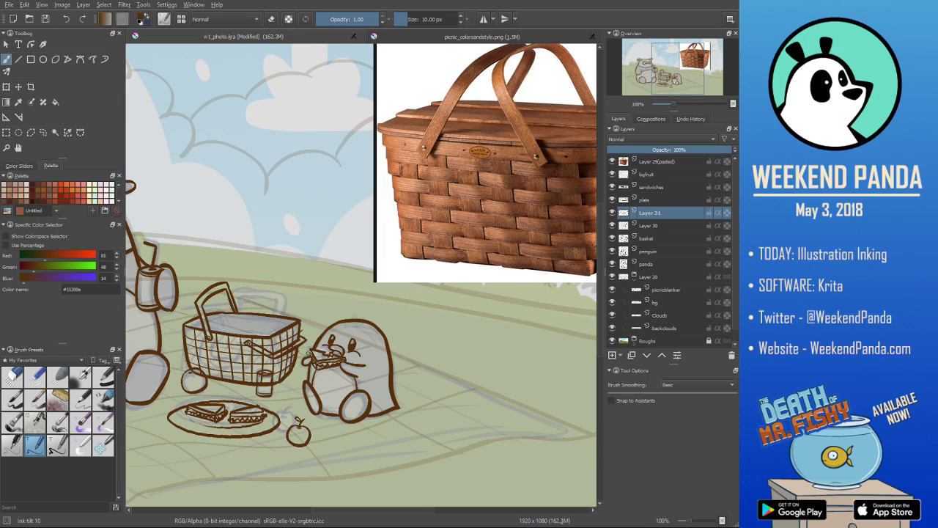
- Save the file and erase alternating line segments on Layer 31 and Layer 30 to form a woven basket pattern
{"action": "key", "text": "/"}
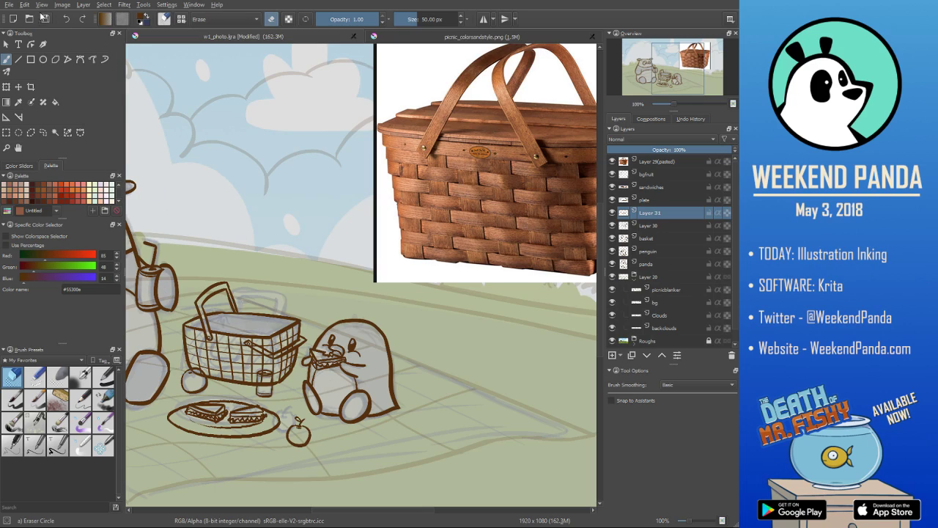
{"action": "key", "text": "ctrl+s"}
{"action": "mouse_move", "coordinate": [199, 341]}
{"action": "left_mouse_down"}
{"action": "mouse_move", "coordinate": [219, 349]}
{"action": "mouse_move", "coordinate": [216, 364]}
{"action": "left_mouse_up"}
{"action": "left_click", "coordinate": [661, 225]}
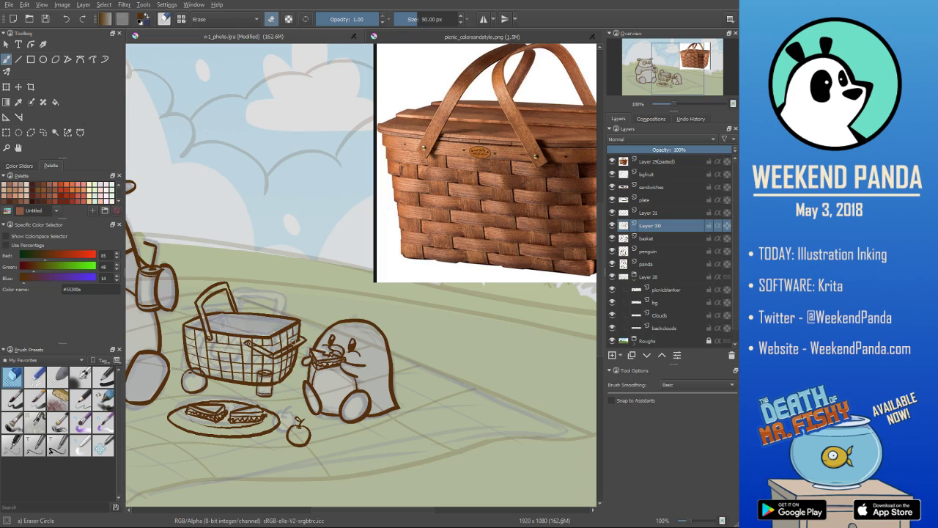
{"action": "left_click_drag", "start_coordinate": [217, 368], "coordinate": [207, 367]}
{"action": "left_click_drag", "start_coordinate": [205, 361], "coordinate": [207, 363]}
{"action": "mouse_move", "coordinate": [213, 364]}
{"action": "left_mouse_down"}
{"action": "mouse_move", "coordinate": [251, 351]}
{"action": "mouse_move", "coordinate": [238, 365]}
{"action": "mouse_move", "coordinate": [227, 360]}
{"action": "mouse_move", "coordinate": [258, 371]}
{"action": "mouse_move", "coordinate": [285, 363]}
{"action": "left_mouse_up"}
{"action": "left_click", "coordinate": [675, 213]}
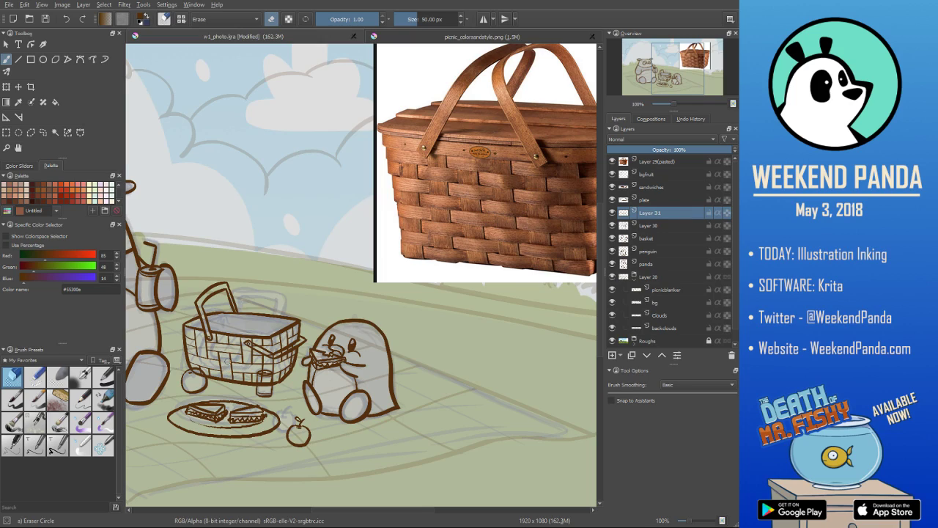
{"action": "mouse_move", "coordinate": [260, 370]}
{"action": "left_mouse_down"}
{"action": "mouse_move", "coordinate": [278, 353]}
{"action": "mouse_move", "coordinate": [265, 366]}
{"action": "mouse_move", "coordinate": [286, 363]}
{"action": "mouse_move", "coordinate": [268, 369]}
{"action": "left_mouse_up"}
- Check the weave against the whole picture and merge the horizontal line layer down into Layer 30
{"action": "scroll", "coordinate": [321, 305], "scroll_direction": "down", "scroll_amount": 3}
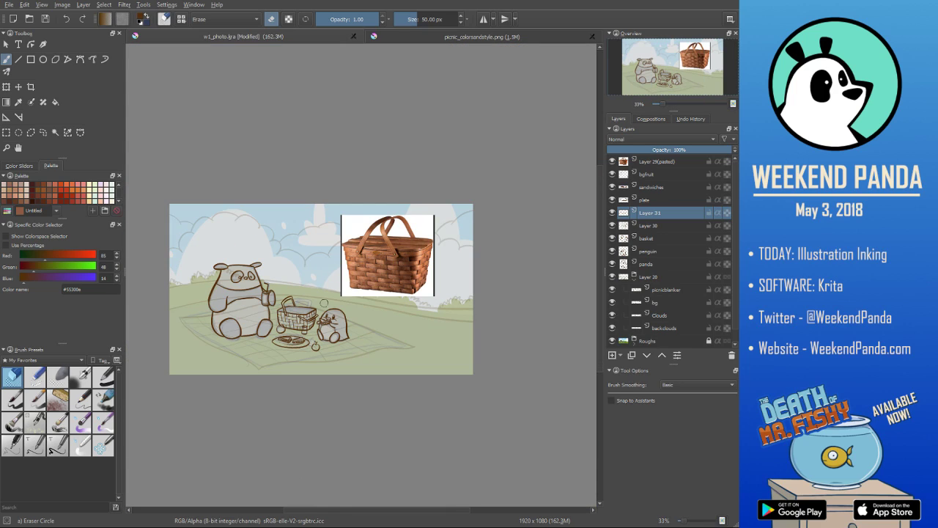
{"action": "scroll", "coordinate": [323, 303], "scroll_direction": "up", "scroll_amount": 1}
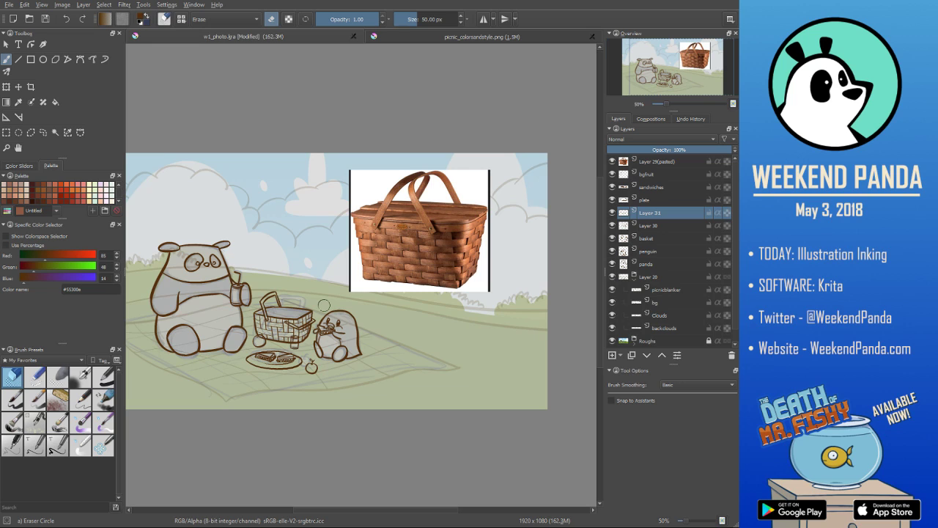
{"action": "scroll", "coordinate": [328, 363], "scroll_direction": "up", "scroll_amount": 3}
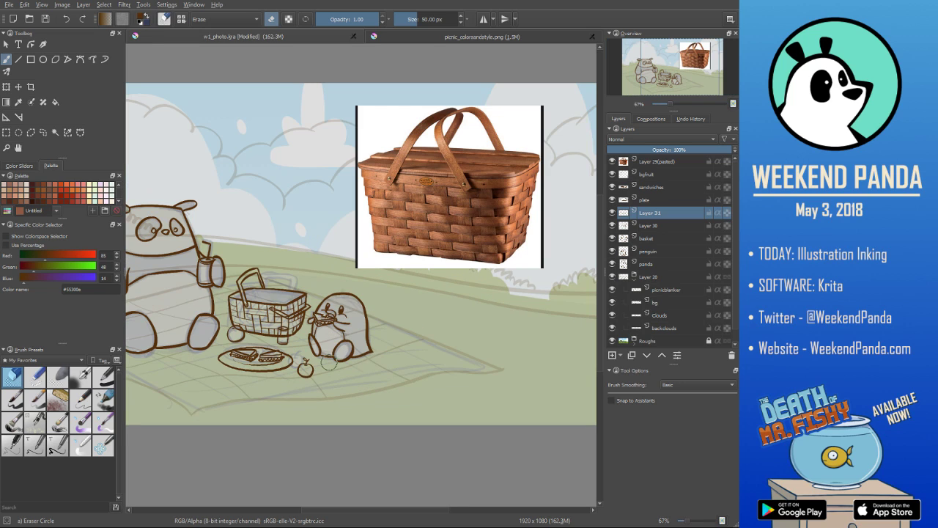
{"action": "scroll", "coordinate": [328, 363], "scroll_direction": "down", "scroll_amount": 3}
{"action": "scroll", "coordinate": [326, 337], "scroll_direction": "up", "scroll_amount": 1}
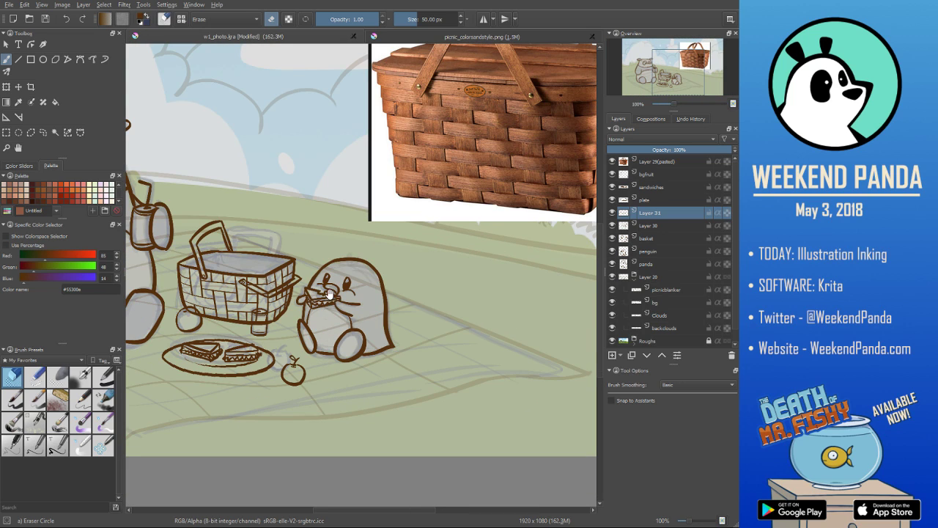
{"action": "scroll", "coordinate": [336, 337], "scroll_direction": "up", "scroll_amount": 1}
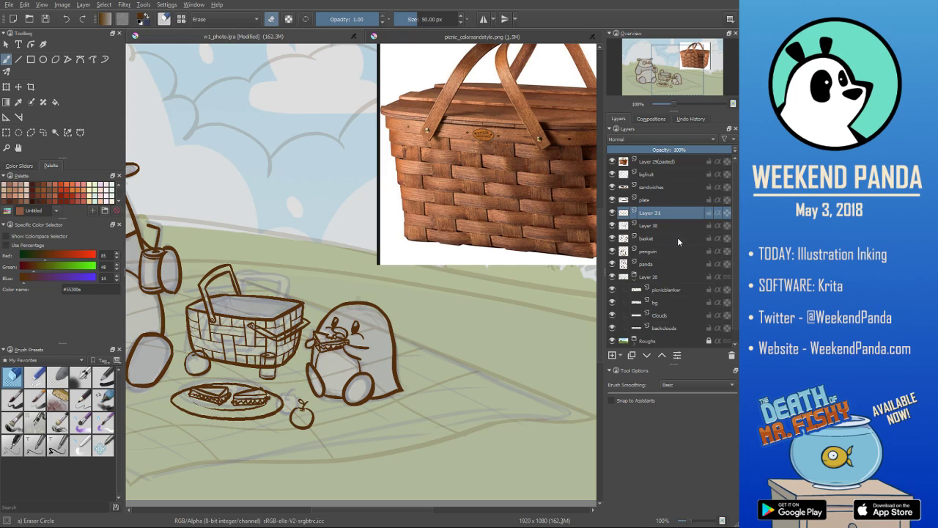
{"action": "key", "text": "ctrl+e"}
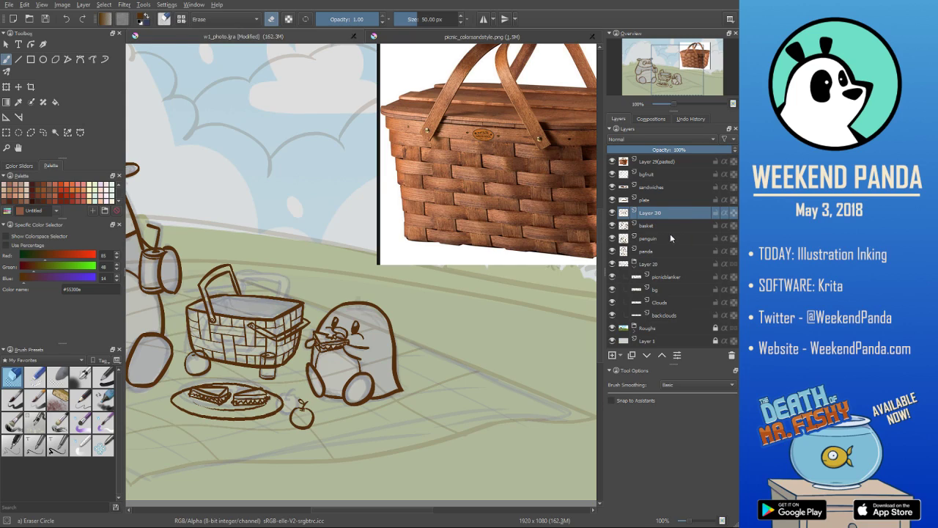
{"action": "left_click", "coordinate": [665, 229]}
{"action": "left_click", "coordinate": [665, 213]}
- Try to ink an inner line along the basket's back rim with the Ink tilt 10 brush
{"action": "left_click", "coordinate": [34, 445]}
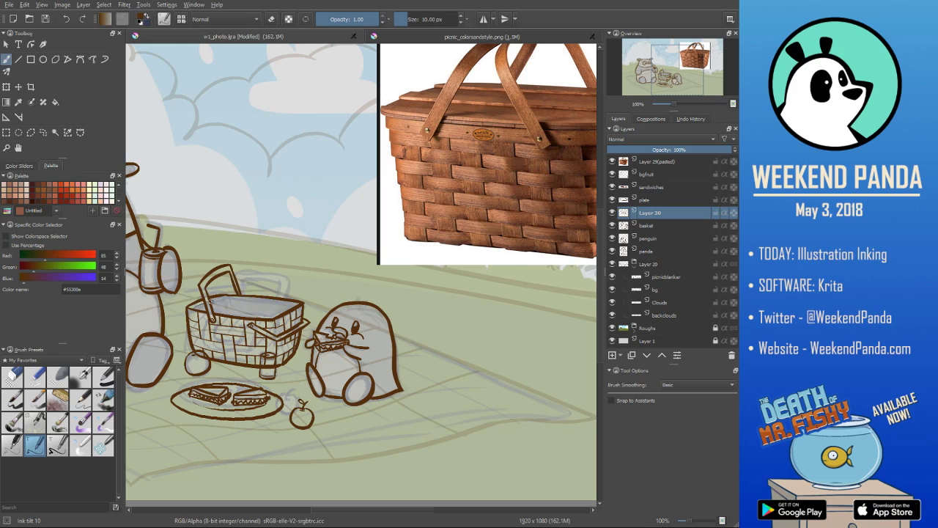
{"action": "left_click_drag", "start_coordinate": [226, 297], "coordinate": [283, 306]}
{"action": "key", "text": "ctrl+z"}
{"action": "left_click_drag", "start_coordinate": [226, 298], "coordinate": [295, 306]}
{"action": "key", "text": "ctrl+z"}
{"action": "left_click_drag", "start_coordinate": [229, 298], "coordinate": [297, 306]}
{"action": "key", "text": "ctrl+z"}
{"action": "key", "text": "e"}
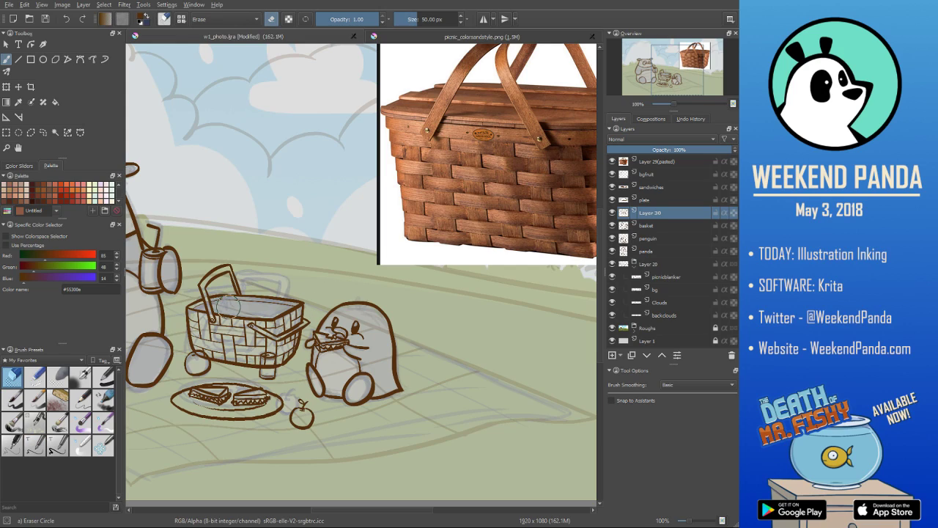
{"action": "key", "text": "e"}
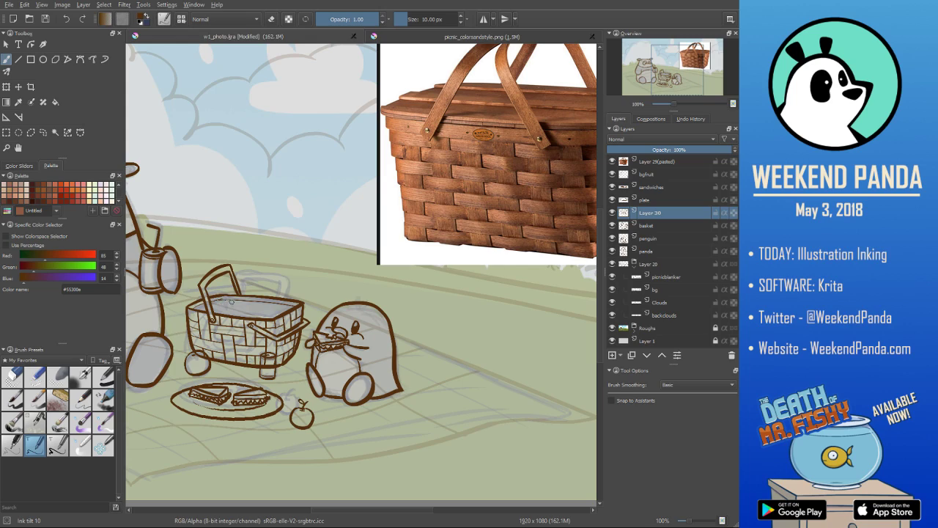
{"action": "key", "text": "e"}
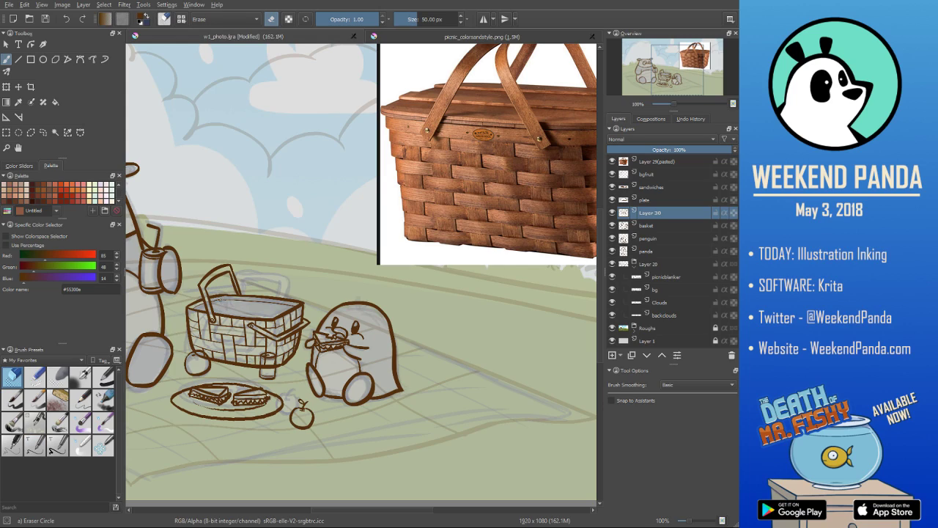
{"action": "key", "text": "e"}
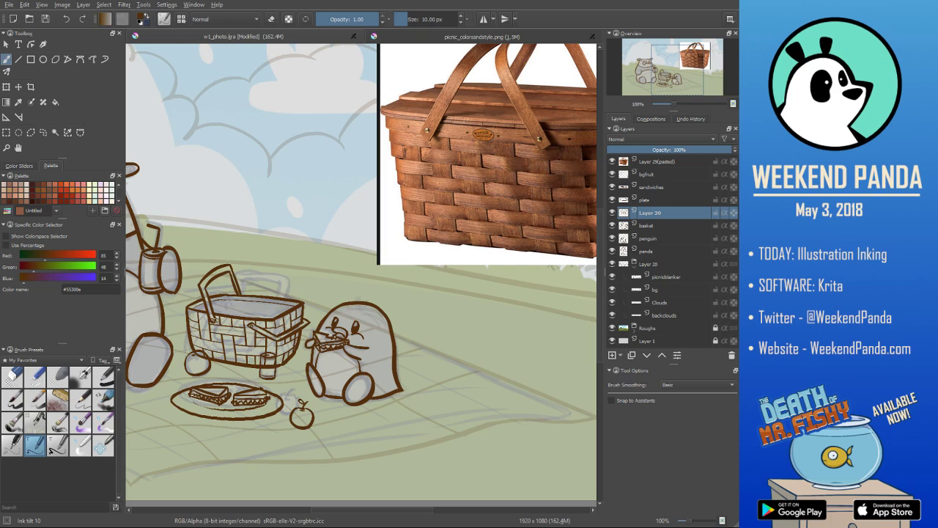
{"action": "key", "text": "e"}
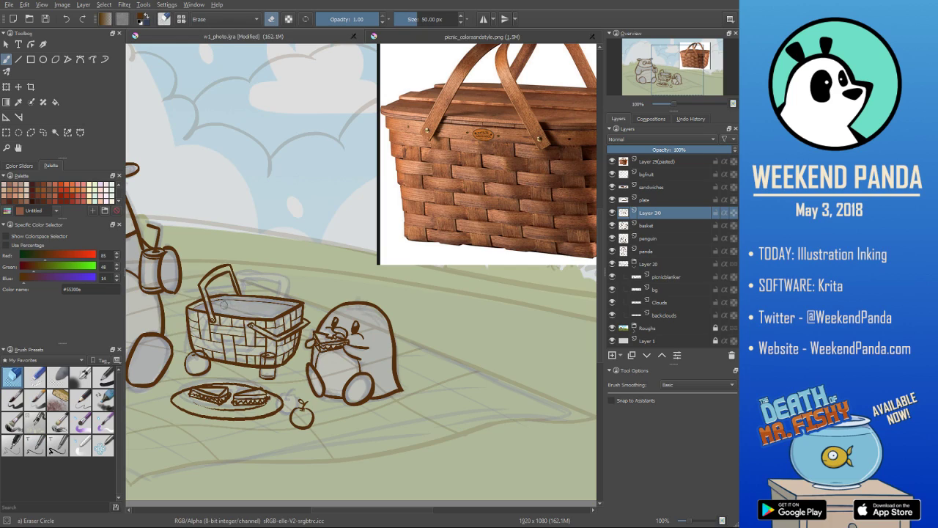
- Hide the pasted basket reference photo layer and save the illustration
{"action": "scroll", "coordinate": [279, 321], "scroll_direction": "down", "scroll_amount": 2}
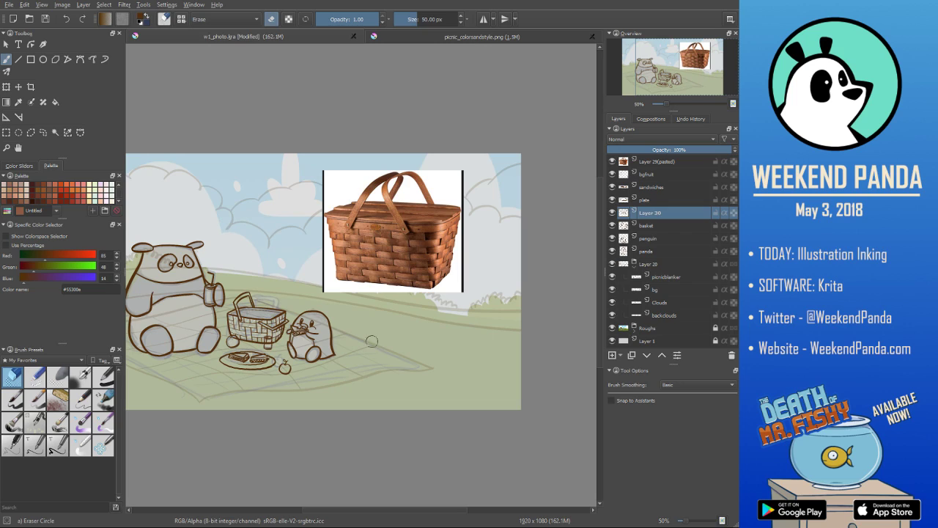
{"action": "scroll", "coordinate": [379, 339], "scroll_direction": "up", "scroll_amount": 1}
{"action": "scroll", "coordinate": [380, 339], "scroll_direction": "down", "scroll_amount": 3}
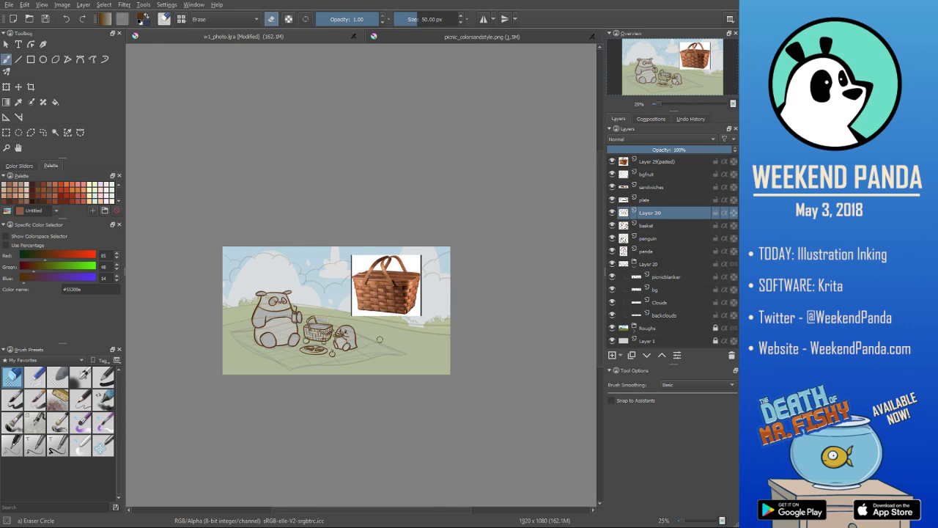
{"action": "scroll", "coordinate": [379, 339], "scroll_direction": "up", "scroll_amount": 1}
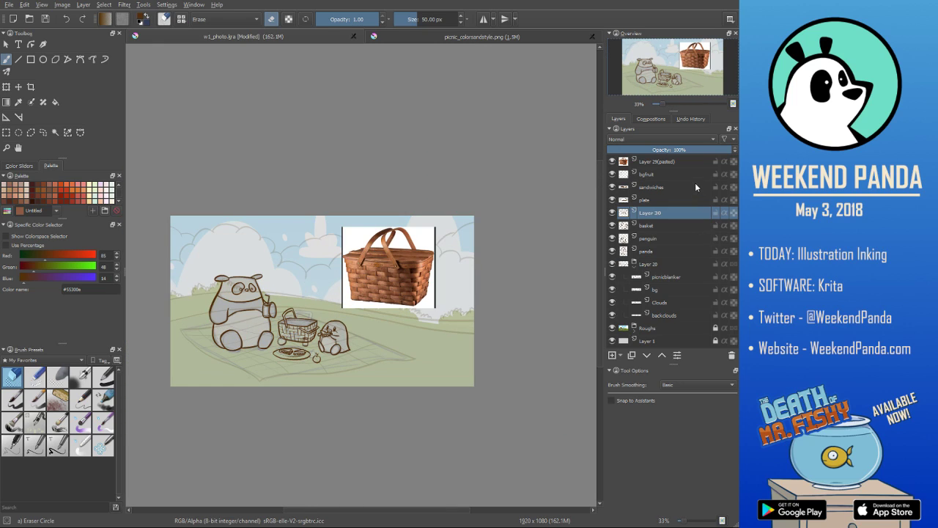
{"action": "left_click", "coordinate": [682, 165]}
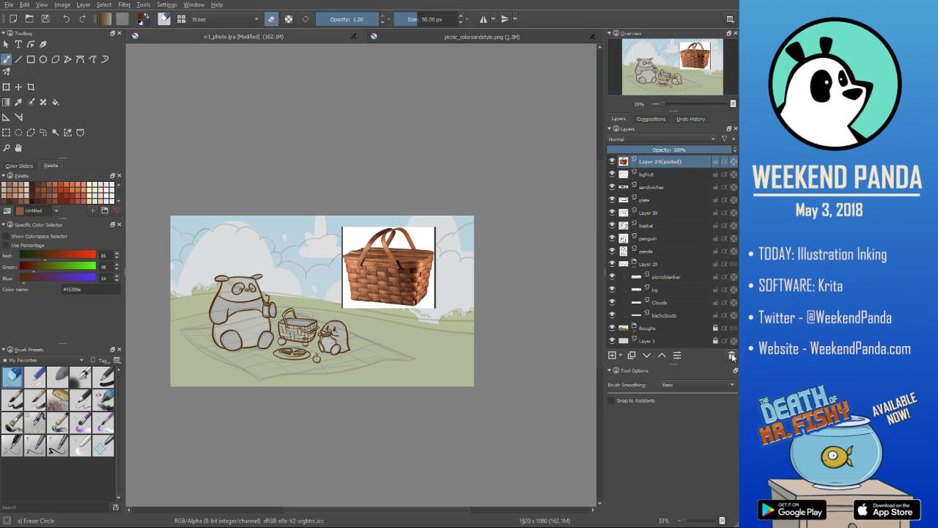
{"action": "left_click", "coordinate": [613, 161]}
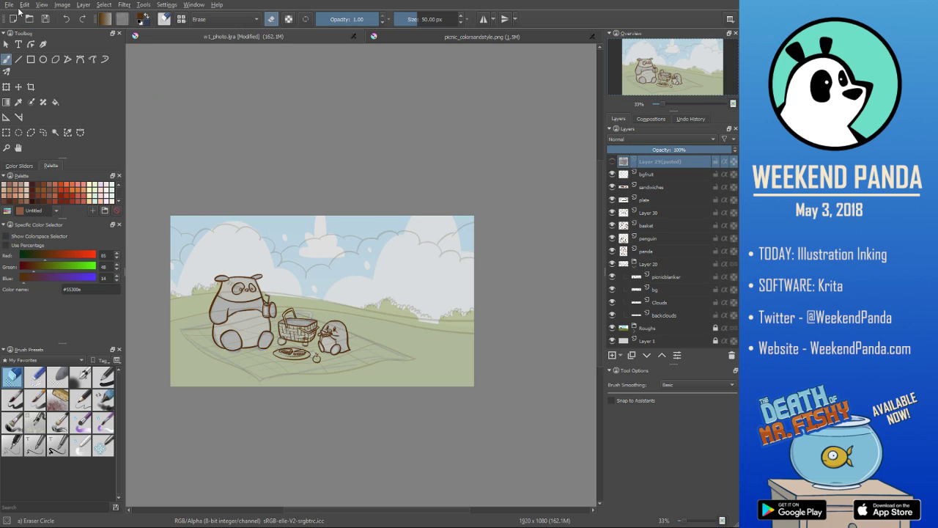
{"action": "key", "text": "ctrl+s"}
- Set the Layer 20 background group to 100% opacity and hide the Roughs group to show only the inked lines
{"action": "left_click", "coordinate": [670, 266]}
{"action": "left_click_drag", "start_coordinate": [676, 150], "coordinate": [733, 150]}
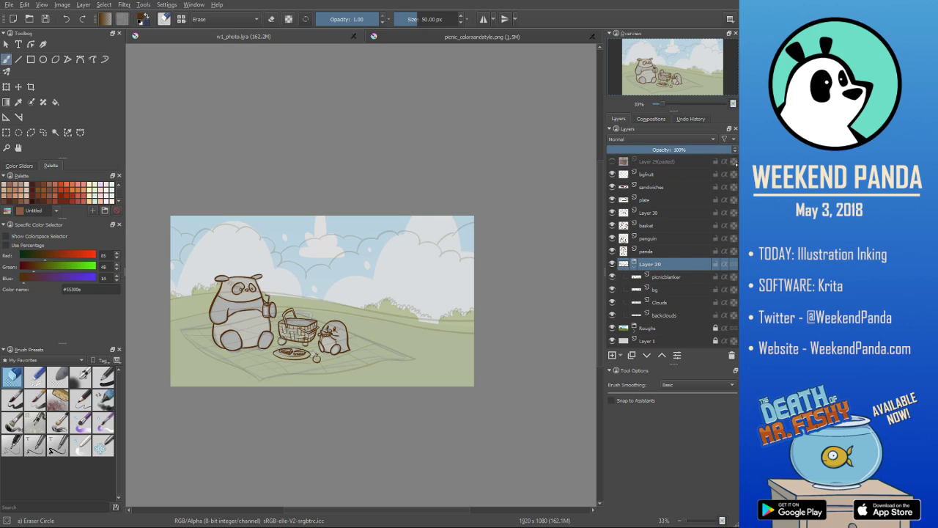
{"action": "left_click", "coordinate": [612, 328]}
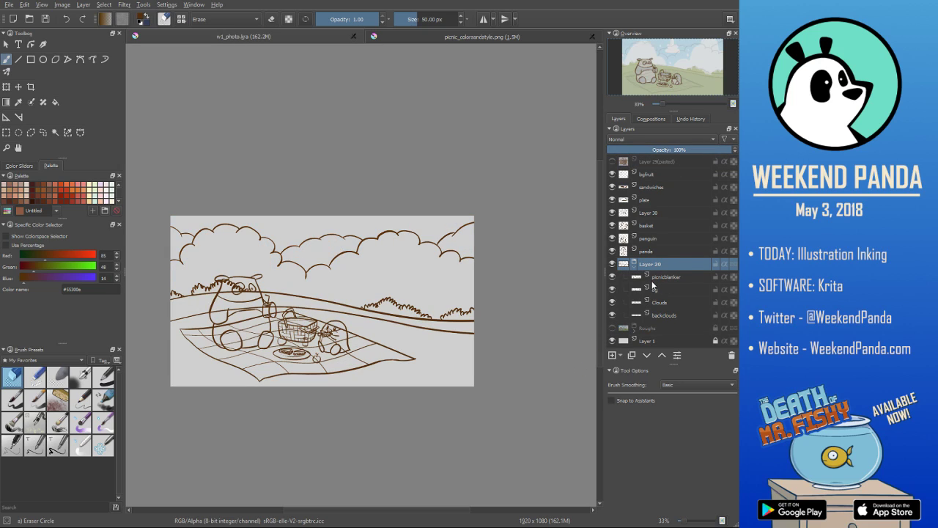
{"action": "left_click", "coordinate": [613, 264]}
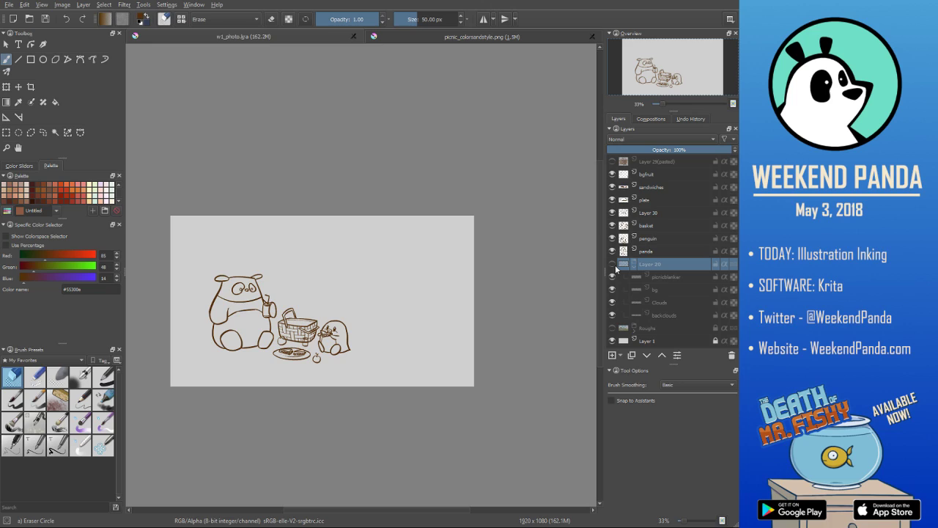
{"action": "left_click", "coordinate": [614, 264]}
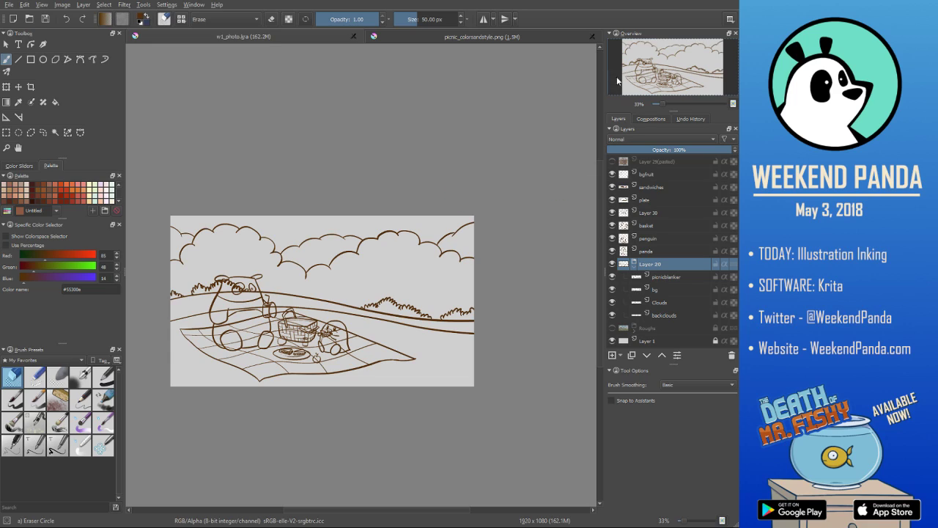
- Save the illustration and check the picnic_colorsandstyle.png style reference before returning to the inked drawing
{"action": "left_click", "coordinate": [11, 4]}
{"action": "left_click", "coordinate": [34, 45]}
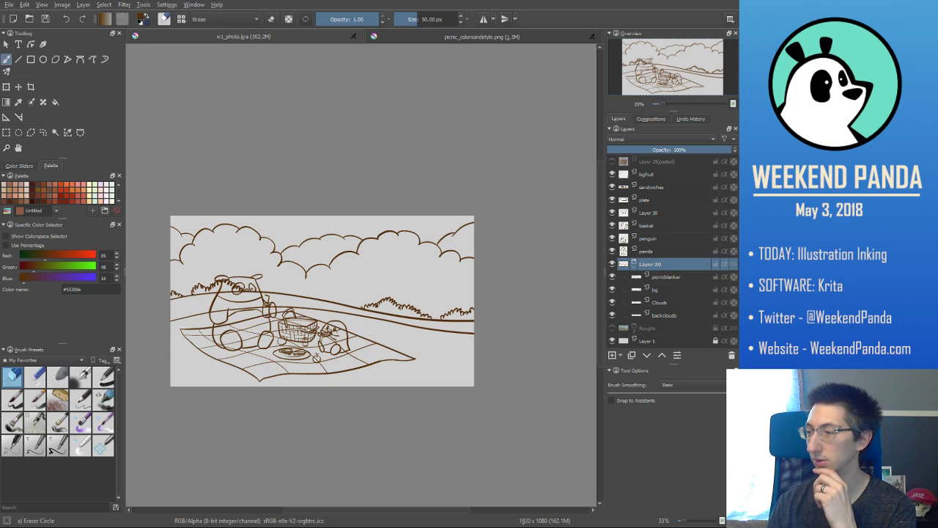
{"action": "left_click", "coordinate": [454, 38]}
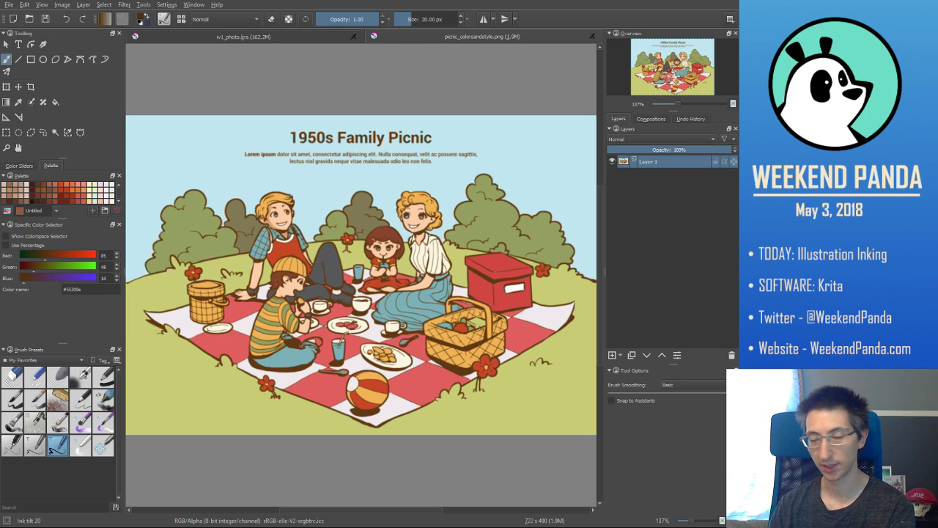
{"action": "left_click", "coordinate": [236, 38]}
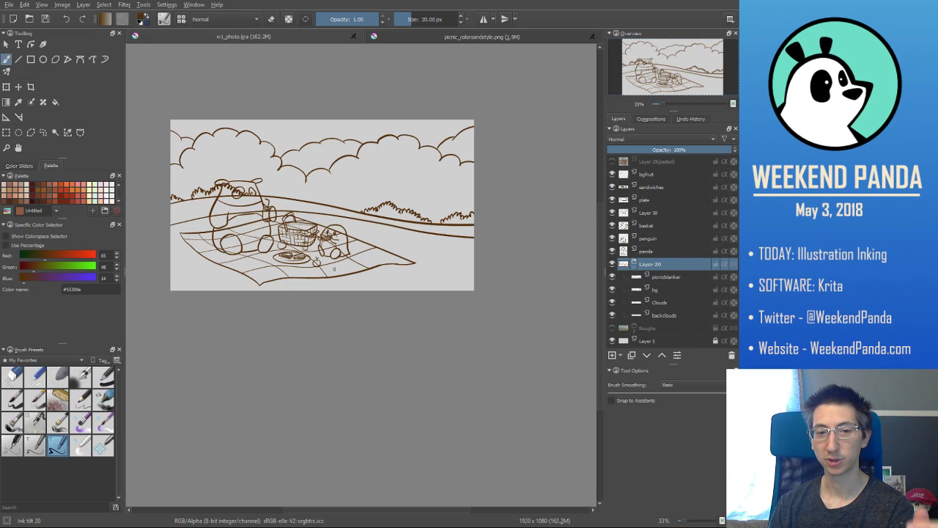